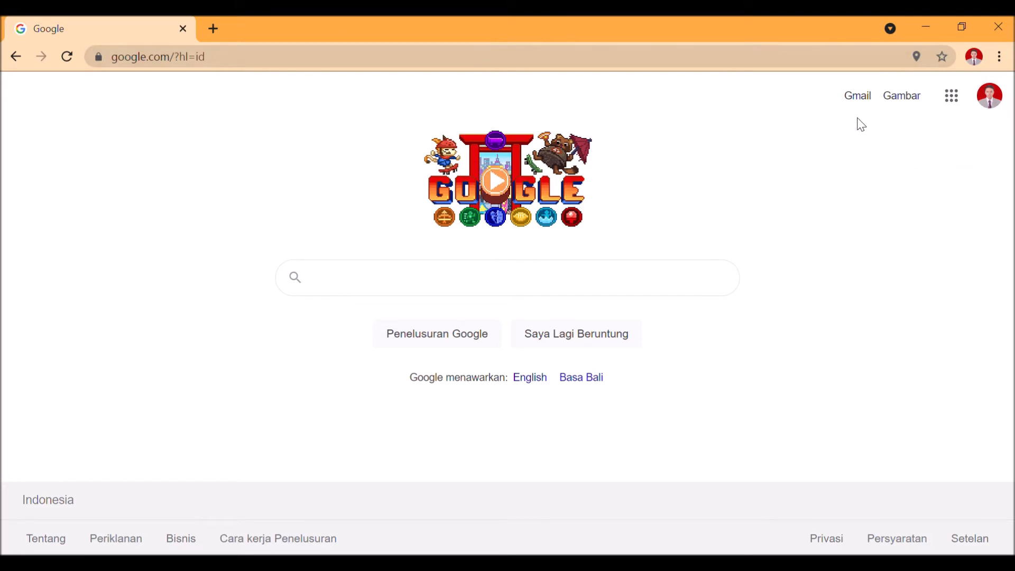
Open Google Classroom from Google's home page and enter the TEKHNOLOGI PERKANTORAN KELAS X class for X OTKP 2
{"action": "left_click", "coordinate": [949, 93]}
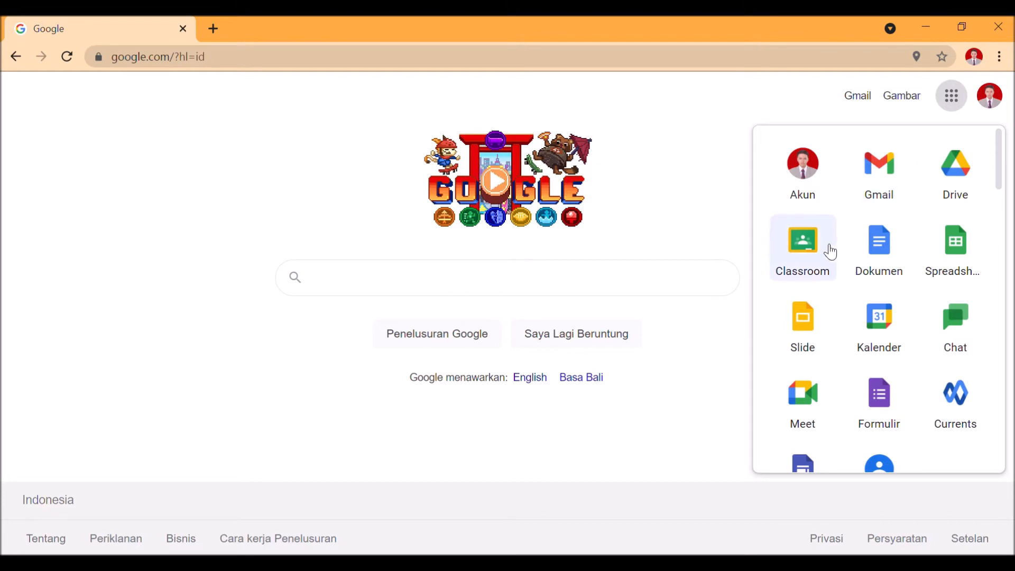
{"action": "left_click", "coordinate": [815, 257]}
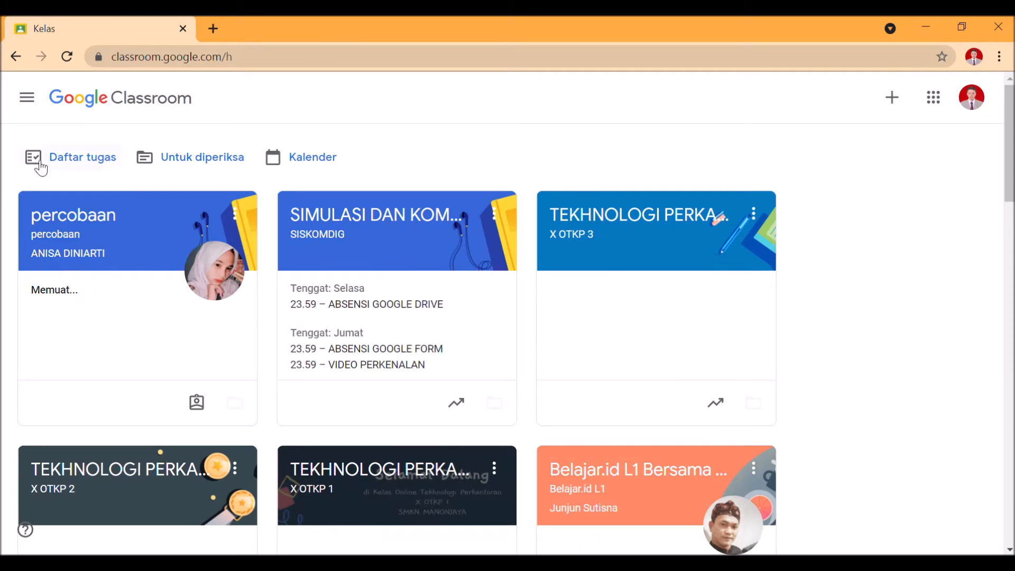
{"action": "scroll", "coordinate": [52, 180], "scroll_direction": "down", "scroll_amount": 10}
{"action": "scroll", "coordinate": [56, 190], "scroll_direction": "down", "scroll_amount": 7}
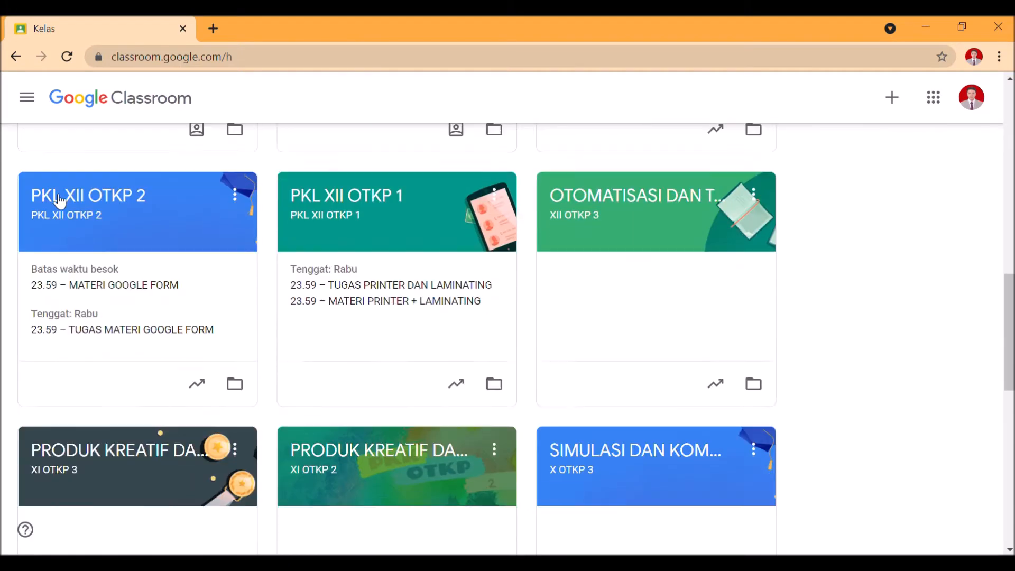
{"action": "scroll", "coordinate": [60, 198], "scroll_direction": "up", "scroll_amount": 4}
{"action": "scroll", "coordinate": [64, 198], "scroll_direction": "up", "scroll_amount": 3}
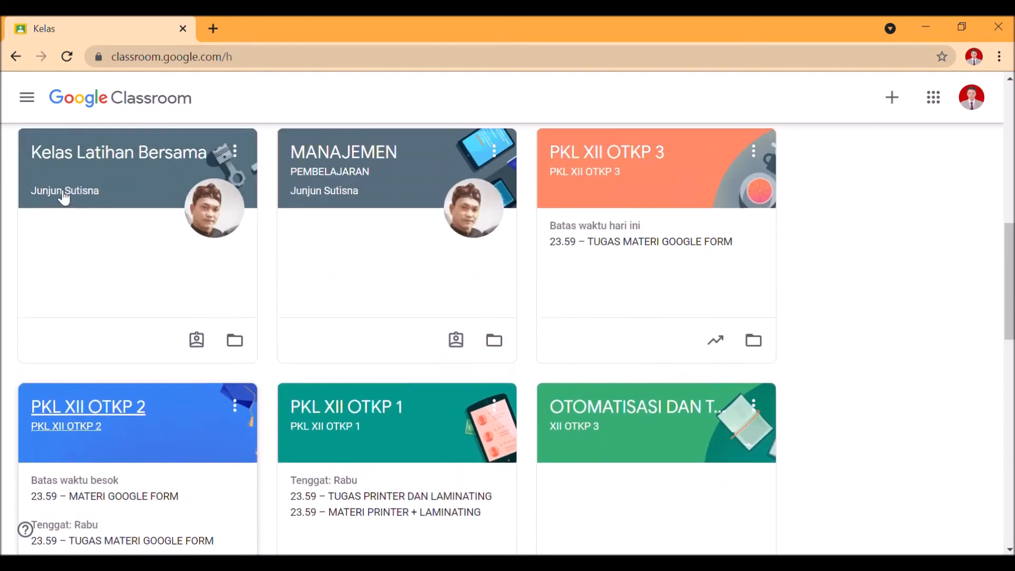
{"action": "scroll", "coordinate": [67, 193], "scroll_direction": "up", "scroll_amount": 2}
{"action": "scroll", "coordinate": [64, 193], "scroll_direction": "up", "scroll_amount": 2}
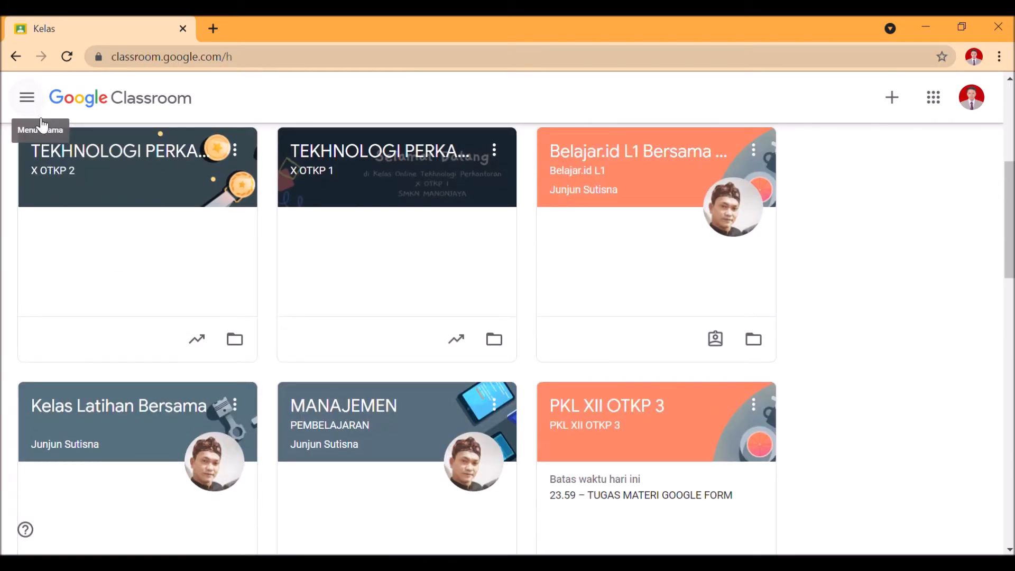
{"action": "scroll", "coordinate": [174, 251], "scroll_direction": "up", "scroll_amount": 3}
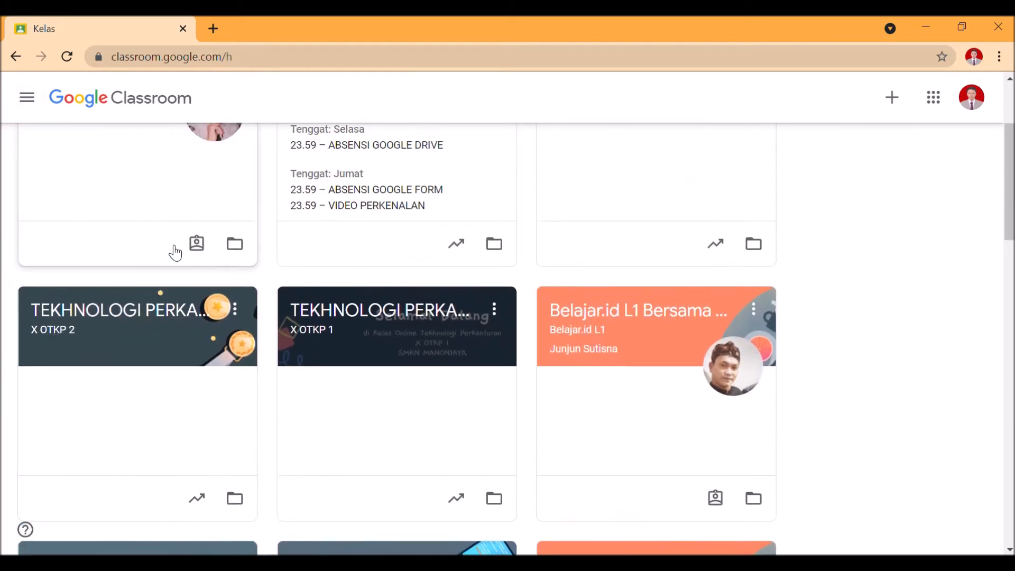
{"action": "left_click", "coordinate": [139, 316]}
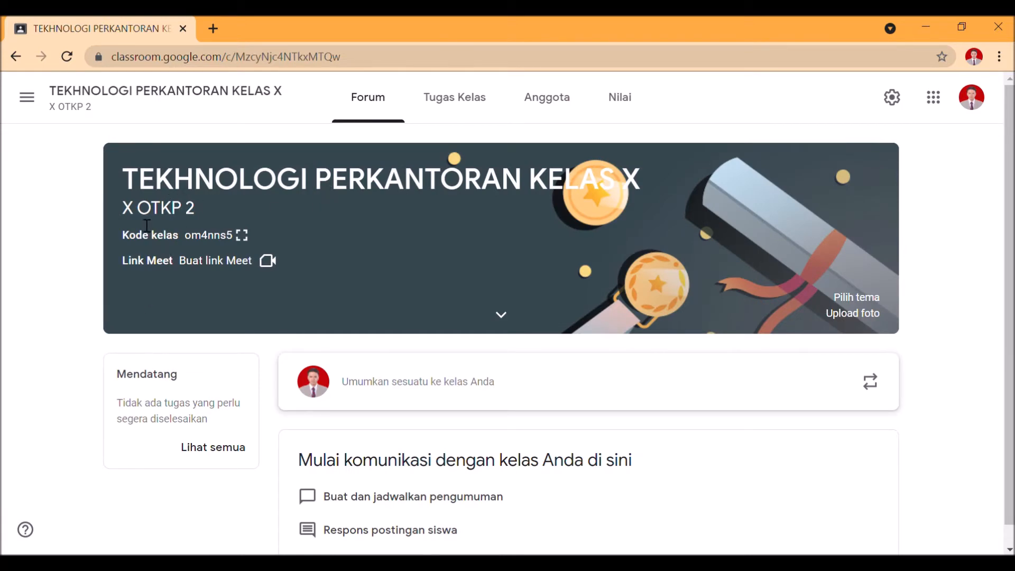
Look through the class's Tugas Kelas, Forum, Anggota and Nilai pages, ending on the Forum page
{"action": "left_click", "coordinate": [448, 103]}
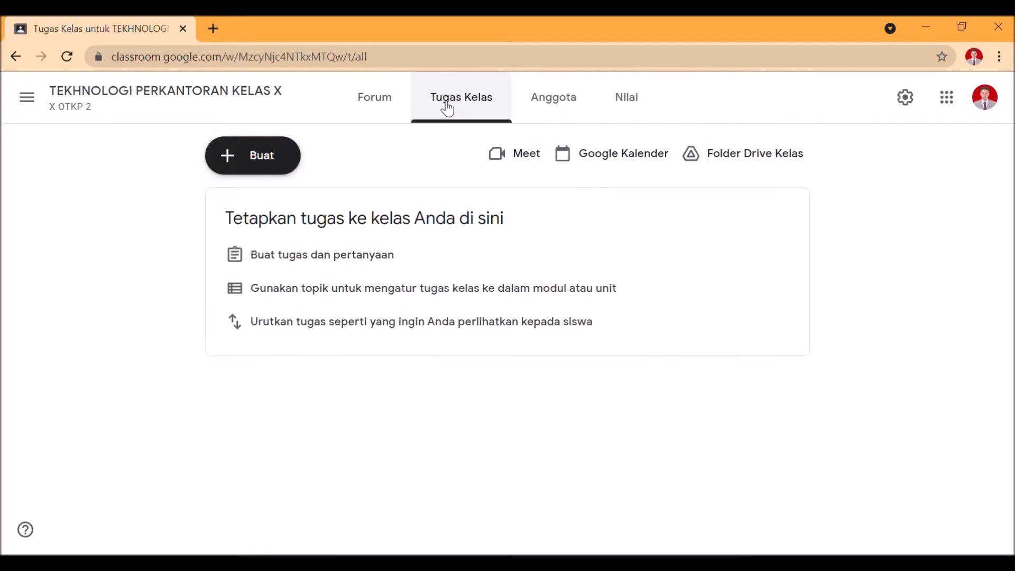
{"action": "left_click", "coordinate": [391, 105]}
{"action": "scroll", "coordinate": [443, 299], "scroll_direction": "down", "scroll_amount": 1}
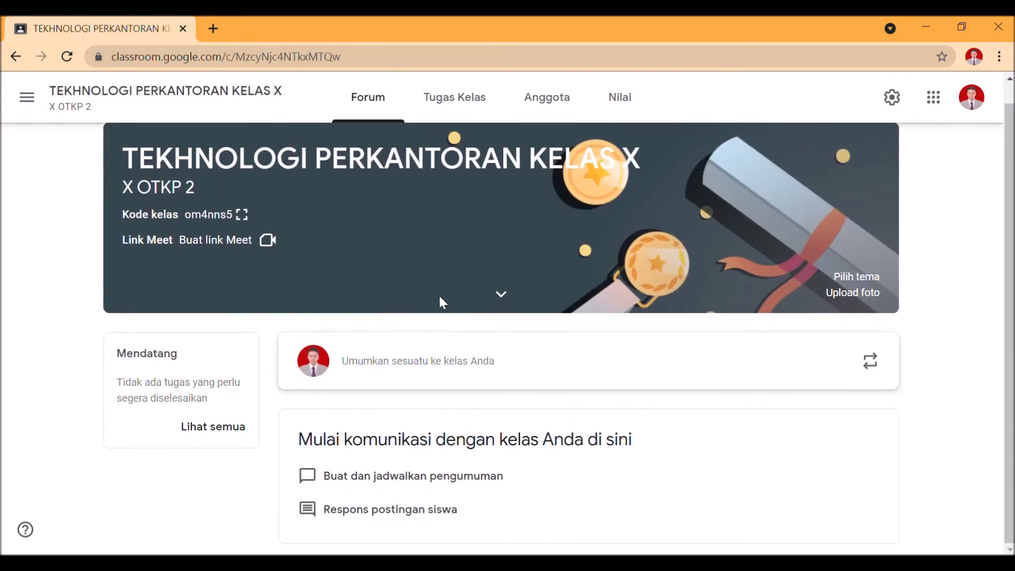
{"action": "scroll", "coordinate": [423, 175], "scroll_direction": "up", "scroll_amount": 1}
{"action": "left_click", "coordinate": [429, 108]}
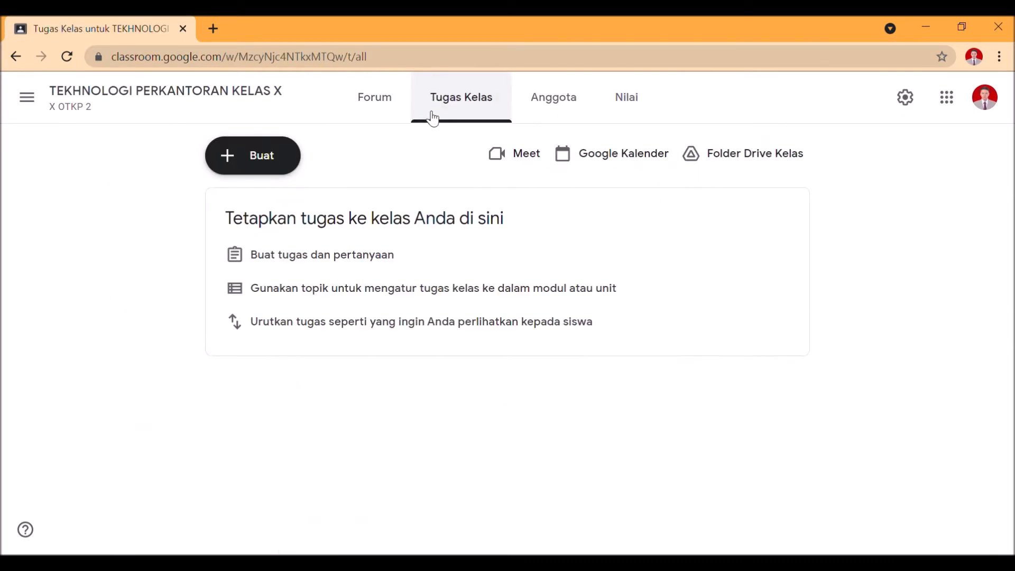
{"action": "left_click", "coordinate": [561, 101]}
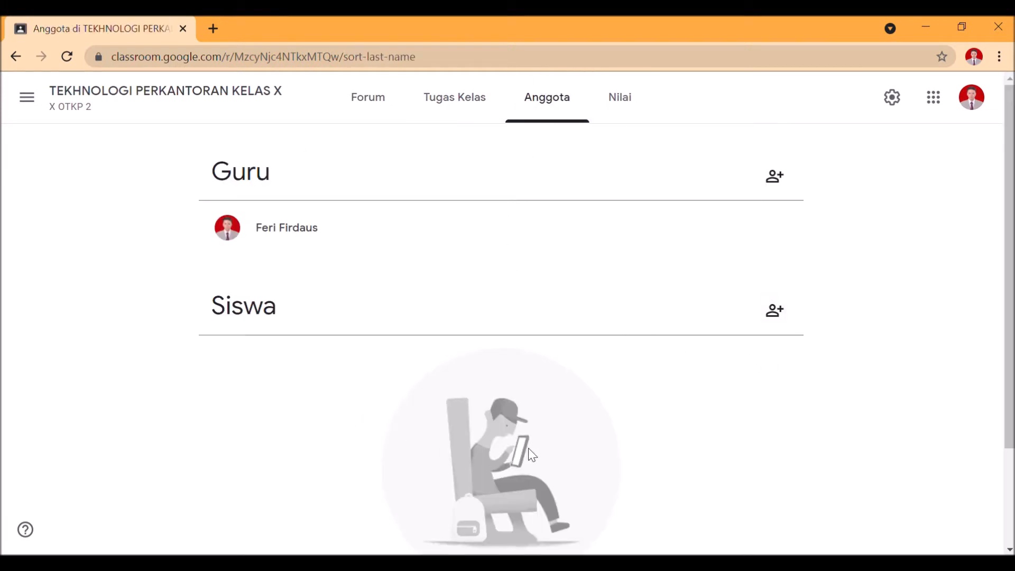
{"action": "left_click", "coordinate": [621, 108]}
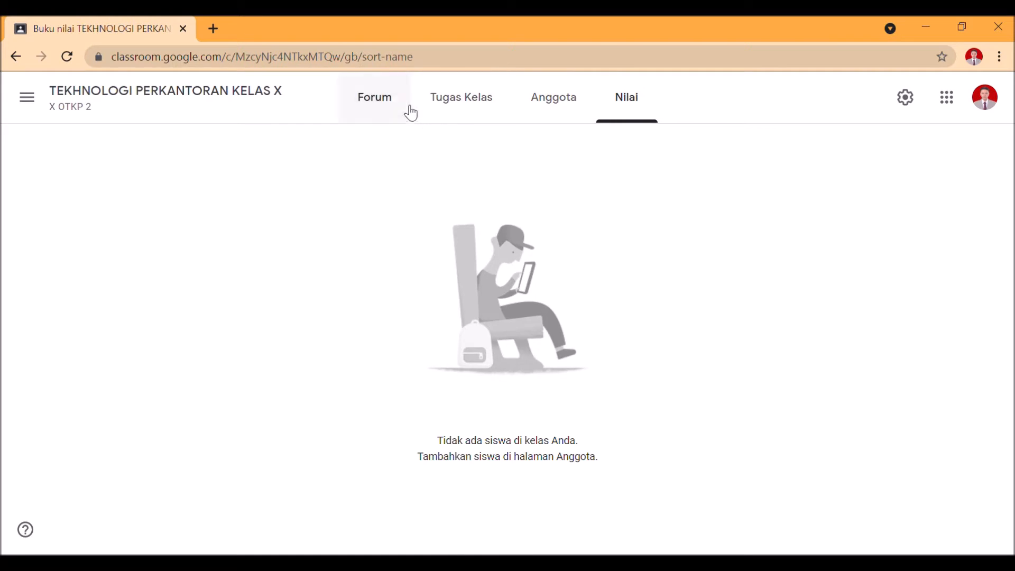
{"action": "left_click", "coordinate": [394, 99]}
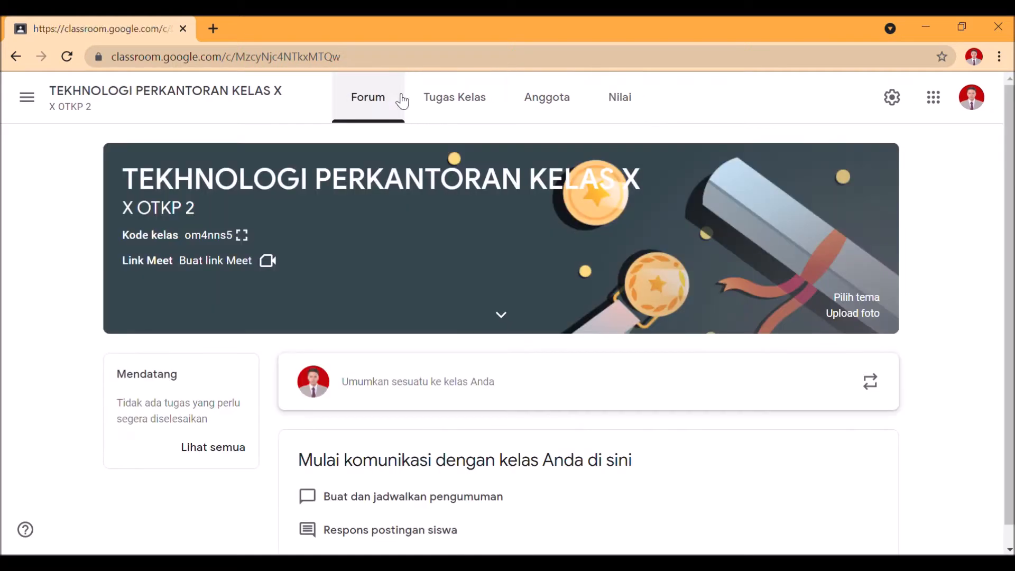
Copy the student invitation link from the Anggota page, and view the teacher invitation form without inviting anyone
{"action": "left_click", "coordinate": [536, 109]}
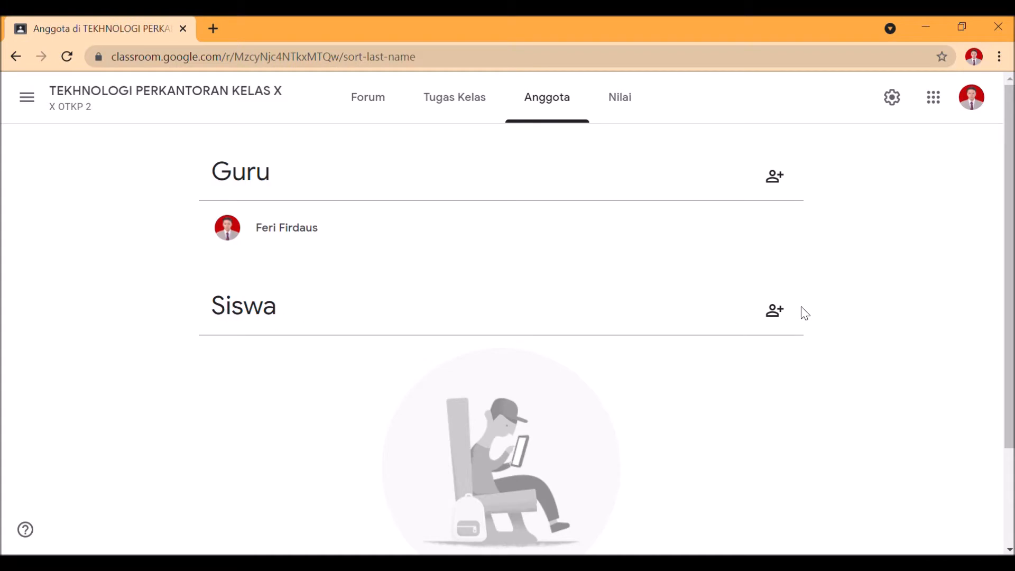
{"action": "left_click", "coordinate": [775, 310]}
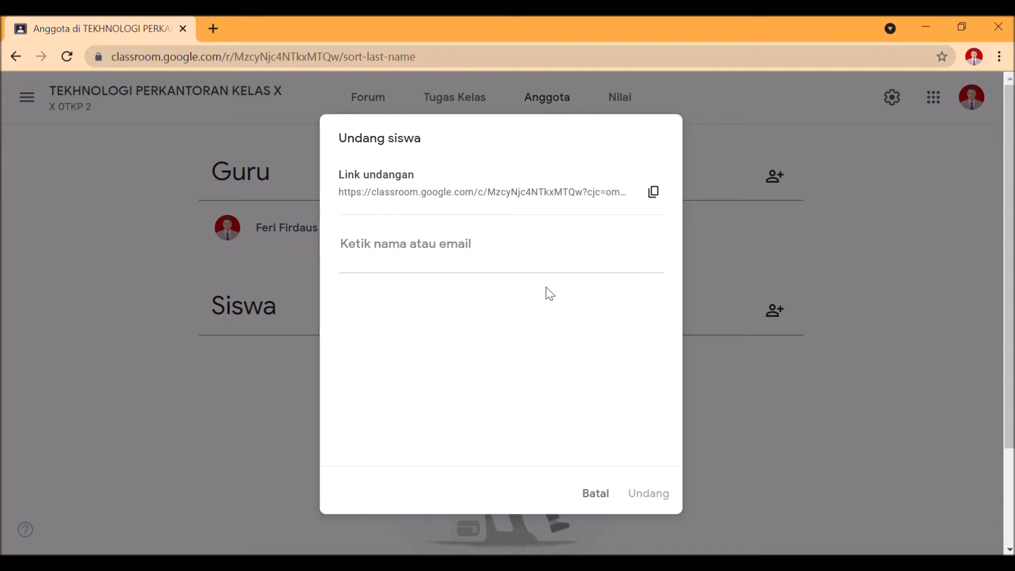
{"action": "left_click", "coordinate": [661, 195]}
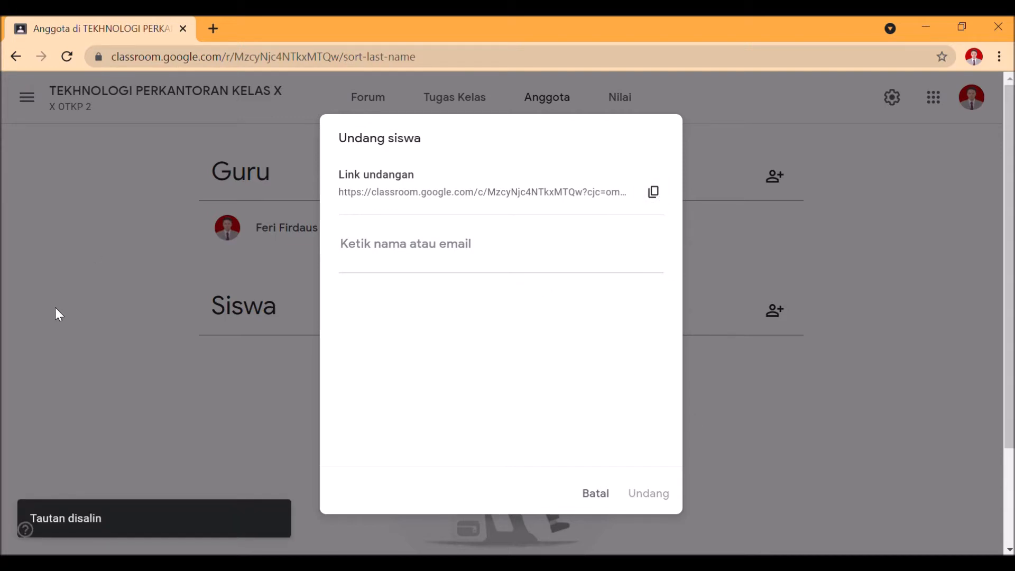
{"action": "left_click", "coordinate": [595, 494]}
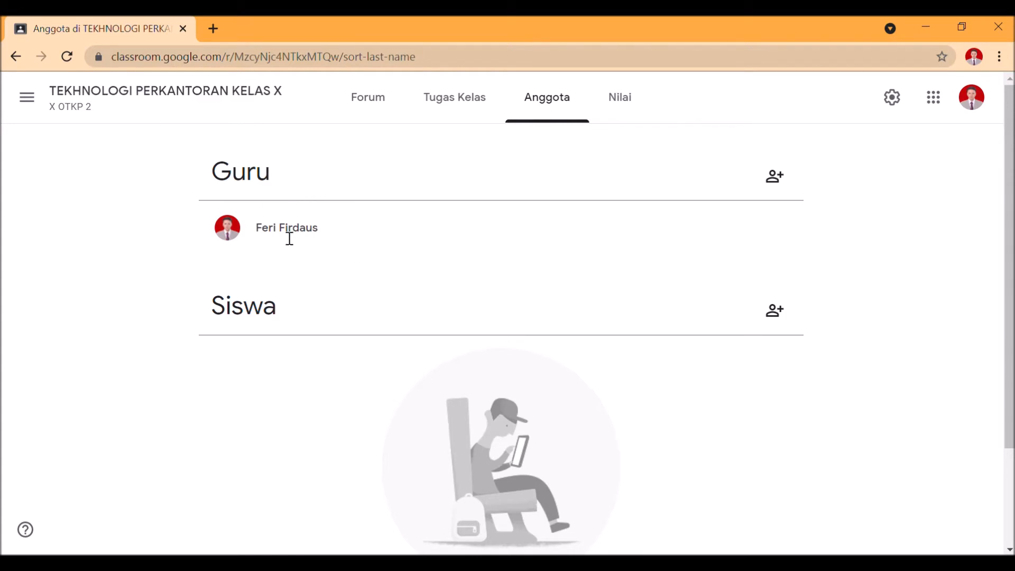
{"action": "left_click", "coordinate": [774, 175]}
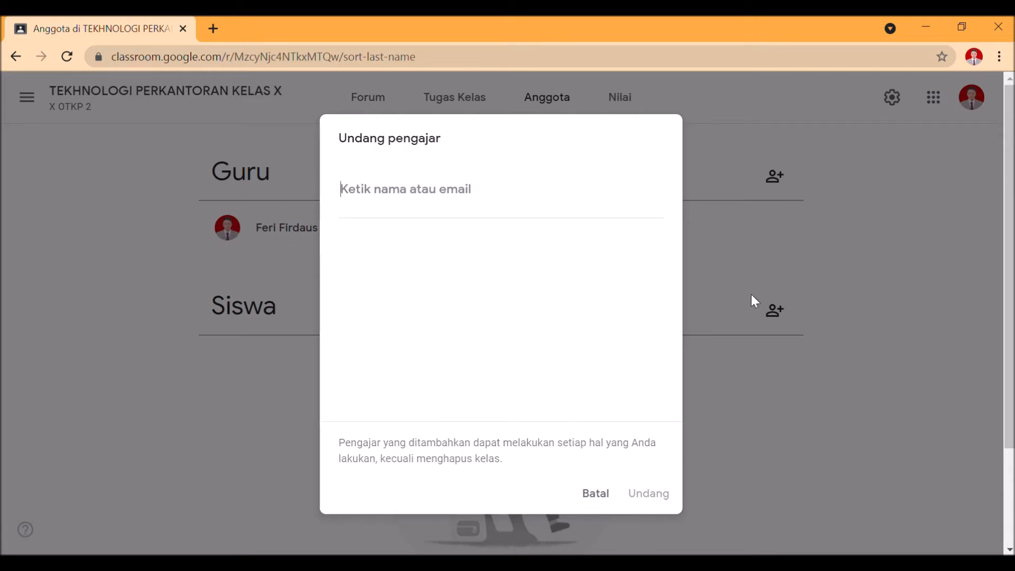
{"action": "left_click", "coordinate": [605, 502]}
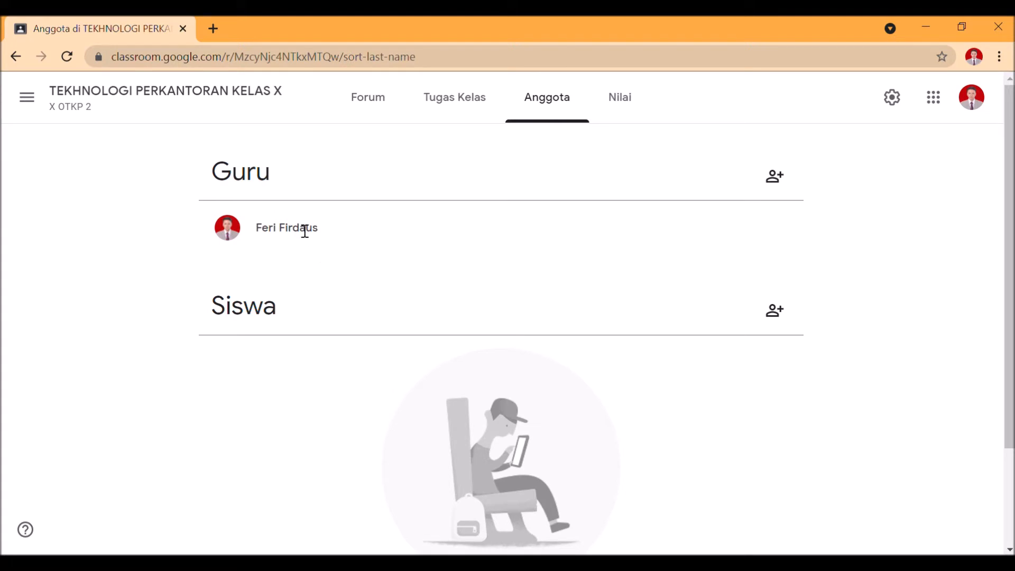
Start a new announcement on the class Forum page, and try a bulleted list in its text before removing the bullet
{"action": "left_click", "coordinate": [415, 97]}
{"action": "left_click", "coordinate": [397, 113]}
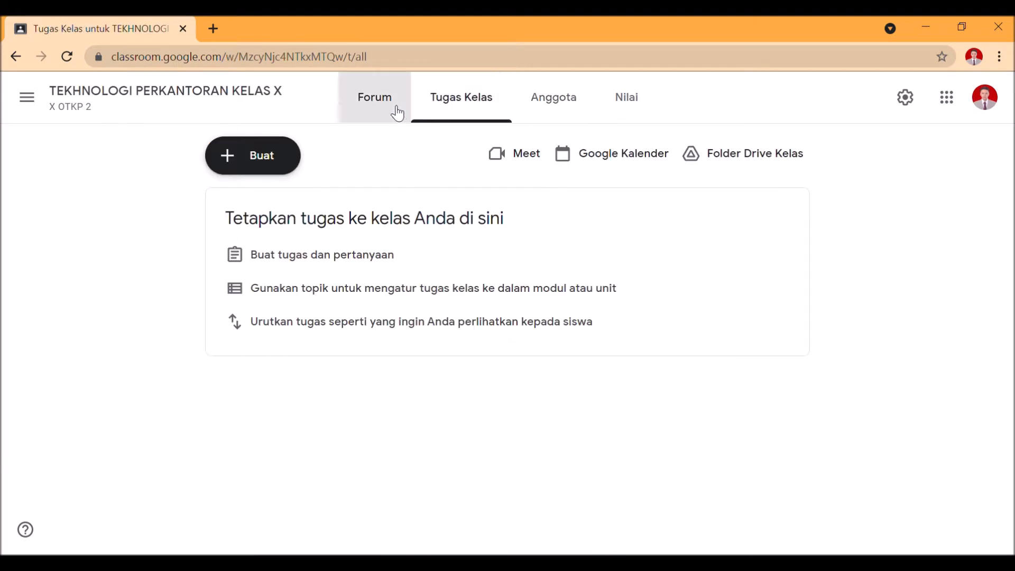
{"action": "scroll", "coordinate": [425, 364], "scroll_direction": "down", "scroll_amount": 1}
{"action": "left_click", "coordinate": [379, 364]}
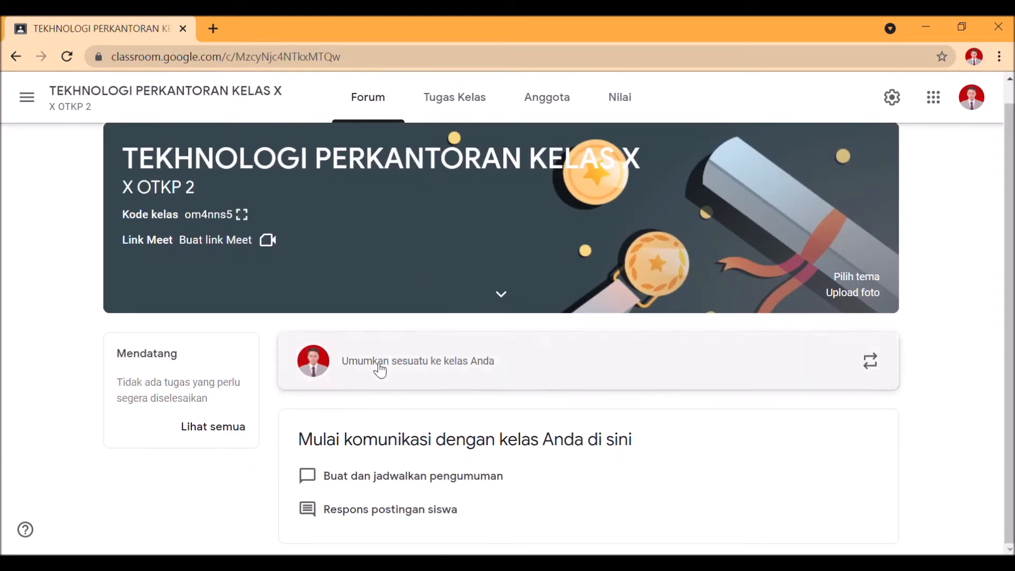
{"action": "scroll", "coordinate": [385, 366], "scroll_direction": "down", "scroll_amount": 2}
{"action": "scroll", "coordinate": [385, 366], "scroll_direction": "down", "scroll_amount": 1}
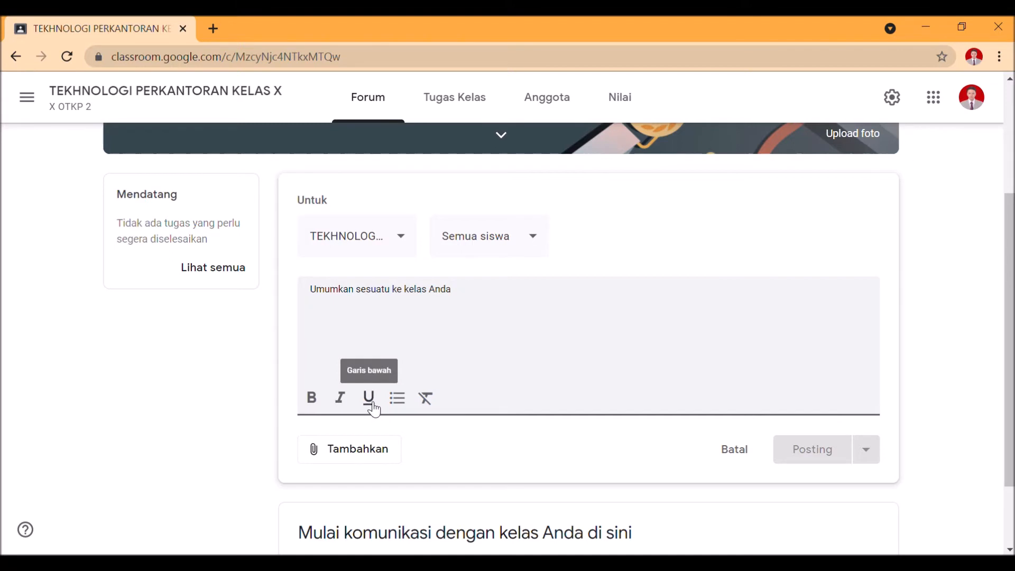
{"action": "left_click", "coordinate": [402, 405]}
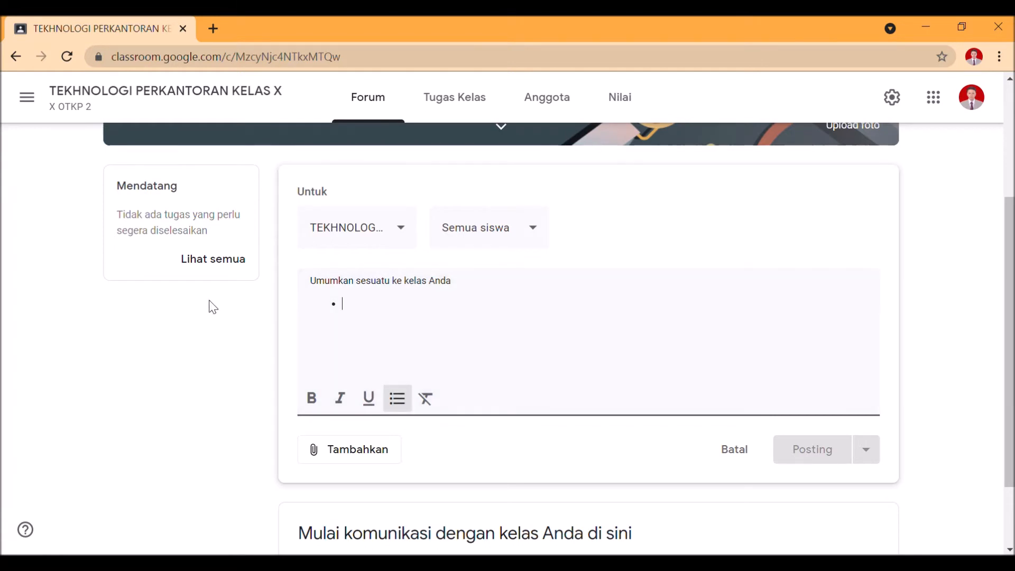
{"action": "key", "text": "BackSpace"}
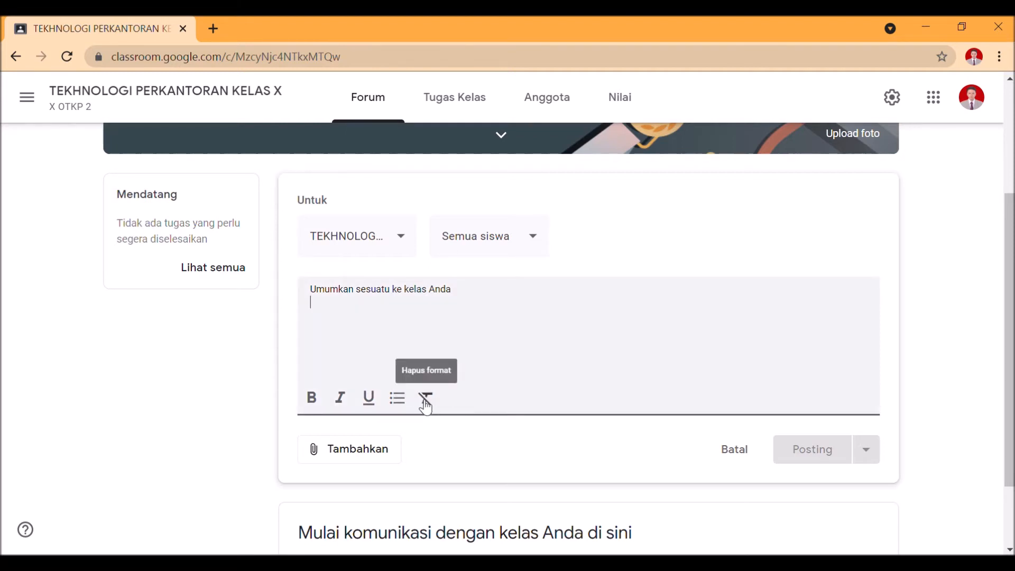
View the file upload options for attaching a file to the announcement, and close them without adding one
{"action": "left_click", "coordinate": [362, 447]}
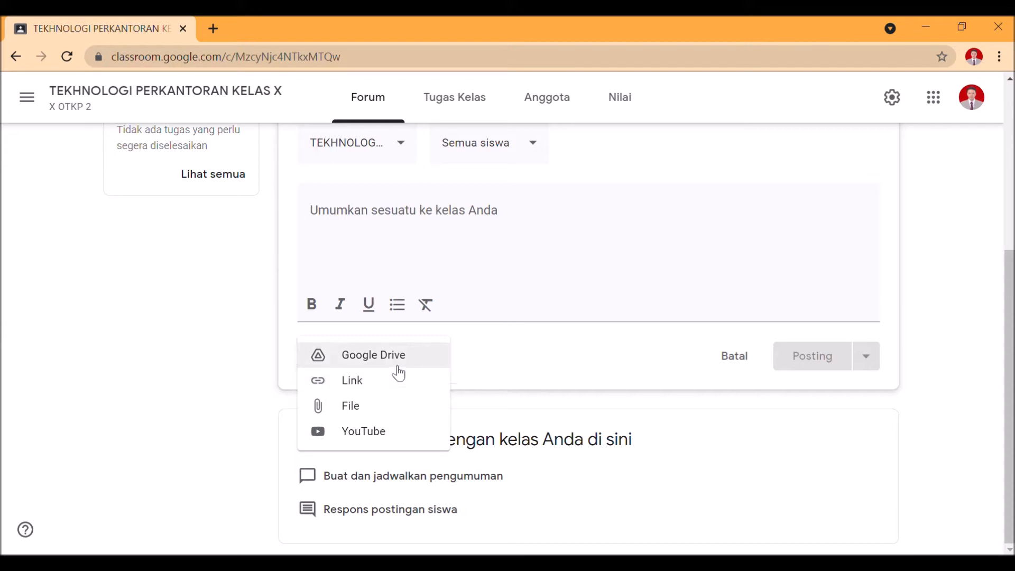
{"action": "left_click", "coordinate": [397, 407]}
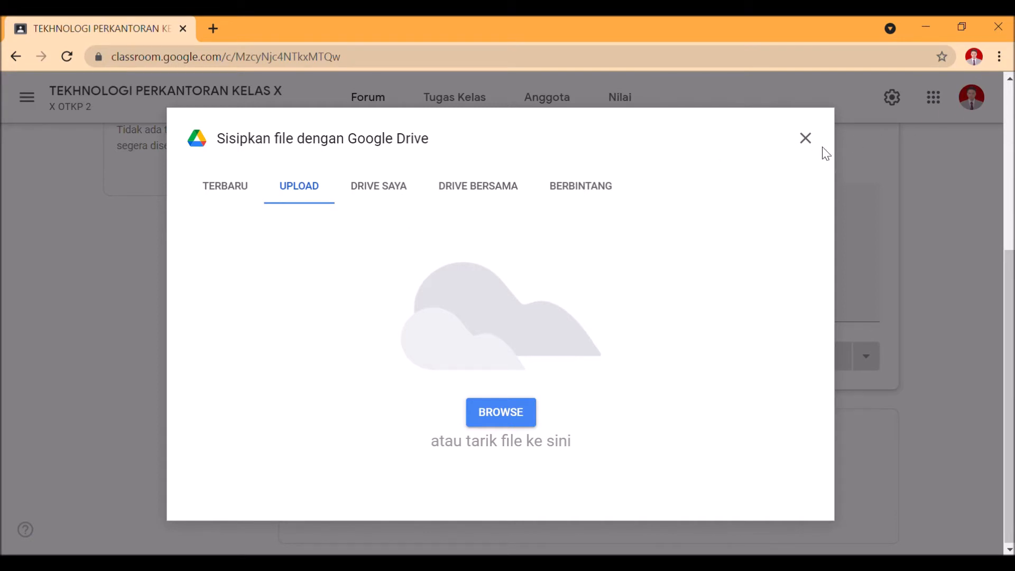
{"action": "left_click", "coordinate": [804, 139]}
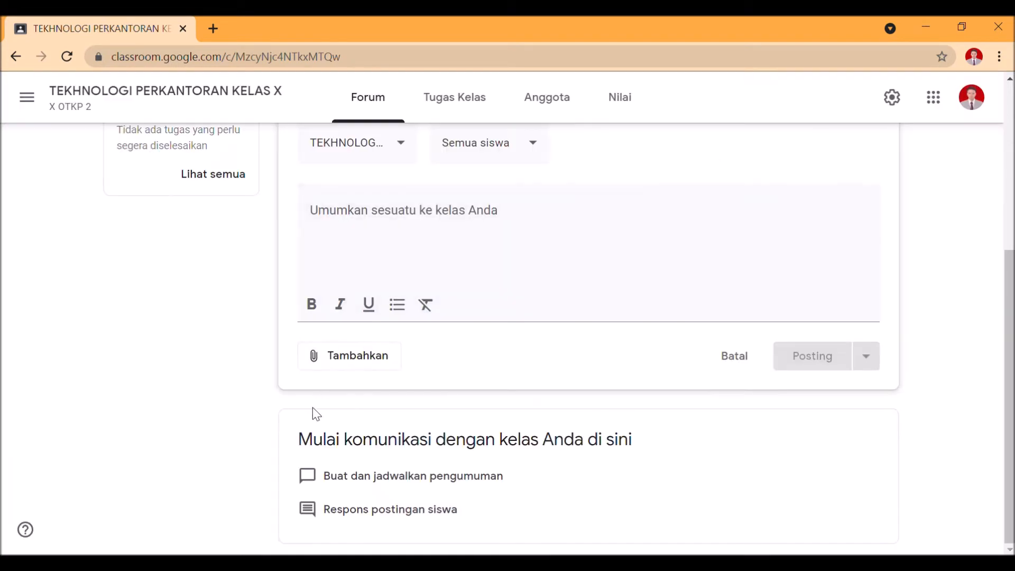
Examine the URL and video search options for attaching a YouTube video to the announcement, and cancel without adding one
{"action": "left_click", "coordinate": [366, 364]}
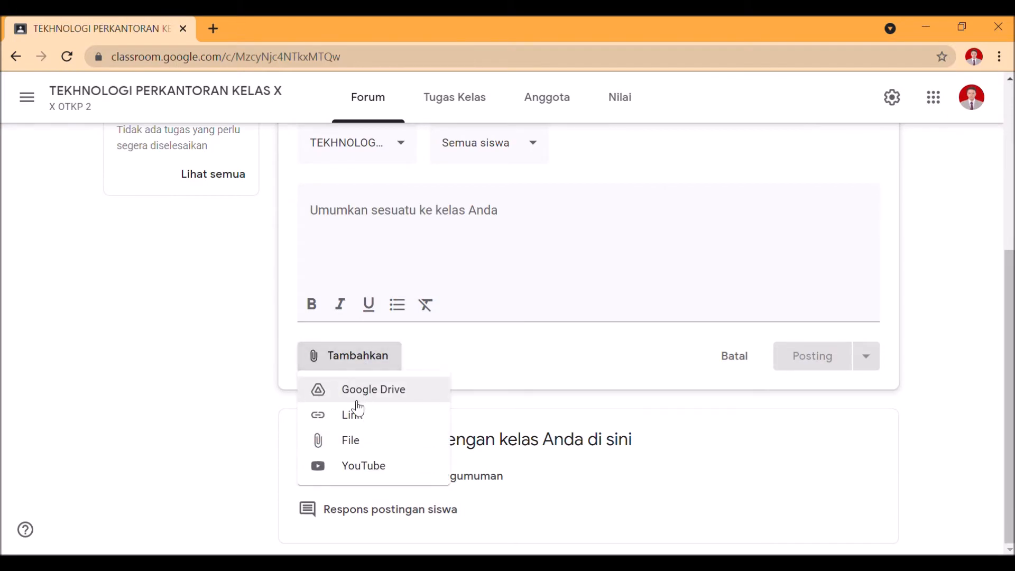
{"action": "left_click", "coordinate": [348, 468]}
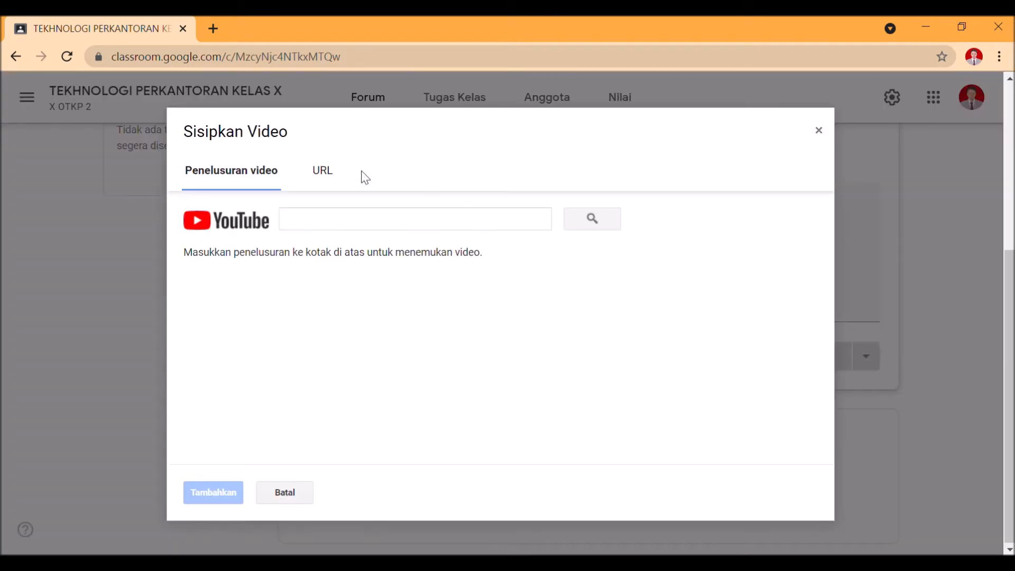
{"action": "left_click", "coordinate": [324, 178]}
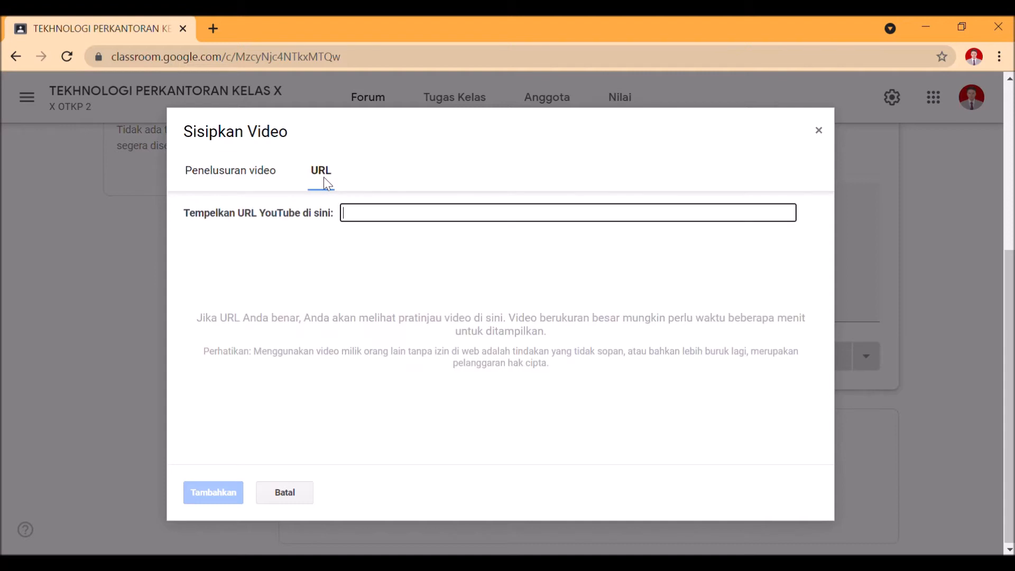
{"action": "left_click", "coordinate": [256, 180]}
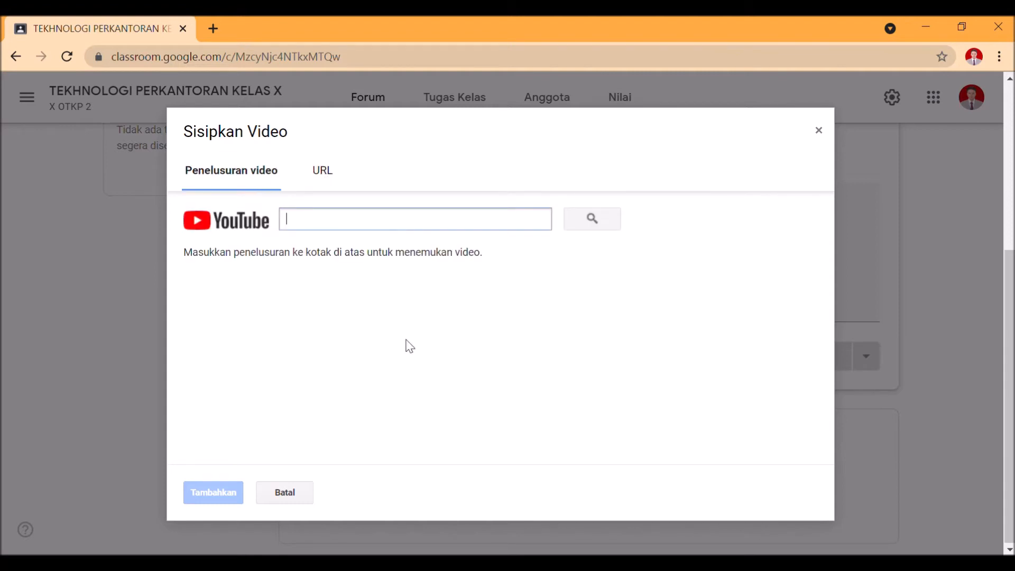
{"action": "left_click", "coordinate": [280, 496]}
View the form for attaching a link to the announcement, and cancel it without adding a link
{"action": "left_click", "coordinate": [324, 362]}
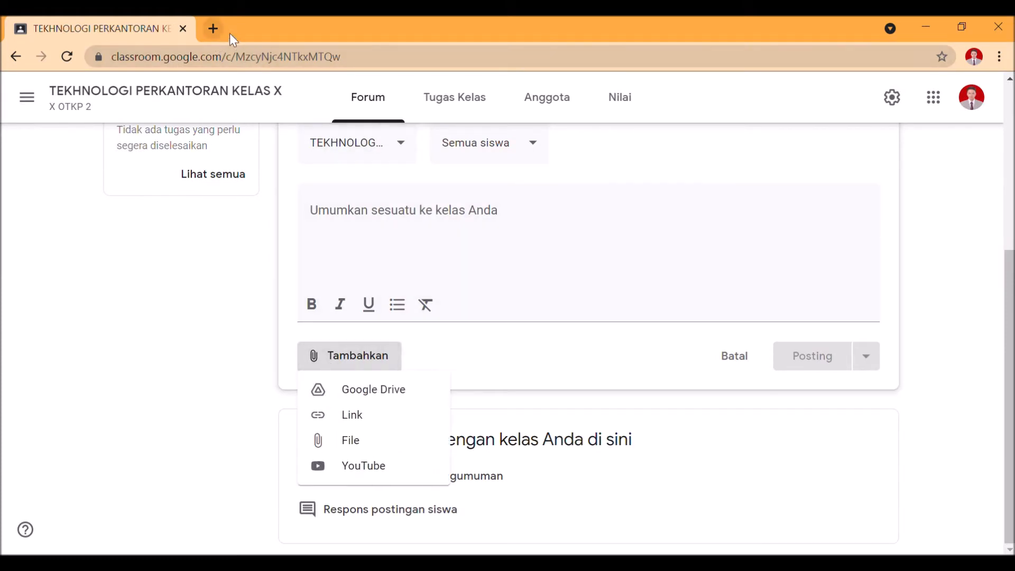
{"action": "left_click", "coordinate": [351, 416]}
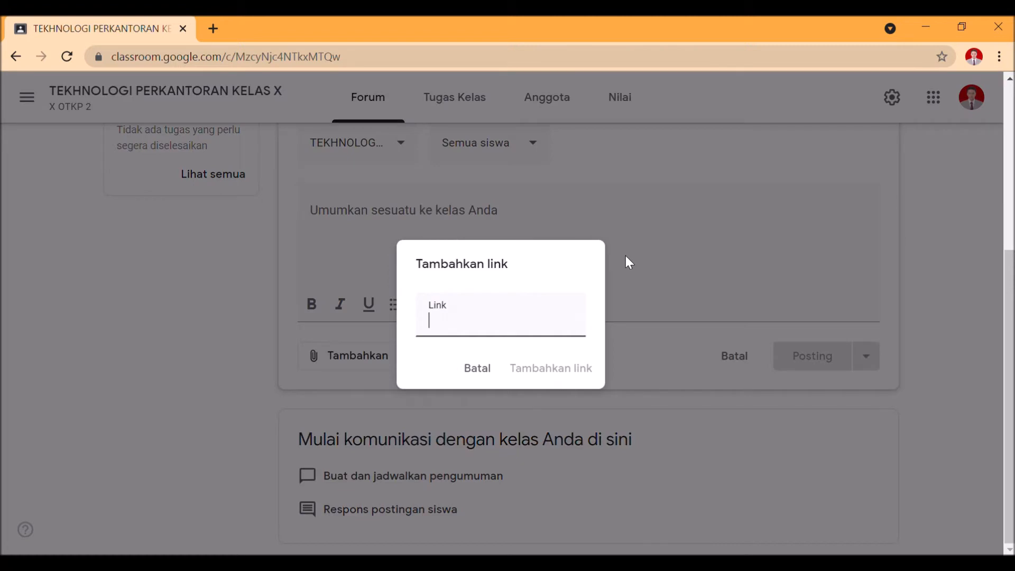
{"action": "left_click", "coordinate": [469, 373]}
Examine the class banner theme gallery, including the Olahraga and Lainnya categories, and cancel without choosing a theme
{"action": "scroll", "coordinate": [404, 351], "scroll_direction": "up", "scroll_amount": 3}
{"action": "scroll", "coordinate": [400, 352], "scroll_direction": "up", "scroll_amount": 2}
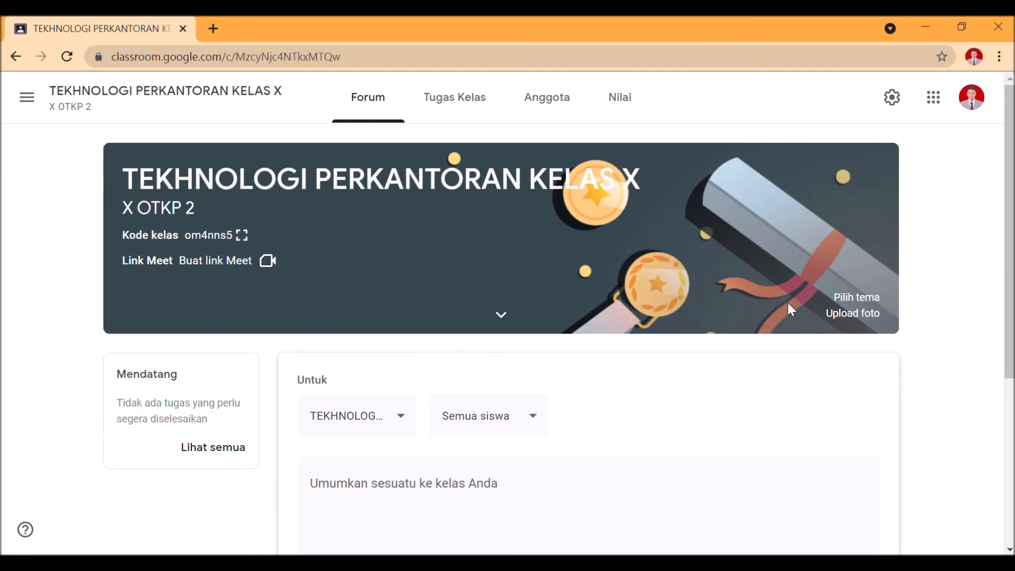
{"action": "left_click", "coordinate": [858, 299]}
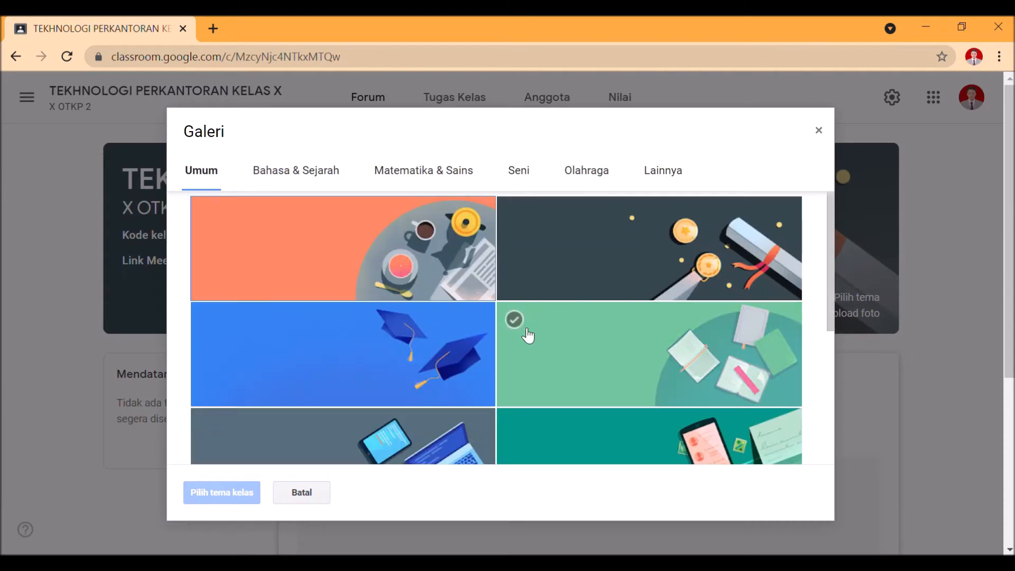
{"action": "scroll", "coordinate": [523, 365], "scroll_direction": "down", "scroll_amount": 5}
{"action": "scroll", "coordinate": [523, 364], "scroll_direction": "up", "scroll_amount": 5}
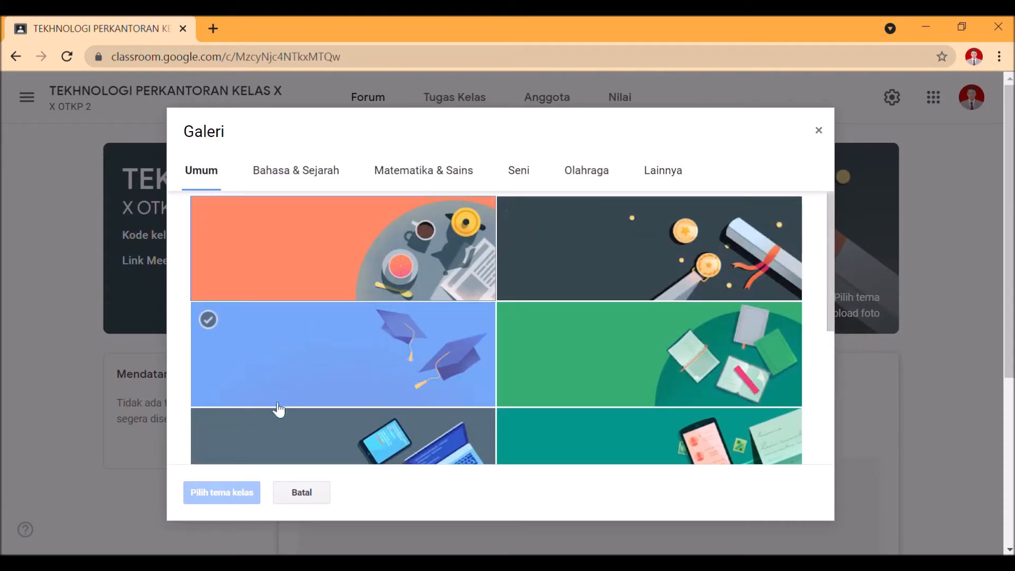
{"action": "left_click", "coordinate": [578, 172]}
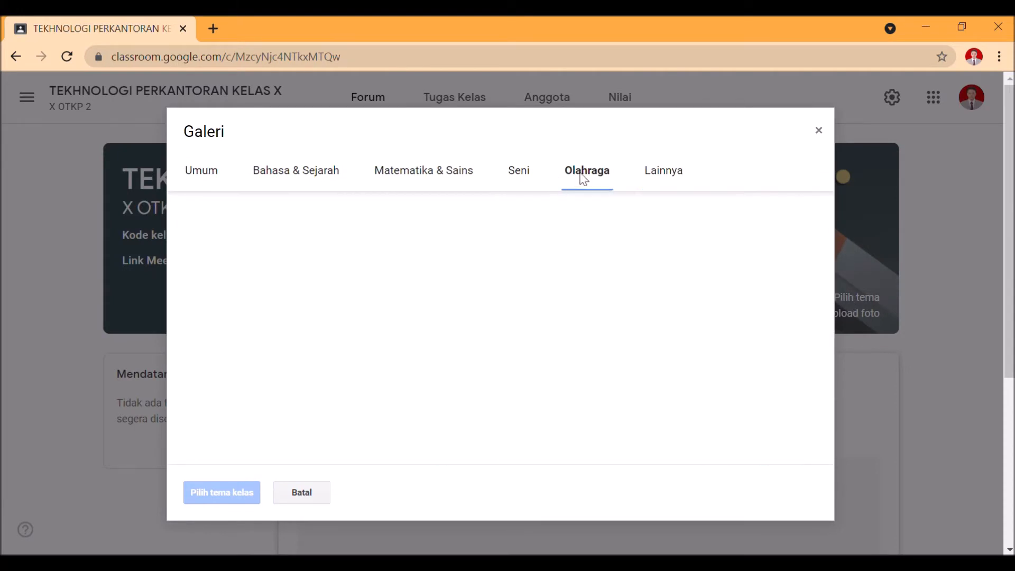
{"action": "left_click", "coordinate": [684, 175]}
{"action": "left_click", "coordinate": [319, 492]}
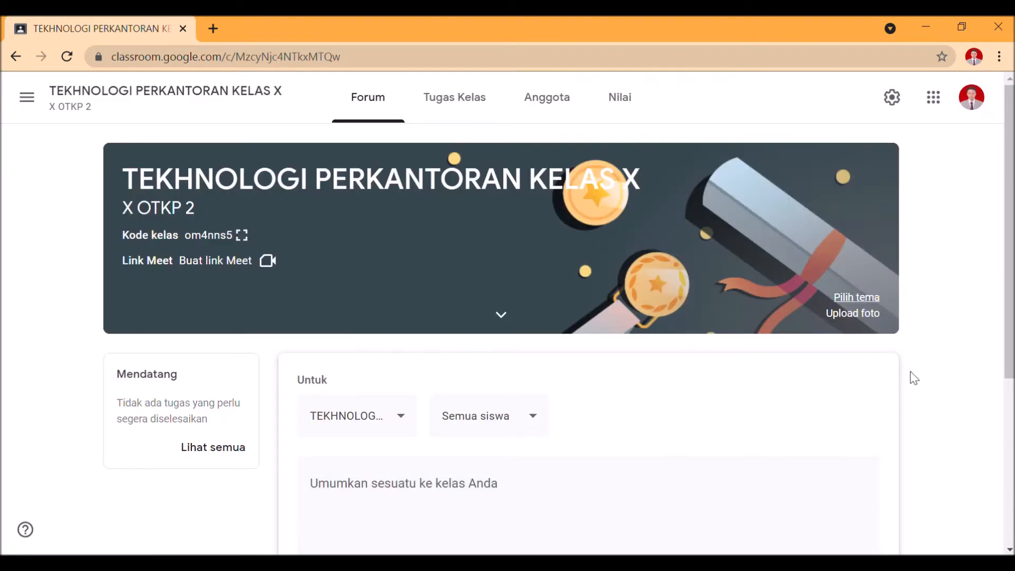
View the photo upload form for the class banner, and cancel it without uploading a photo
{"action": "left_click", "coordinate": [853, 314]}
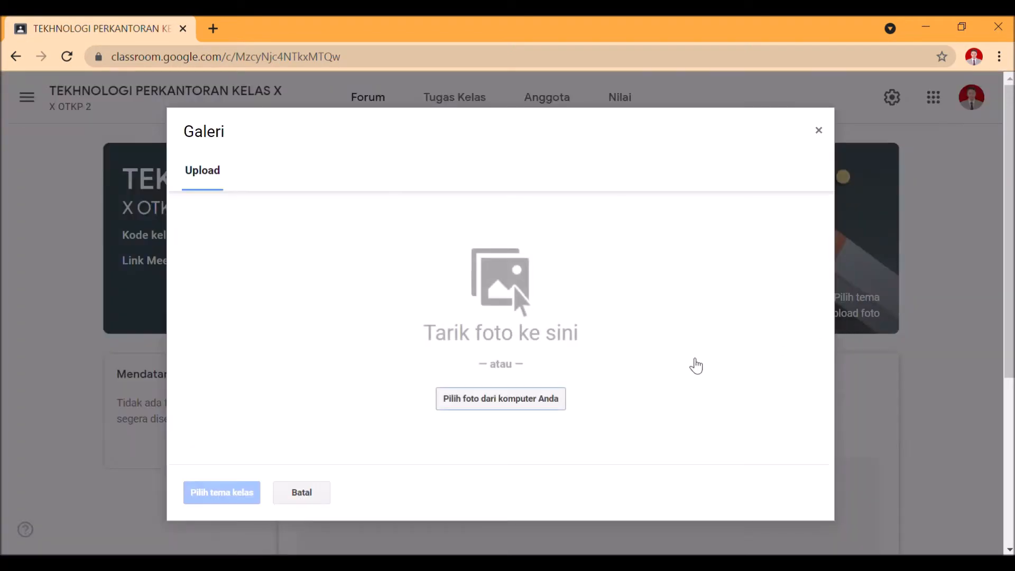
{"action": "left_click", "coordinate": [551, 408]}
{"action": "left_click", "coordinate": [297, 489]}
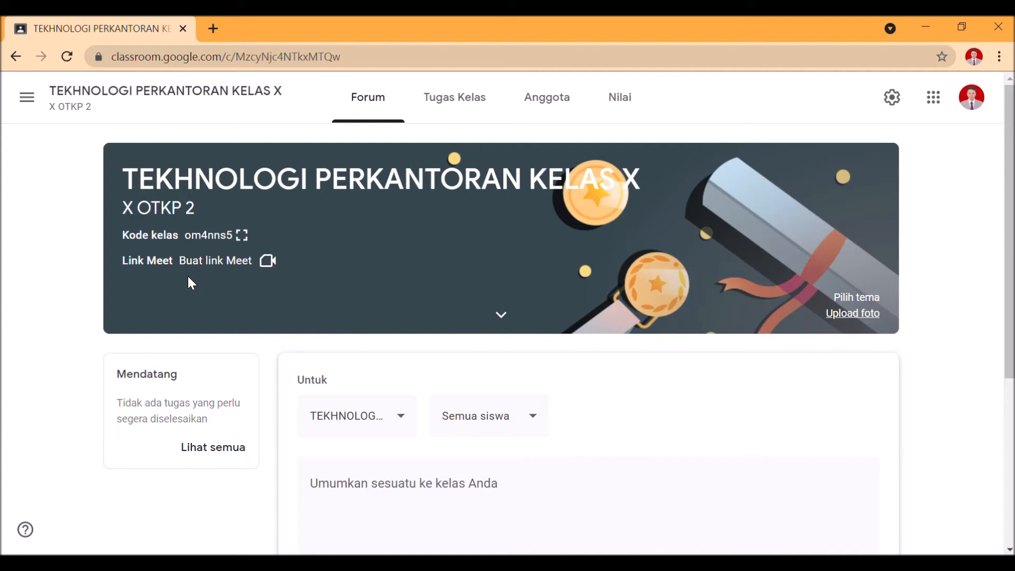
Generate a Meet link for the class and save it as visible to students
{"action": "left_click", "coordinate": [219, 264]}
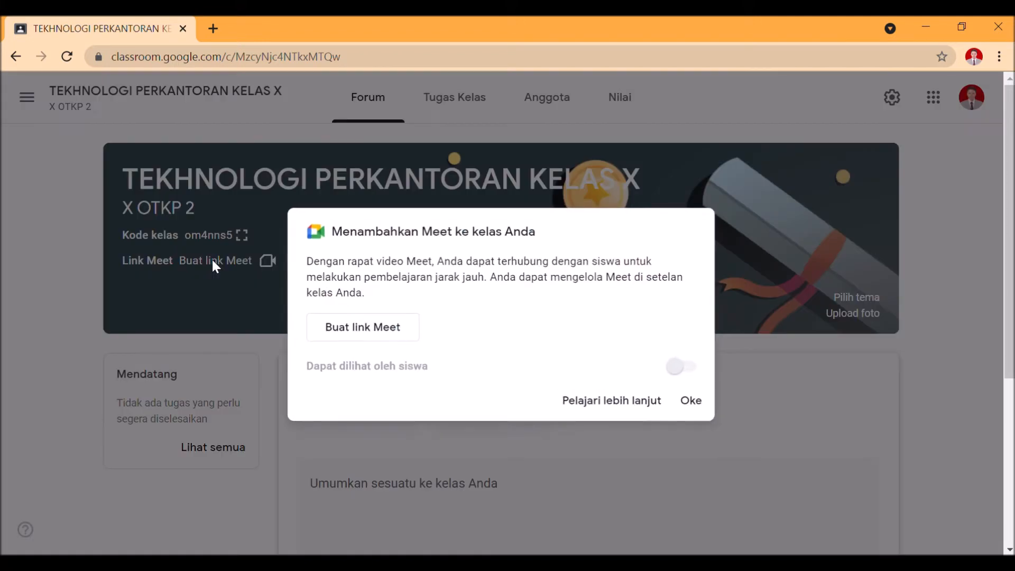
{"action": "left_click", "coordinate": [405, 337]}
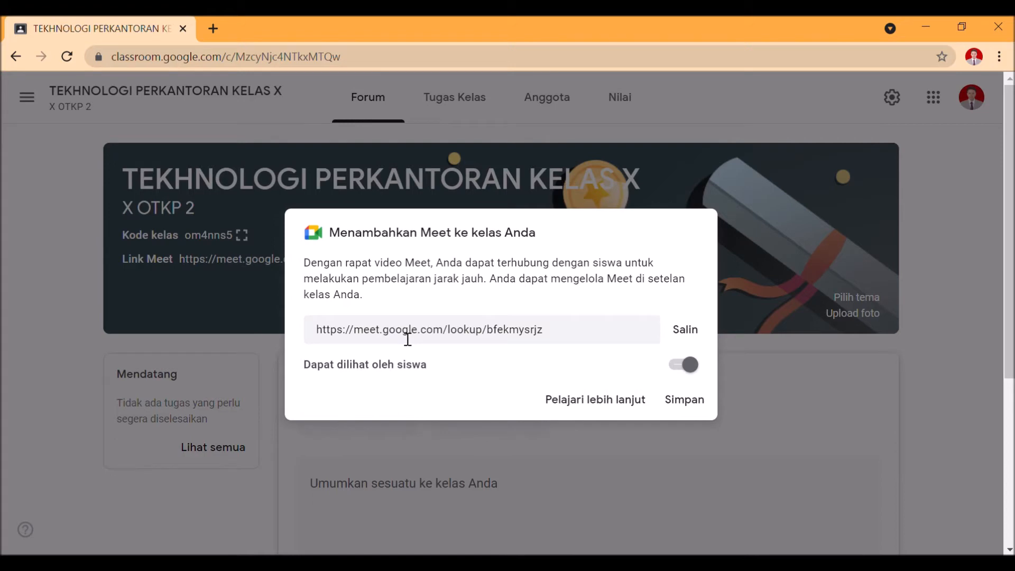
{"action": "left_click", "coordinate": [683, 397]}
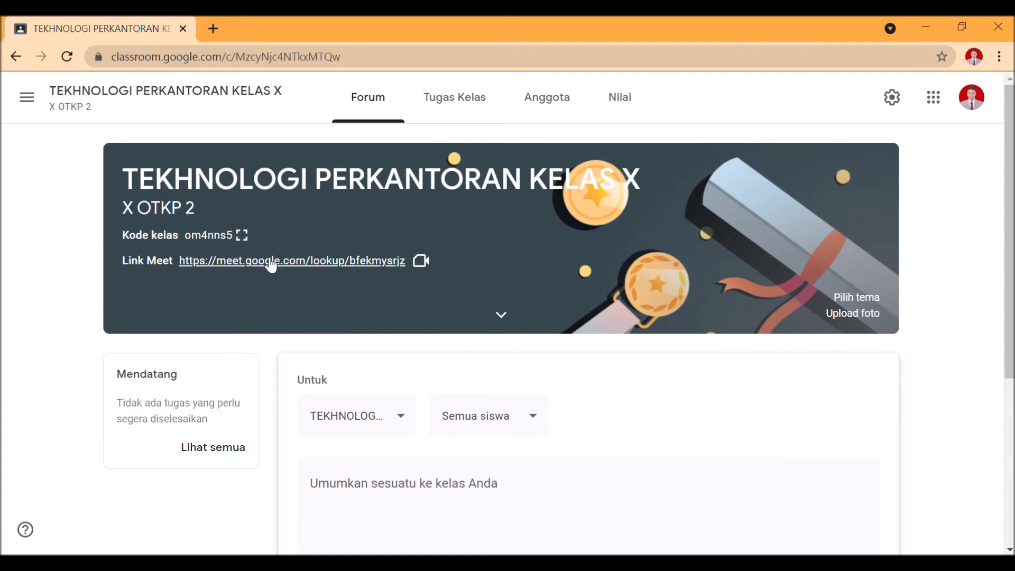
Display the class code enlarged, highlight it, and close the enlarged view
{"action": "left_click", "coordinate": [243, 237]}
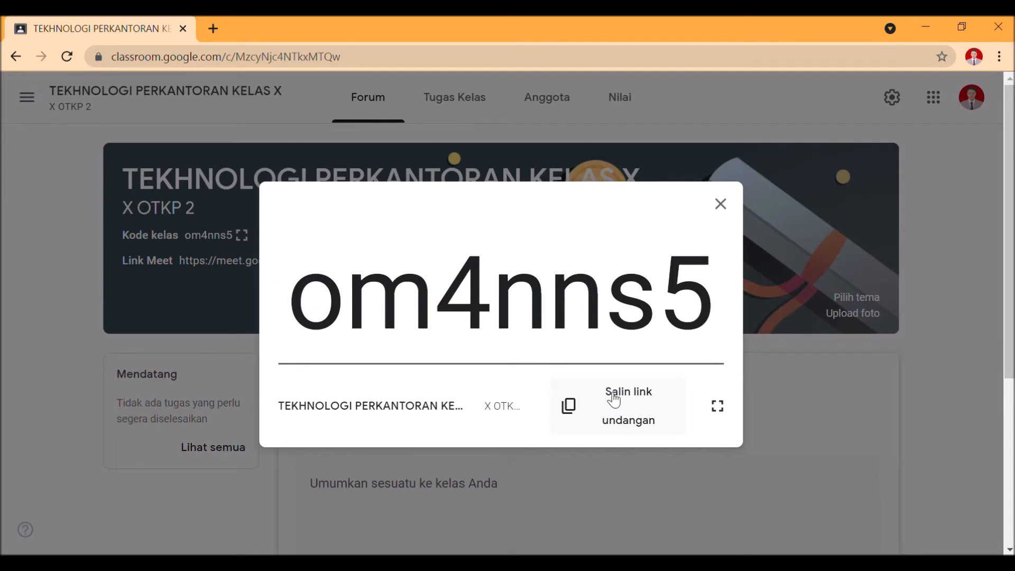
{"action": "left_click_drag", "start_coordinate": [317, 304], "coordinate": [713, 312]}
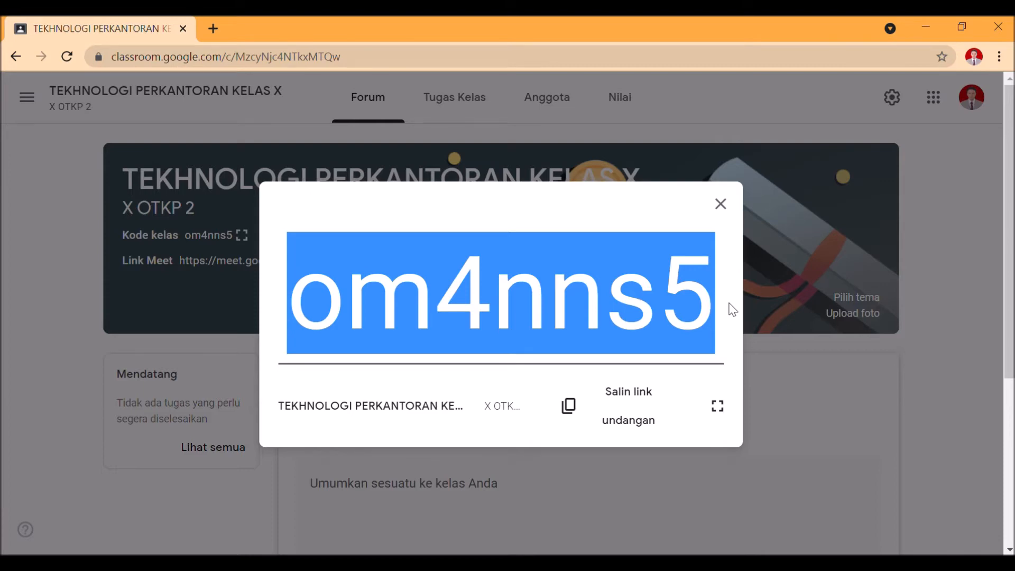
{"action": "left_click", "coordinate": [719, 204]}
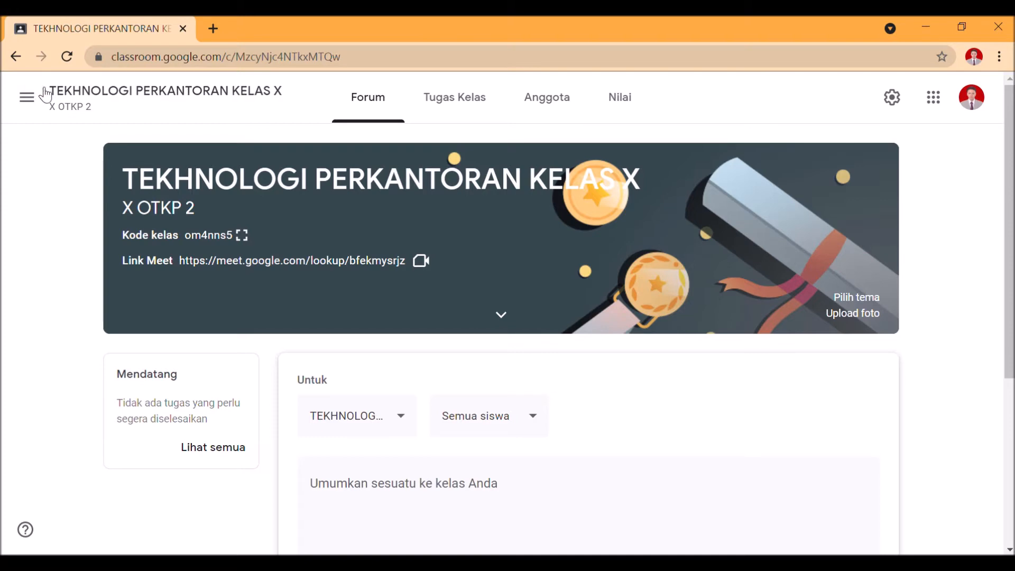
{"action": "left_click", "coordinate": [27, 96]}
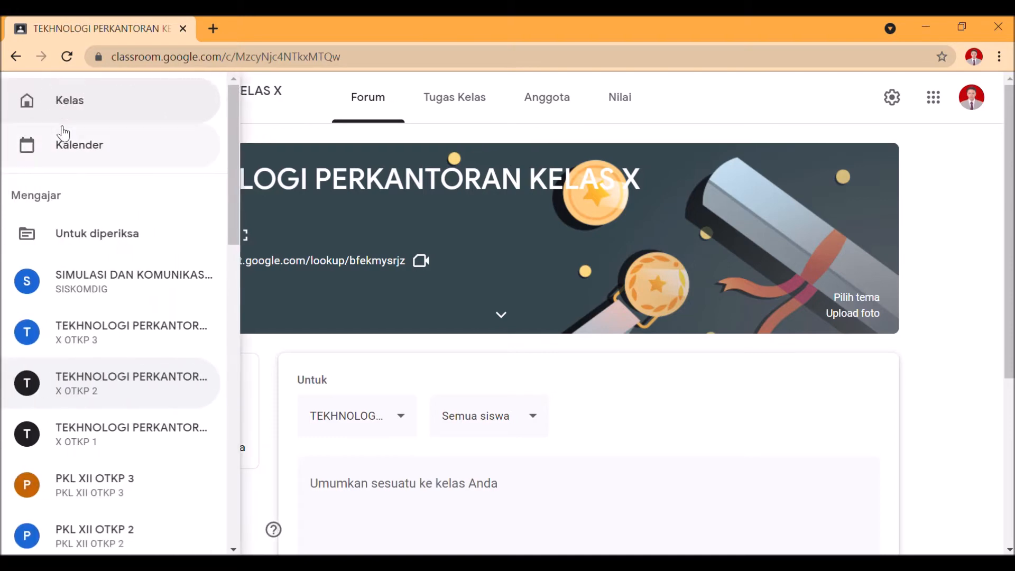
{"action": "left_click", "coordinate": [76, 99]}
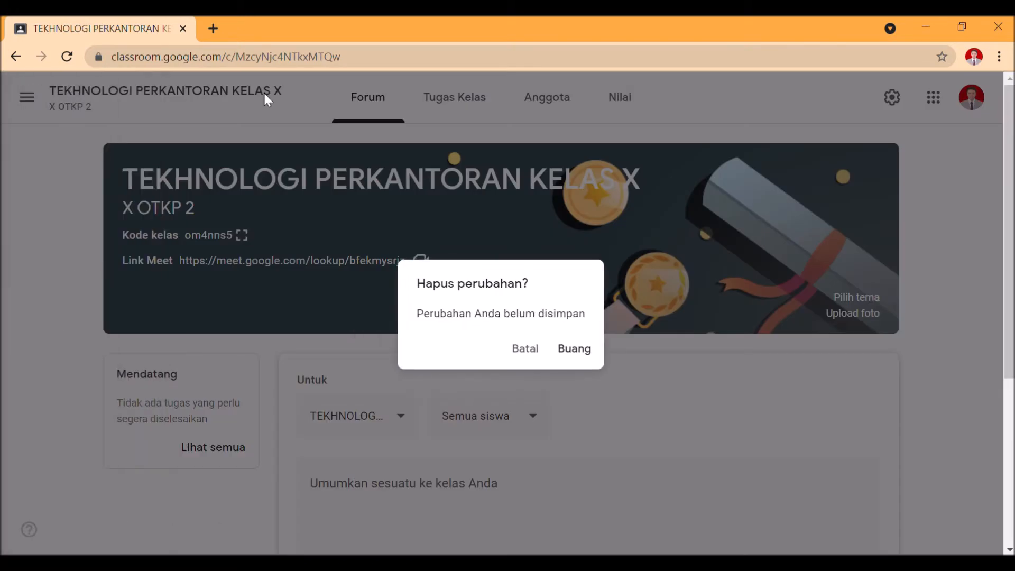
{"action": "left_click", "coordinate": [539, 350]}
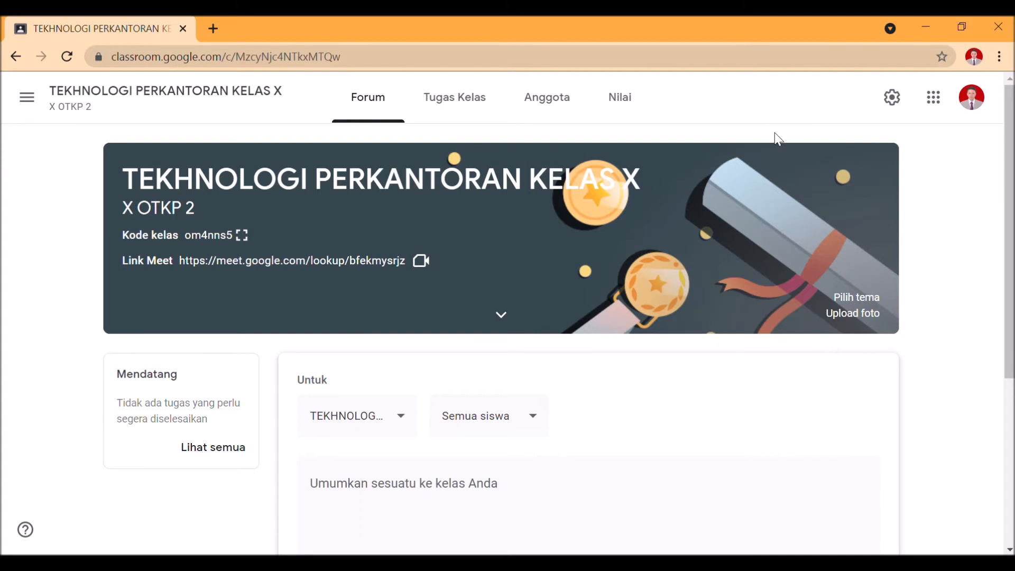
Discard the unsaved announcement and add a topic named GOOGLE DRIVE on the Tugas Kelas page
{"action": "left_click", "coordinate": [458, 100]}
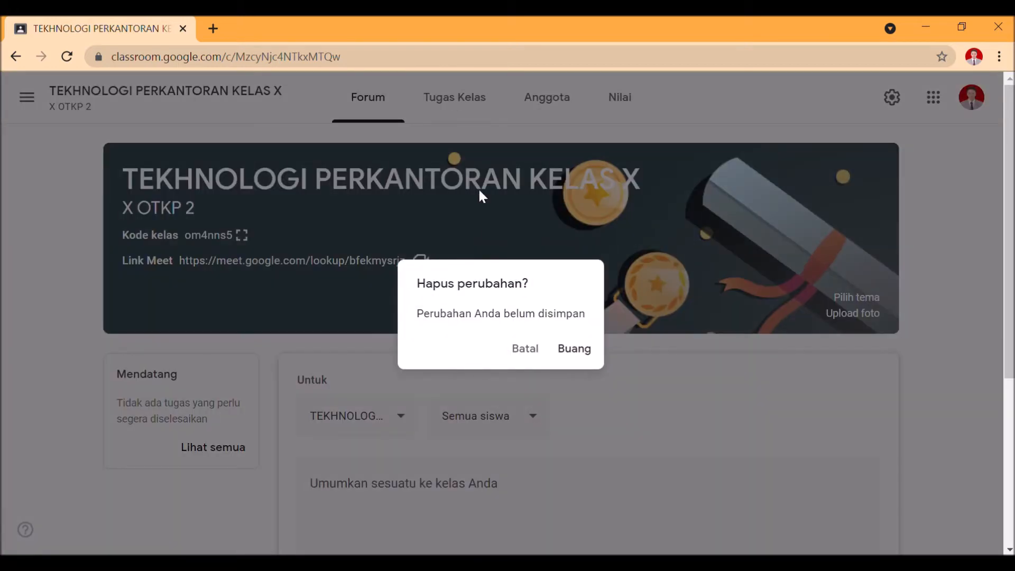
{"action": "left_click", "coordinate": [576, 351]}
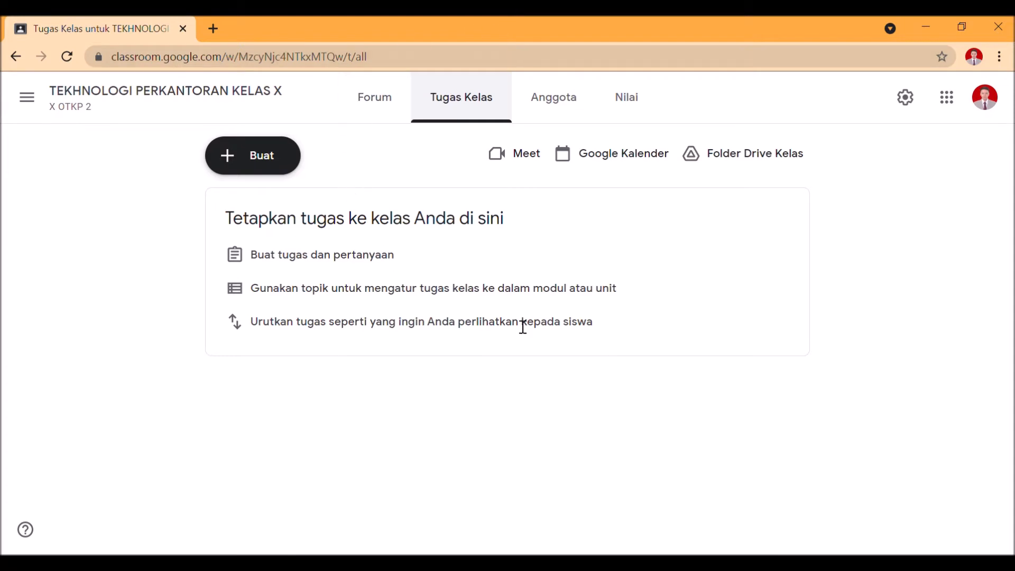
{"action": "left_click", "coordinate": [251, 165]}
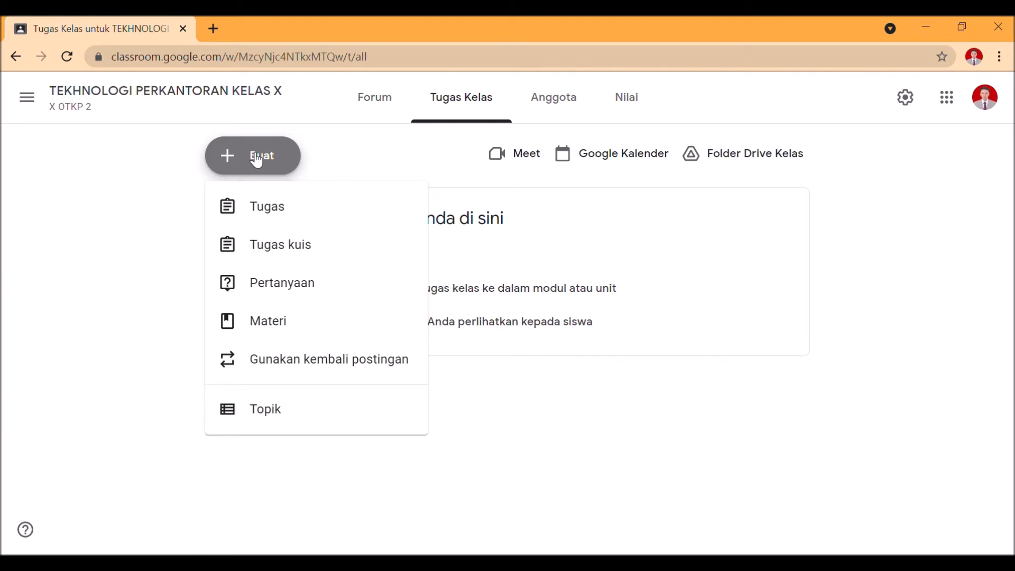
{"action": "left_click", "coordinate": [251, 425]}
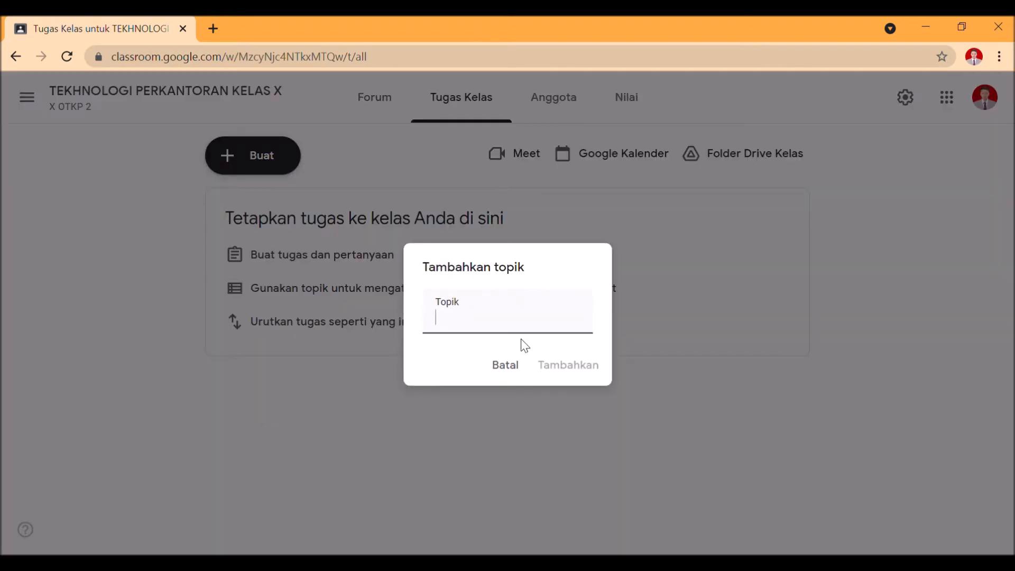
{"action": "type", "text": "GOOG"}
{"action": "type", "text": "LE"}
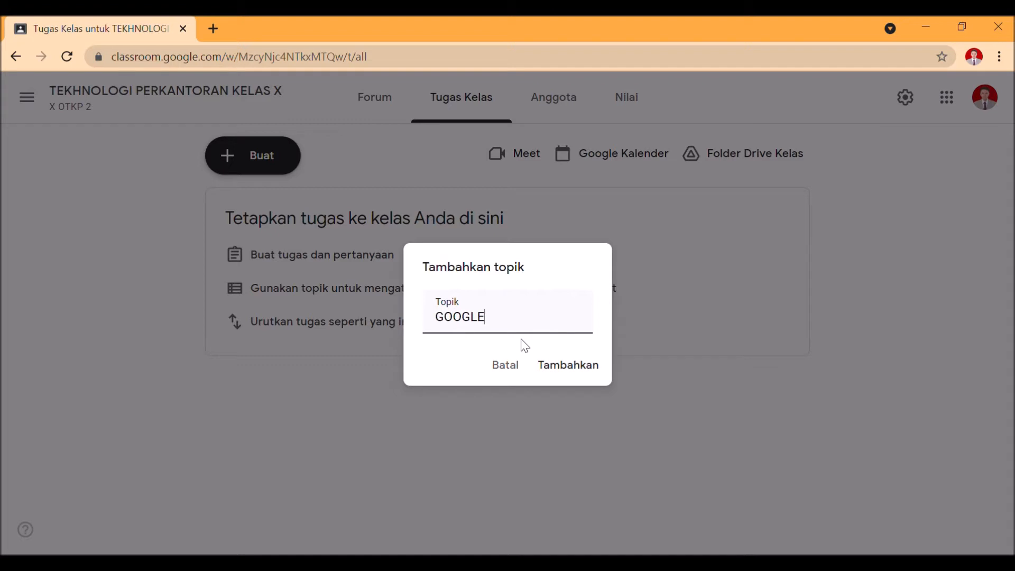
{"action": "type", "text": " DRIVE"}
{"action": "left_click", "coordinate": [553, 372]}
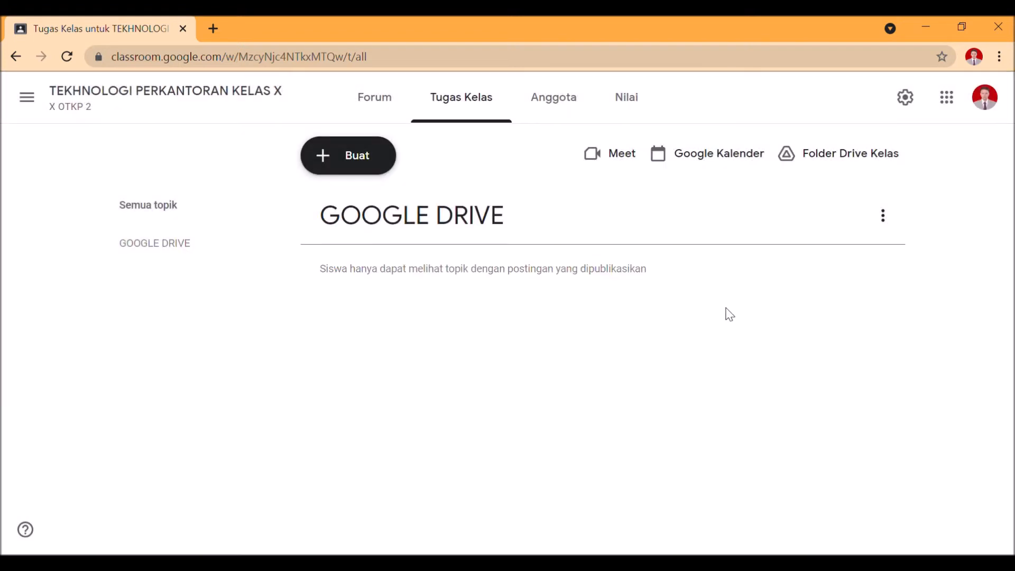
View the available options for the GOOGLE DRIVE topic, and close them without choosing one
{"action": "left_click", "coordinate": [886, 222]}
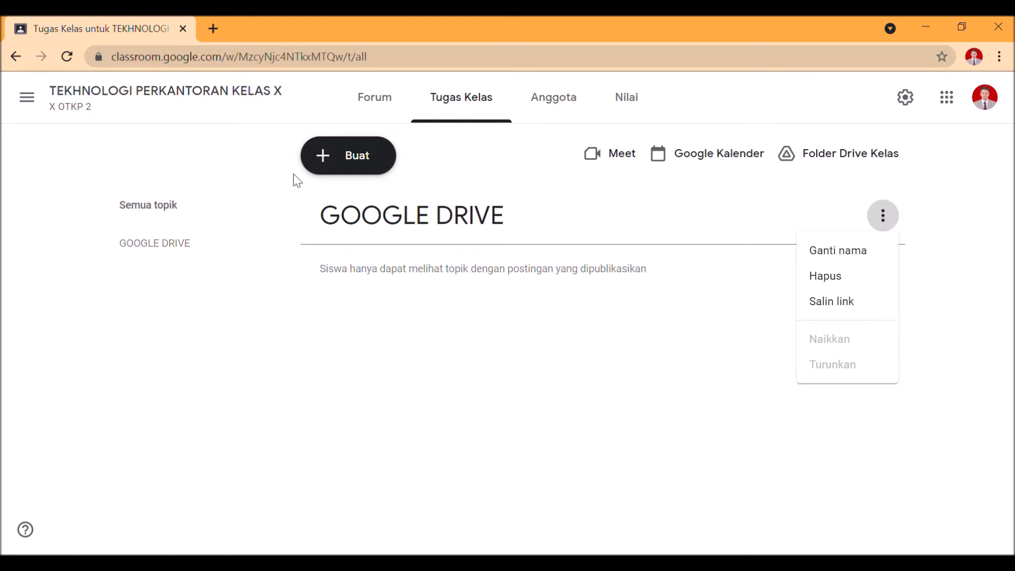
{"action": "left_click", "coordinate": [333, 172]}
Reuse the PENCAPAIAN PEMBELAJARAN material from the X OTKP 1 class of TEKHNOLOGI PERKANTORAN KELAS X, with new copies of all attachments
{"action": "left_click", "coordinate": [332, 172]}
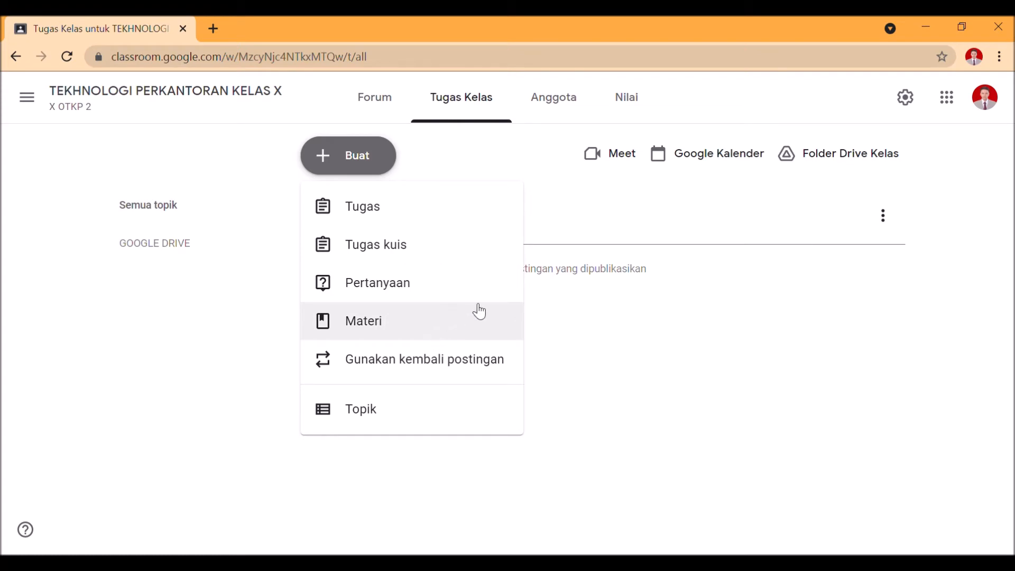
{"action": "left_click", "coordinate": [404, 378]}
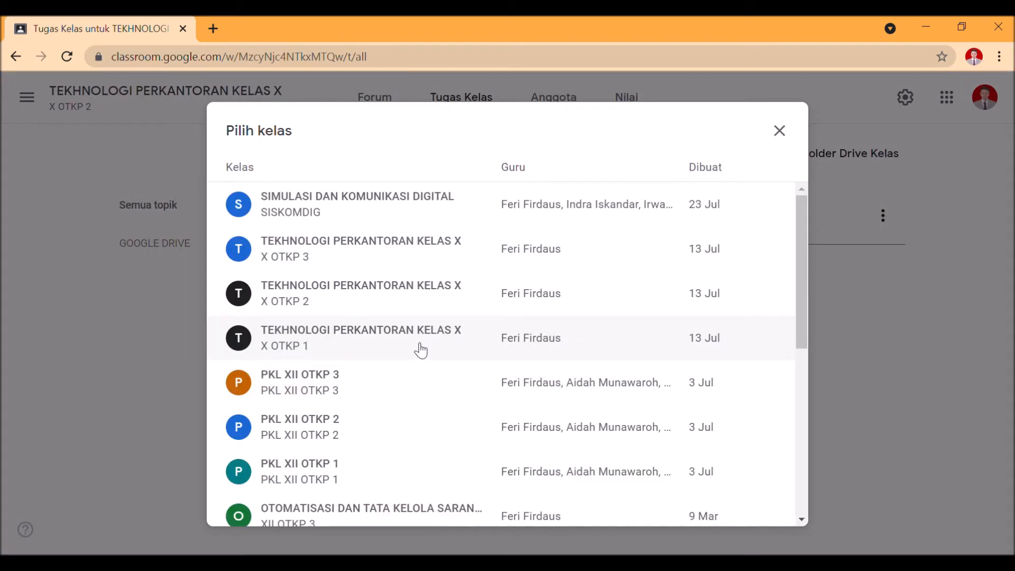
{"action": "scroll", "coordinate": [453, 272], "scroll_direction": "down", "scroll_amount": 5}
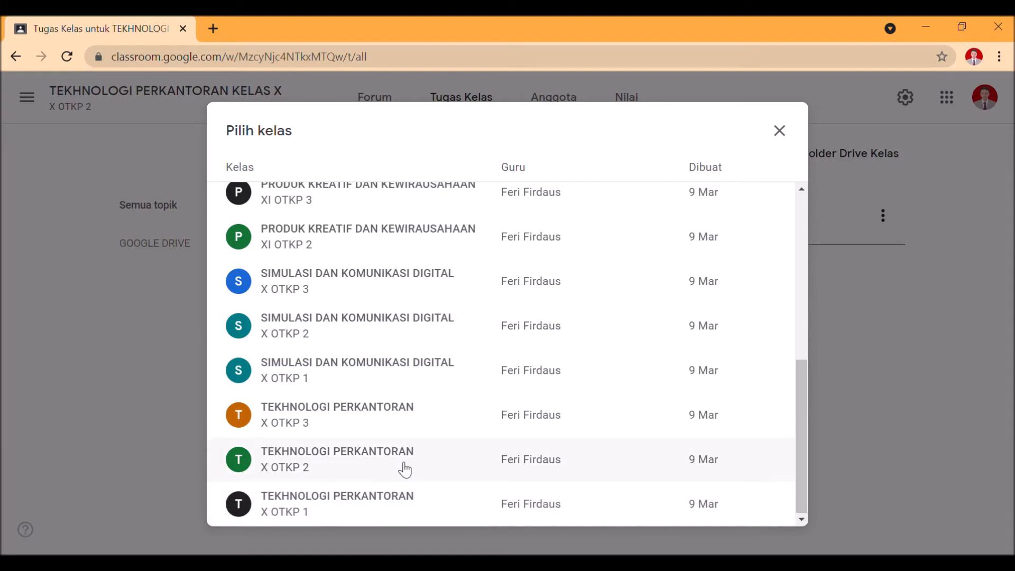
{"action": "scroll", "coordinate": [403, 459], "scroll_direction": "up", "scroll_amount": 3}
{"action": "scroll", "coordinate": [401, 456], "scroll_direction": "up", "scroll_amount": 3}
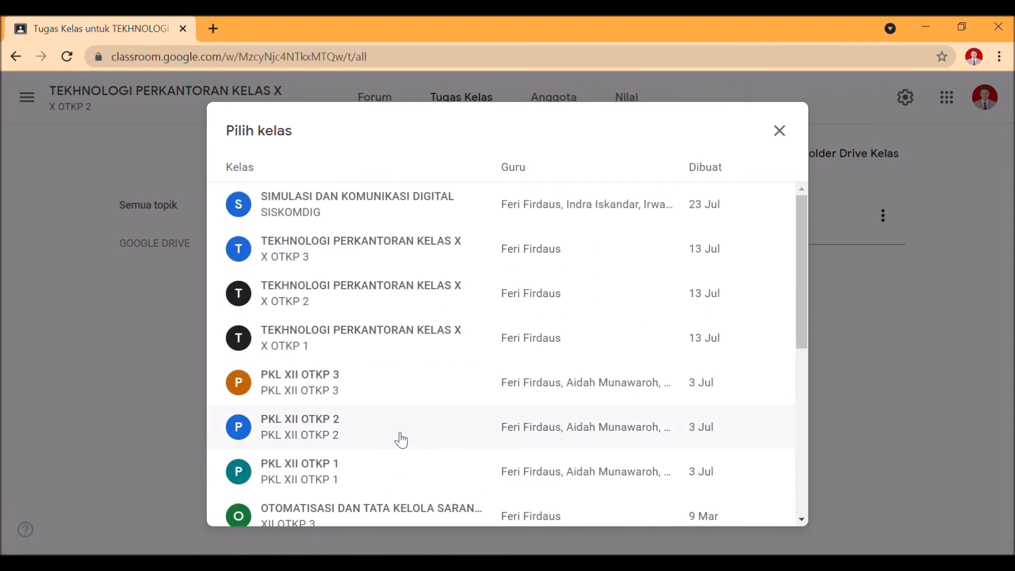
{"action": "left_click", "coordinate": [431, 354]}
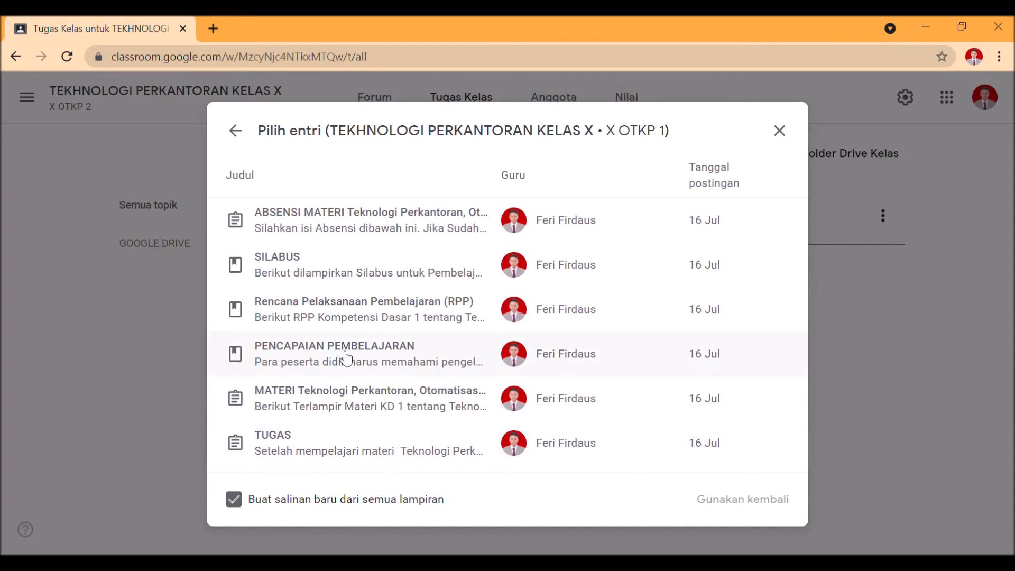
{"action": "left_click", "coordinate": [380, 316]}
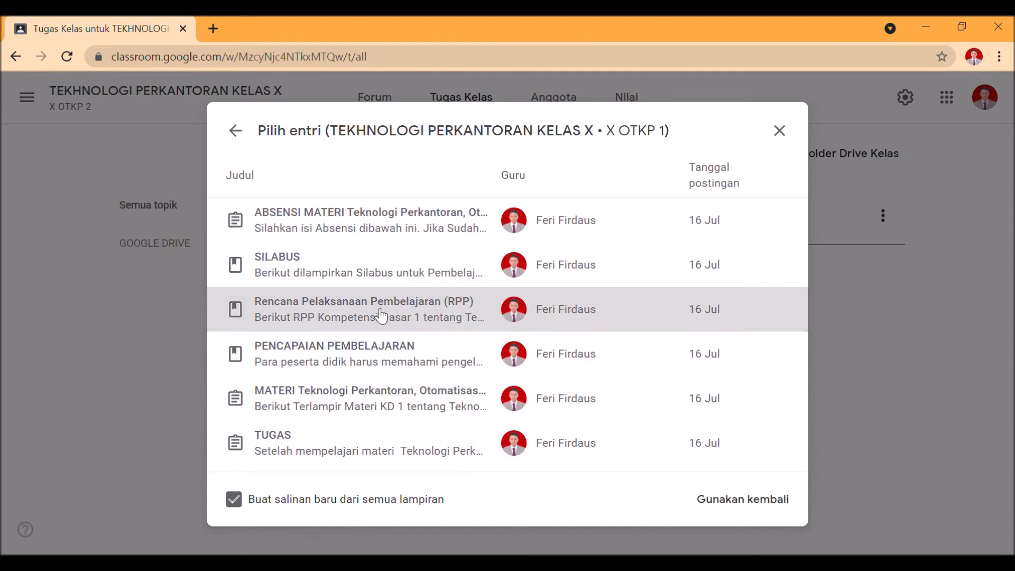
{"action": "left_click", "coordinate": [436, 361]}
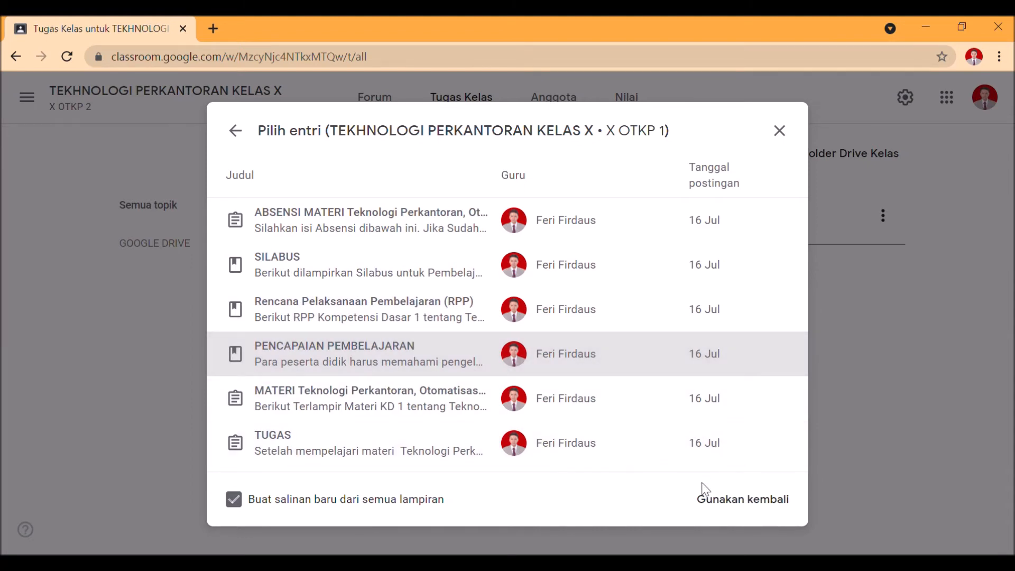
{"action": "left_click", "coordinate": [713, 508]}
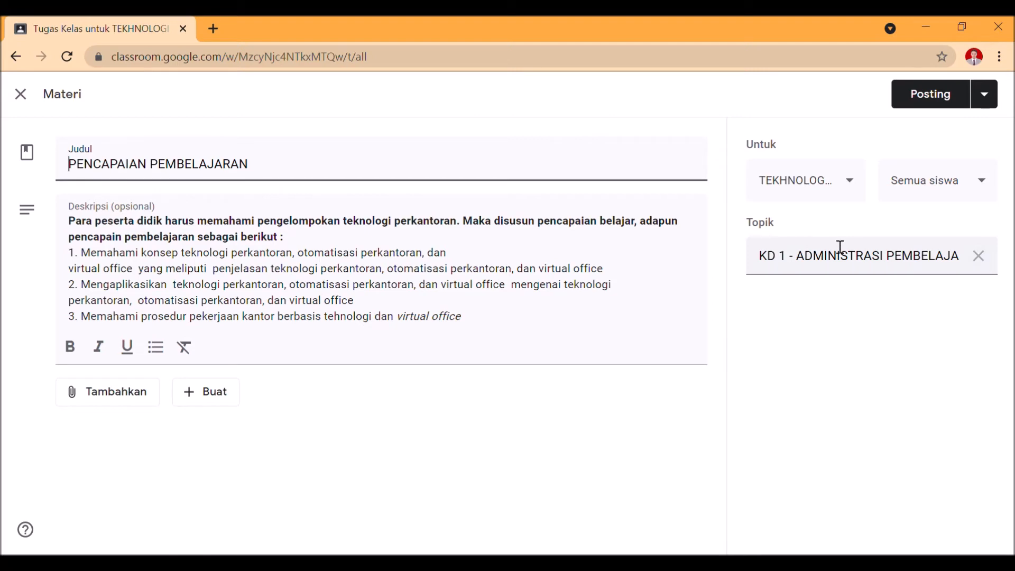
Set the reused material's topic to GOOGLE DRIVE, and view its posting, scheduling and draft options without choosing one
{"action": "left_click", "coordinate": [978, 255]}
{"action": "left_click", "coordinate": [928, 269]}
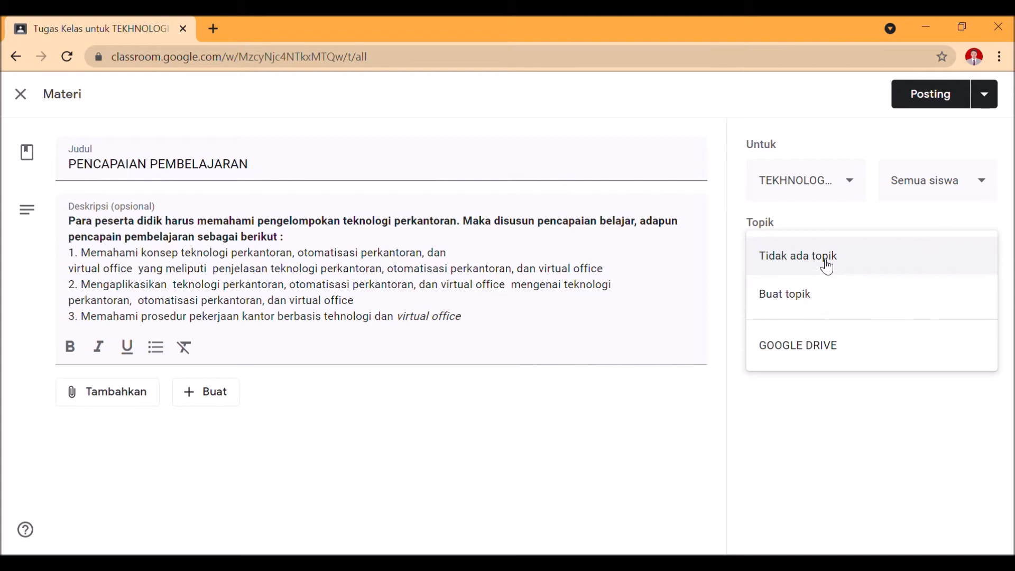
{"action": "left_click", "coordinate": [797, 350]}
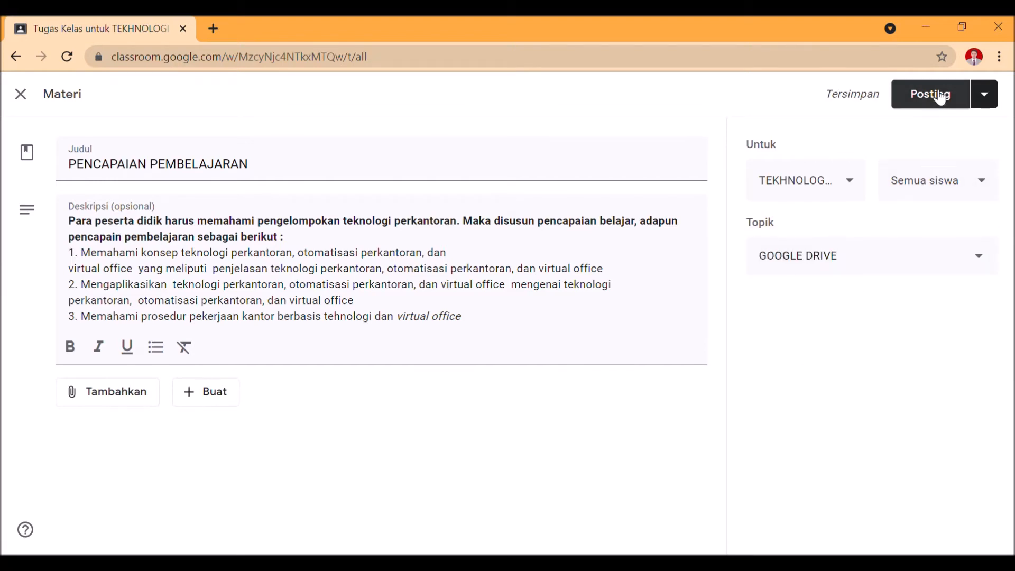
{"action": "left_click", "coordinate": [981, 93]}
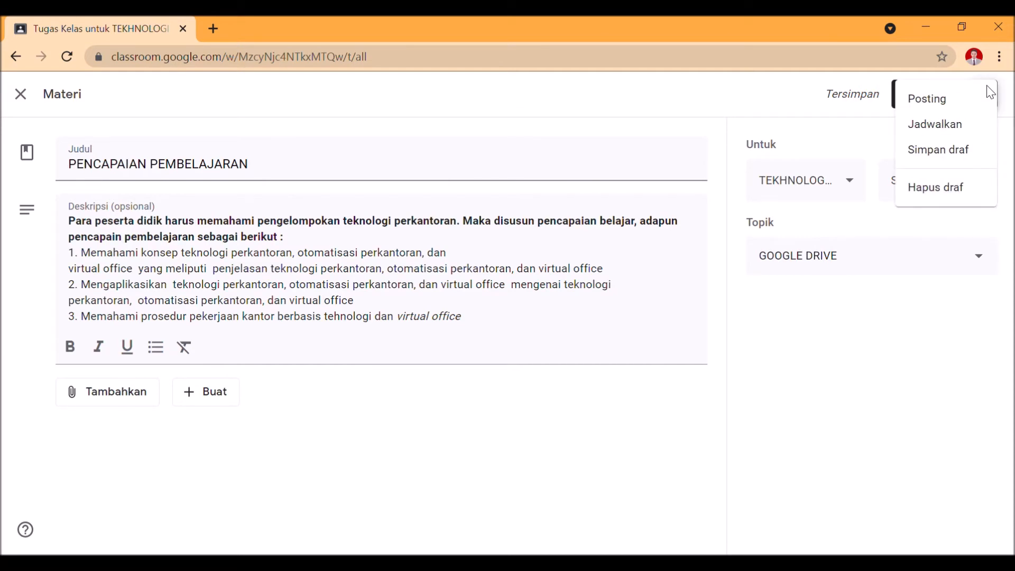
{"action": "double_click", "coordinate": [822, 153]}
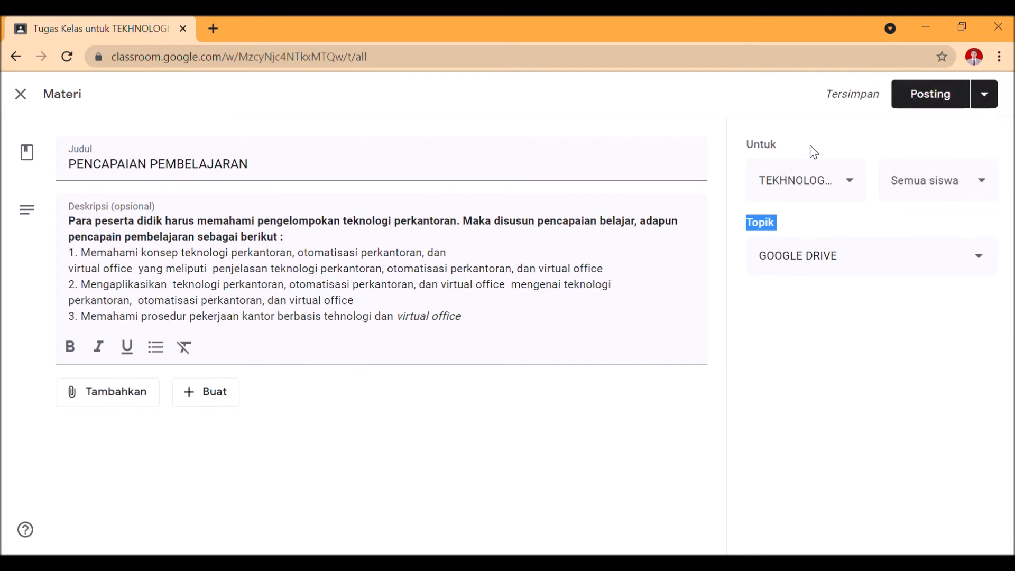
{"action": "left_click_drag", "start_coordinate": [822, 125], "coordinate": [735, 95]}
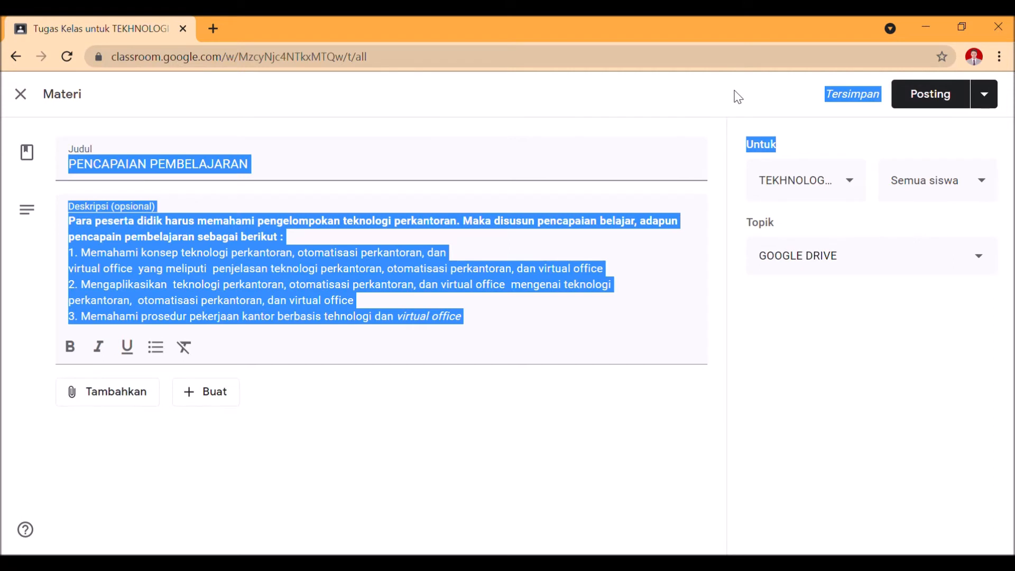
{"action": "left_click", "coordinate": [862, 131]}
{"action": "left_click_drag", "start_coordinate": [871, 126], "coordinate": [798, 97]}
{"action": "left_click", "coordinate": [863, 395]}
Schedule the PENCAPAIAN PEMBELAJARAN material for 26 Jul 2021 at 08.00
{"action": "left_click", "coordinate": [984, 94]}
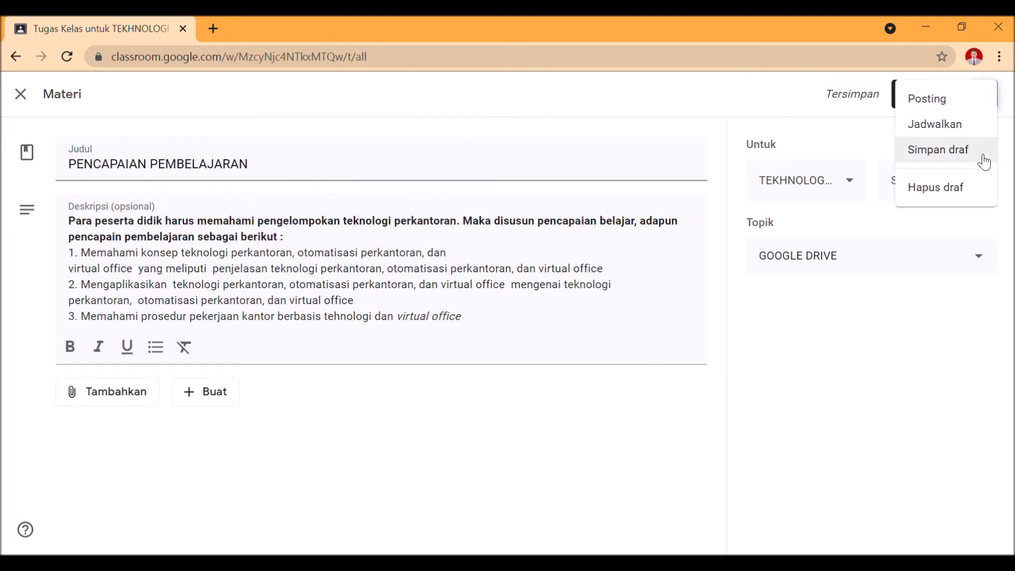
{"action": "left_click", "coordinate": [996, 126]}
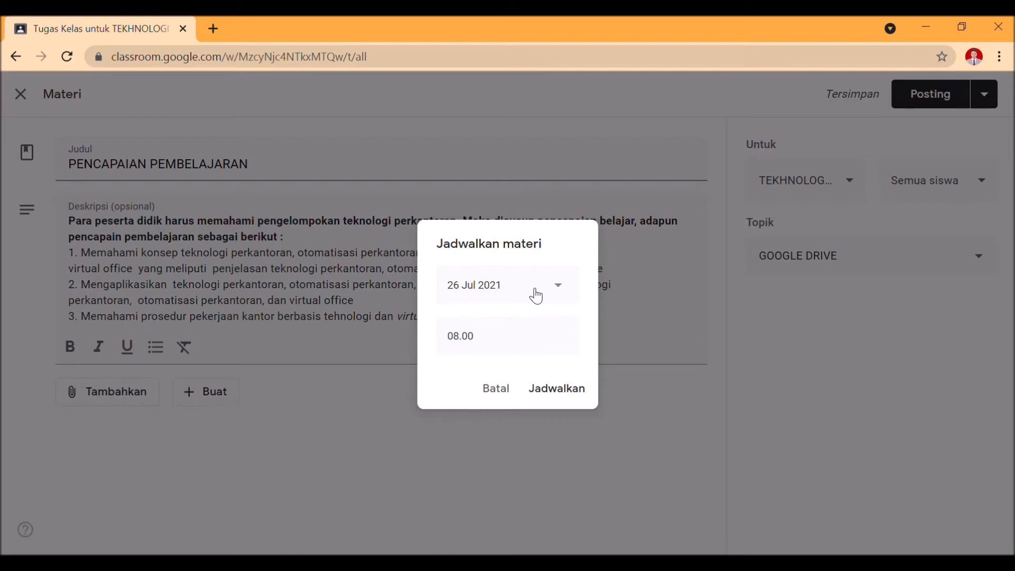
{"action": "left_click", "coordinate": [535, 296]}
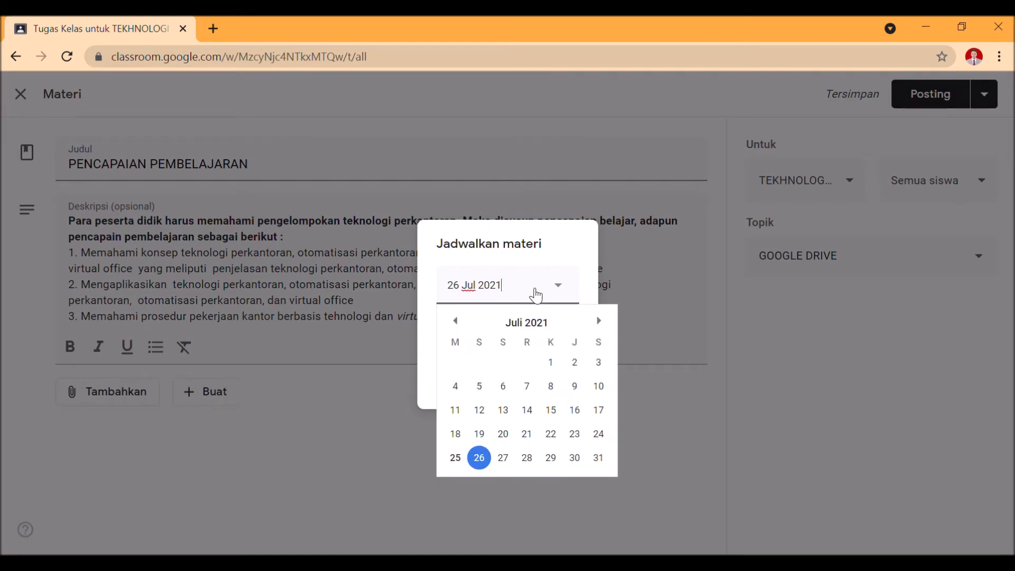
{"action": "left_click", "coordinate": [479, 458]}
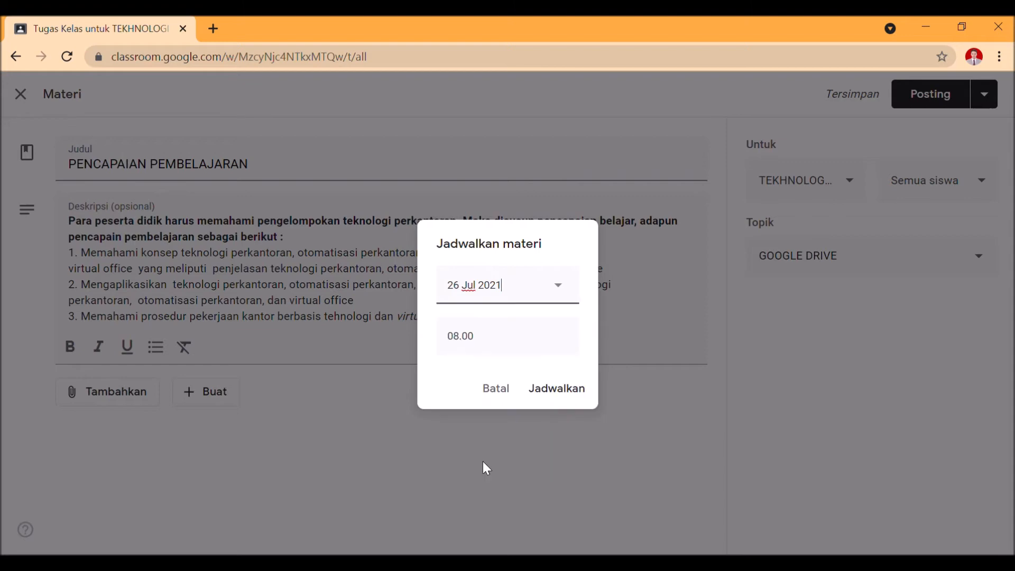
{"action": "left_click", "coordinate": [562, 389]}
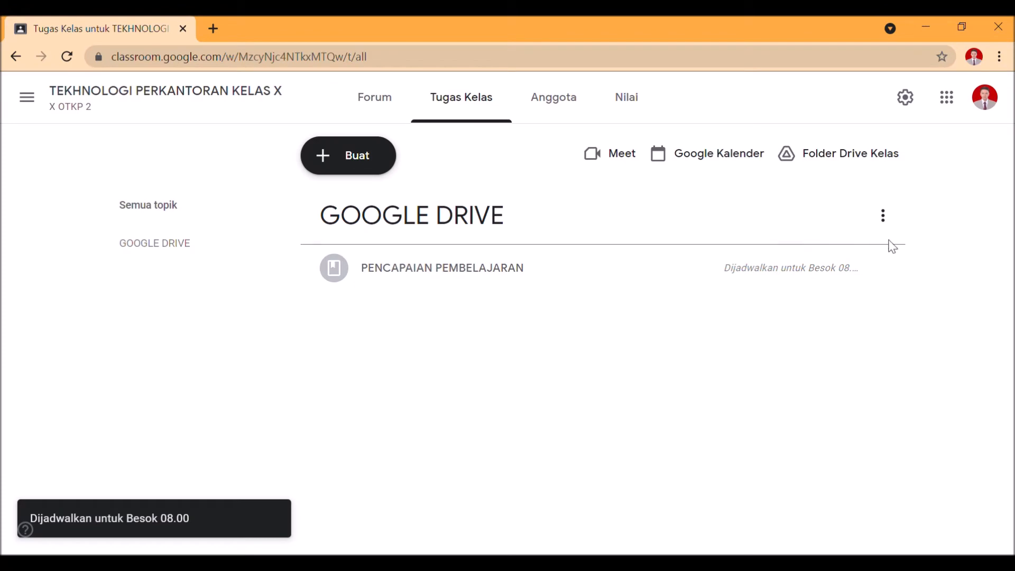
Open the scheduled PENCAPAIAN PEMBELAJARAN material for editing, view its class and student recipient options, and close it without changes
{"action": "left_click", "coordinate": [895, 279]}
{"action": "left_click", "coordinate": [877, 307]}
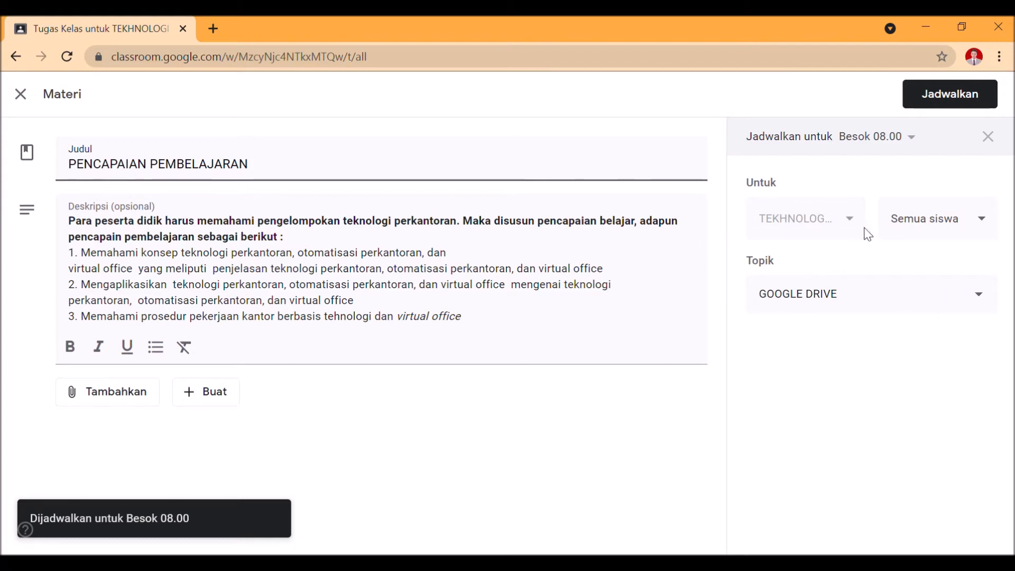
{"action": "left_click", "coordinate": [839, 219]}
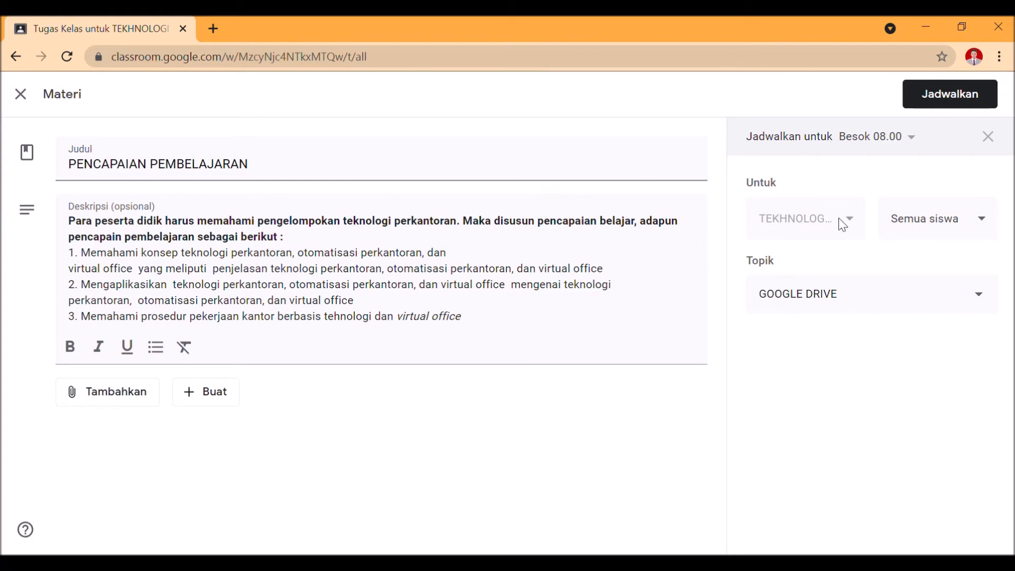
{"action": "left_click", "coordinate": [934, 218]}
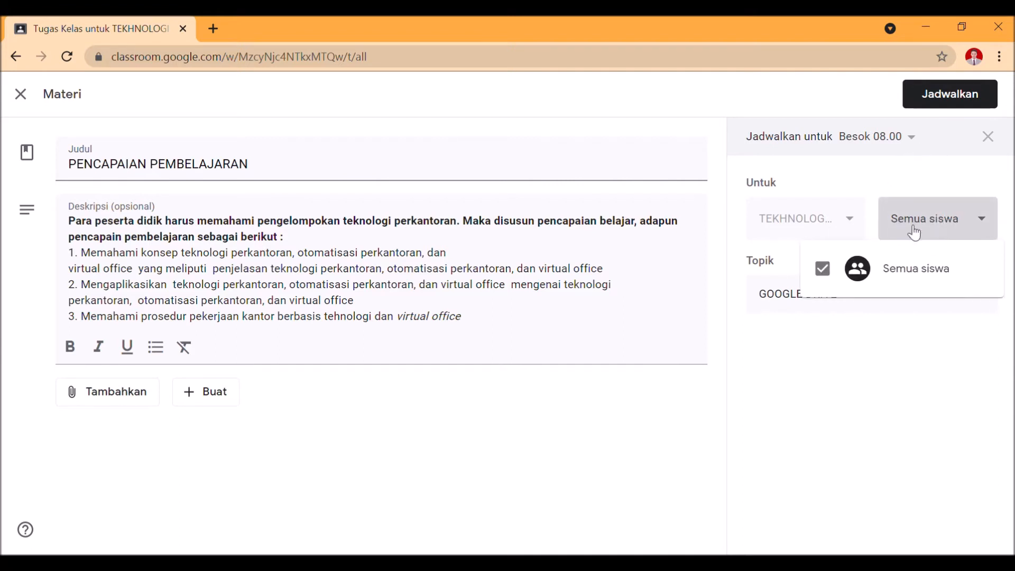
{"action": "left_click", "coordinate": [819, 389]}
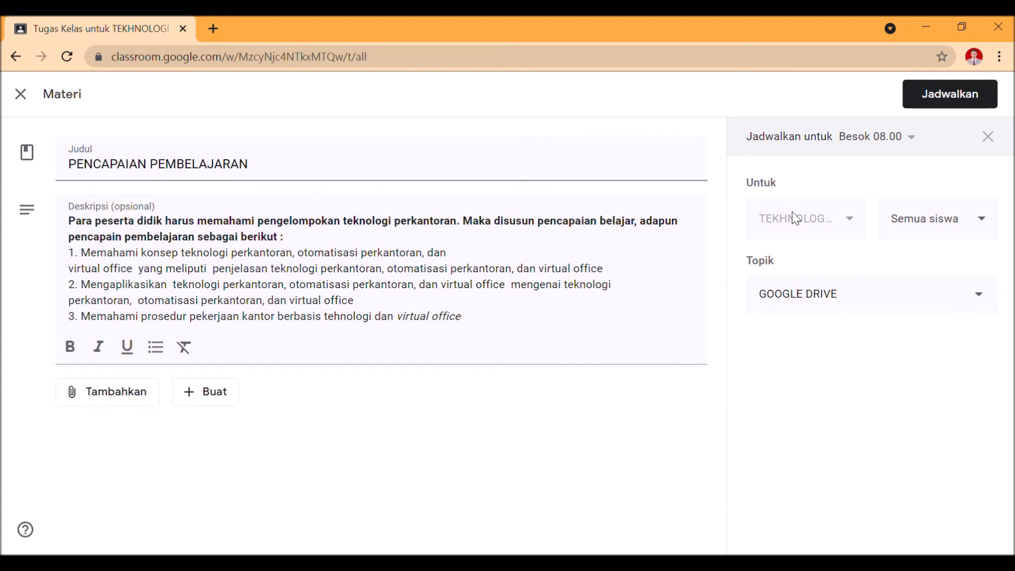
{"action": "left_click", "coordinate": [21, 94]}
Reuse the Rencana Pelaksanaan Pembelajaran (RPP) material from the X OTKP 1 class, with new copies of all attachments
{"action": "left_click", "coordinate": [356, 169]}
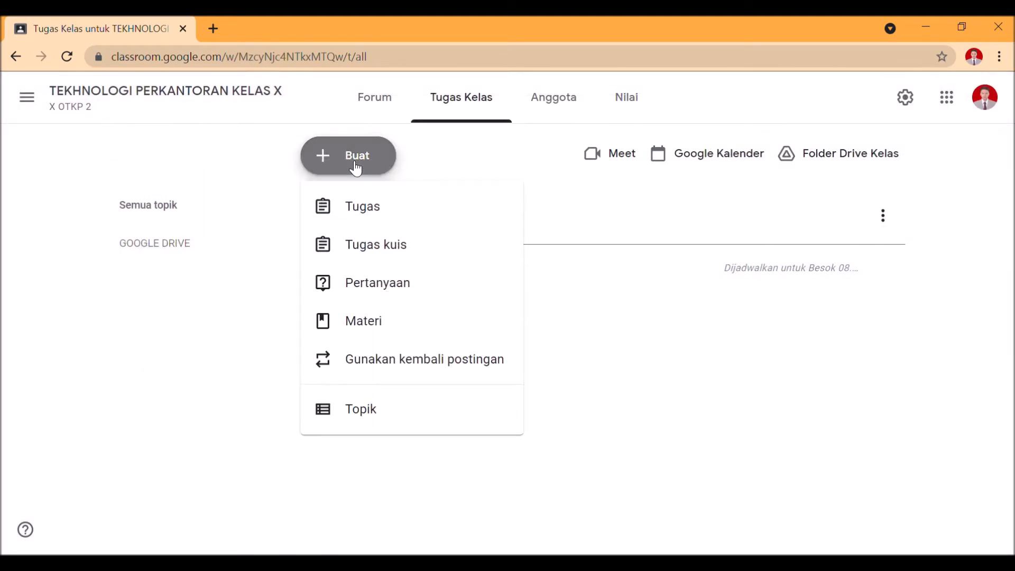
{"action": "left_click", "coordinate": [404, 375]}
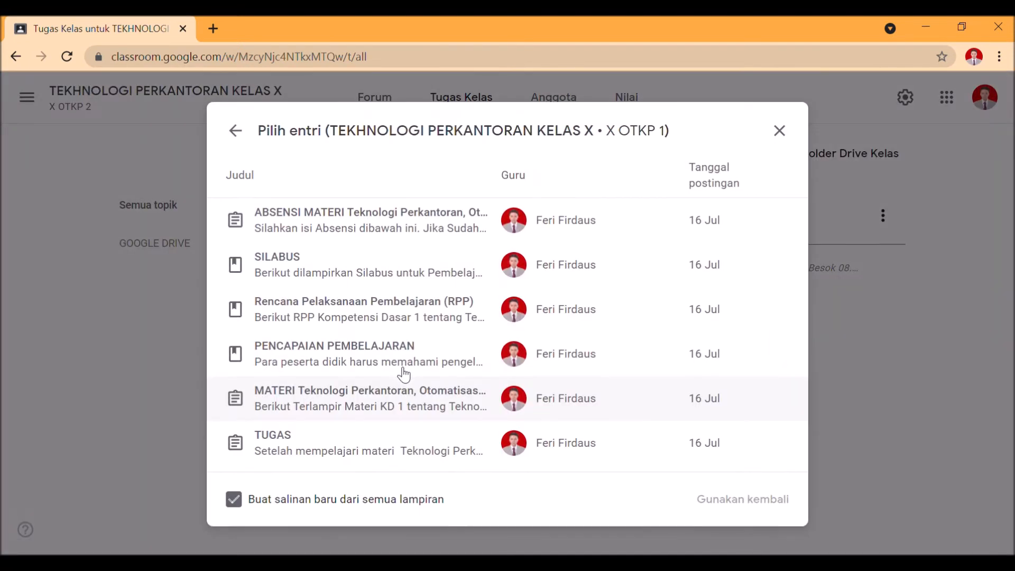
{"action": "left_click", "coordinate": [421, 331]}
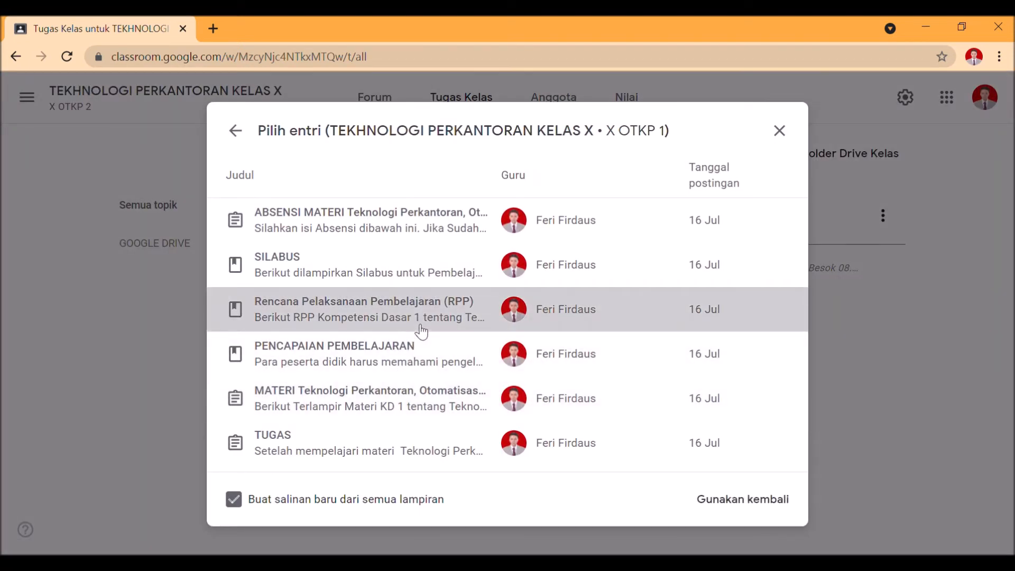
{"action": "left_click", "coordinate": [723, 510]}
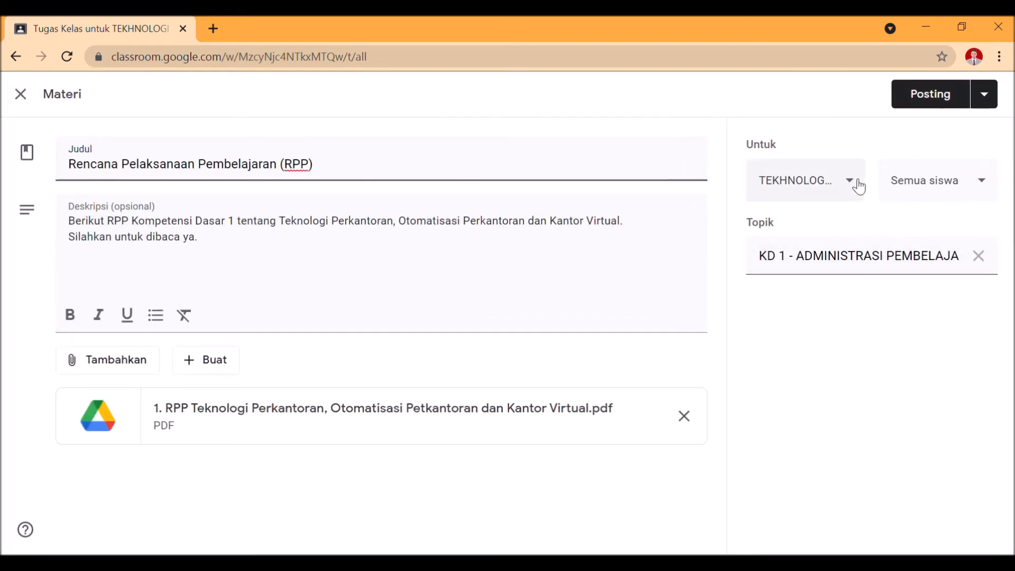
Try adding the SISKOMDIG, X OTKP 3 and X OTKP 1 classes as recipients of the RPP material, and deselect them again
{"action": "left_click", "coordinate": [857, 186]}
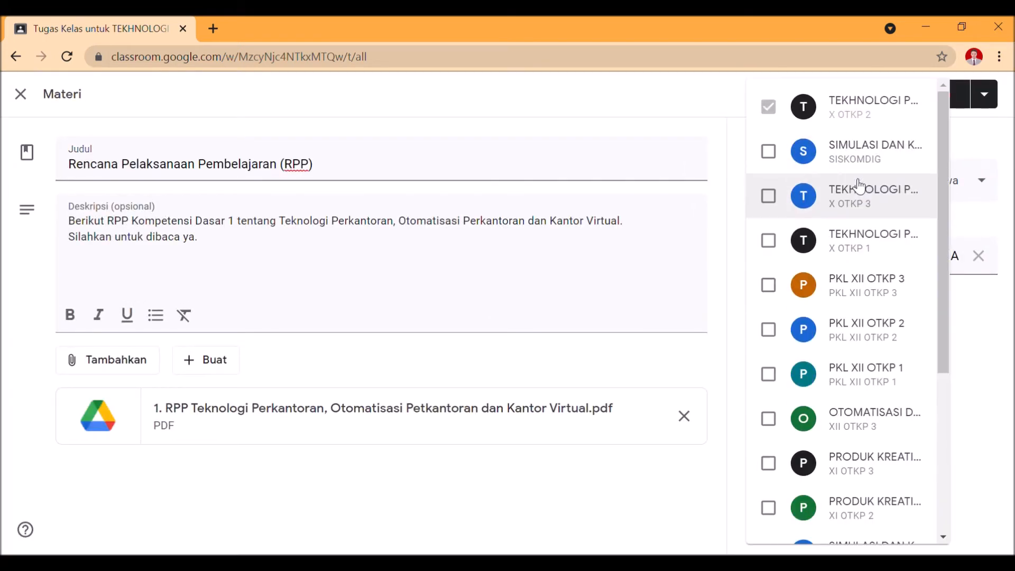
{"action": "left_click", "coordinate": [773, 156]}
{"action": "left_click", "coordinate": [783, 198]}
{"action": "left_click", "coordinate": [775, 241]}
{"action": "left_click", "coordinate": [783, 155]}
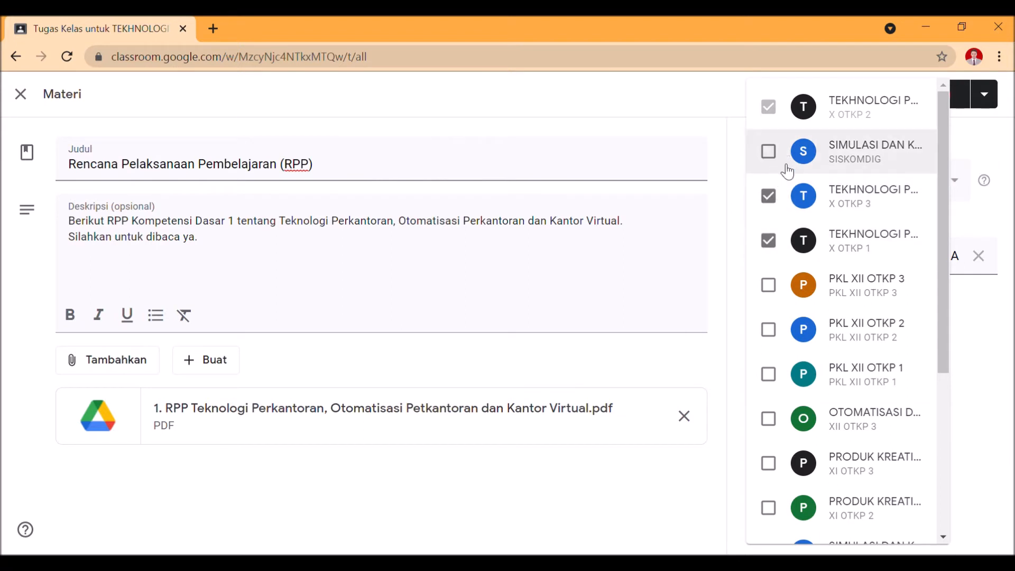
{"action": "left_click", "coordinate": [781, 199]}
{"action": "left_click", "coordinate": [779, 241]}
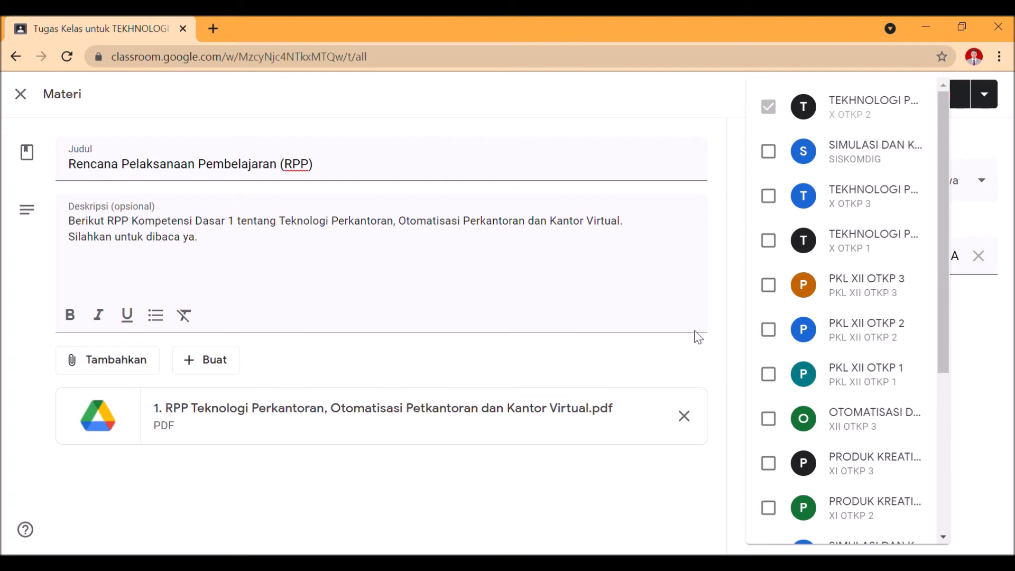
{"action": "left_click", "coordinate": [626, 500]}
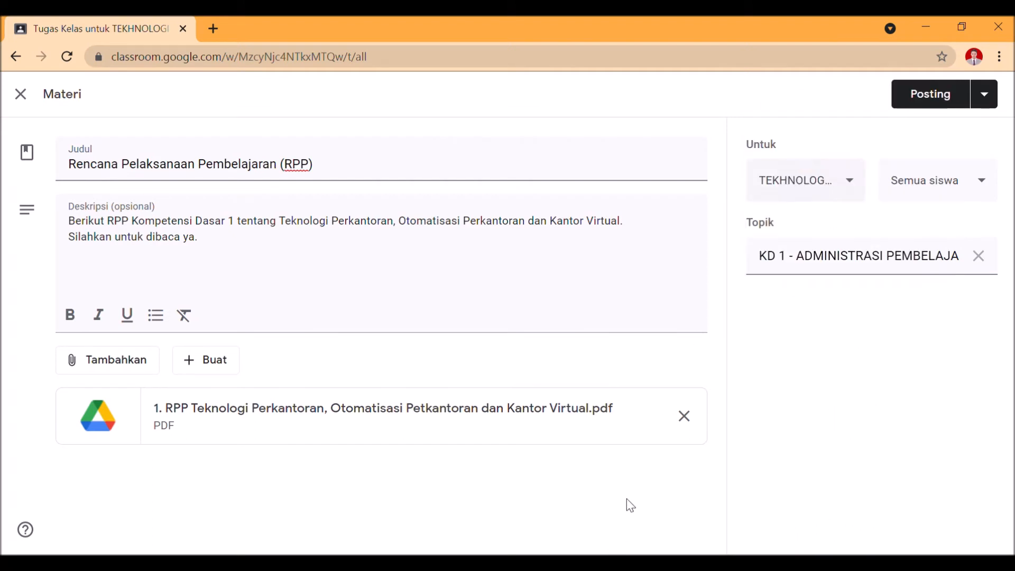
View the student recipient options of the RPP material, and change its topic to GOOGLE DRIVE
{"action": "left_click", "coordinate": [926, 194]}
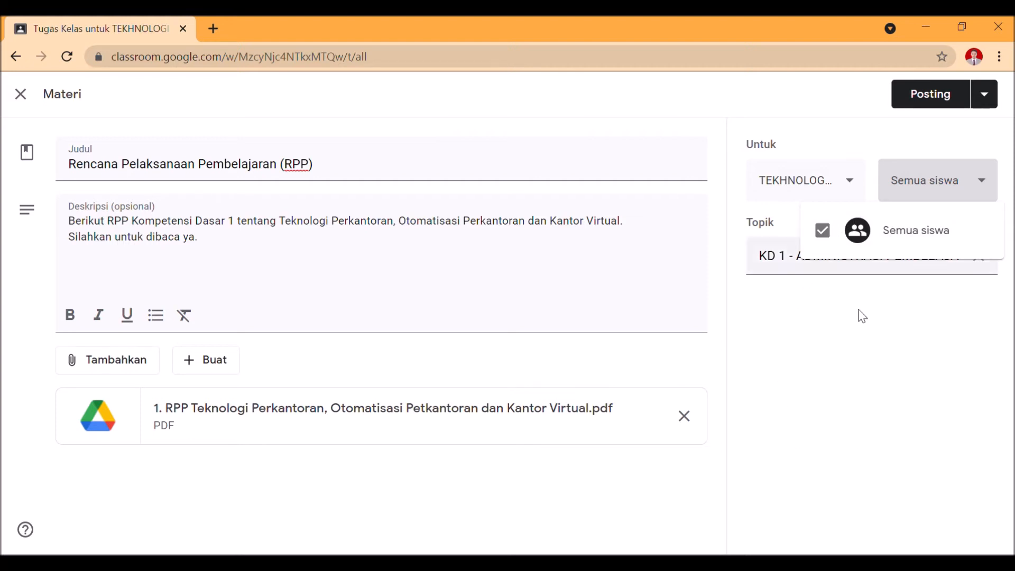
{"action": "left_click", "coordinate": [869, 337]}
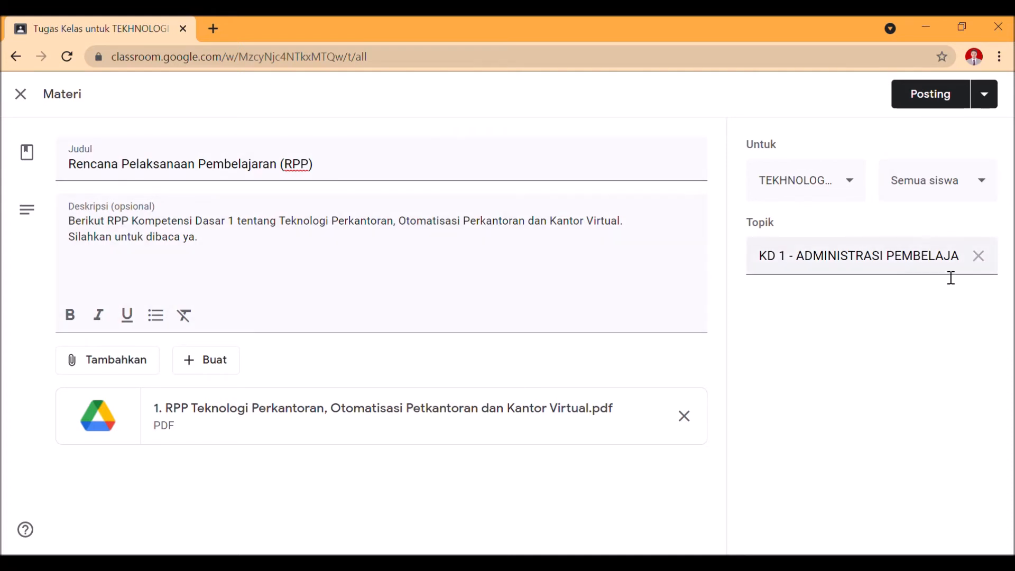
{"action": "left_click", "coordinate": [978, 256]}
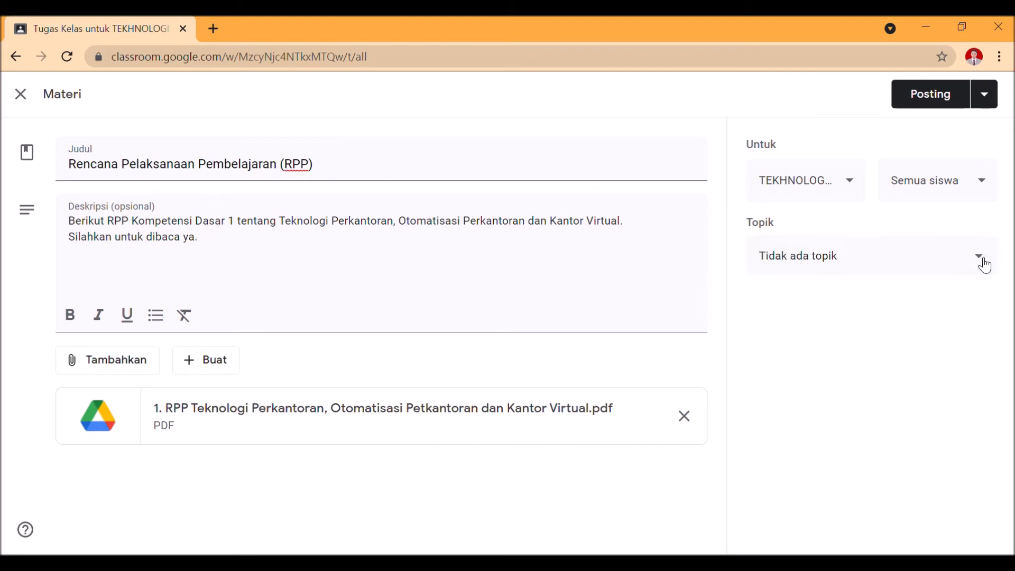
{"action": "left_click", "coordinate": [914, 264]}
{"action": "left_click", "coordinate": [867, 352]}
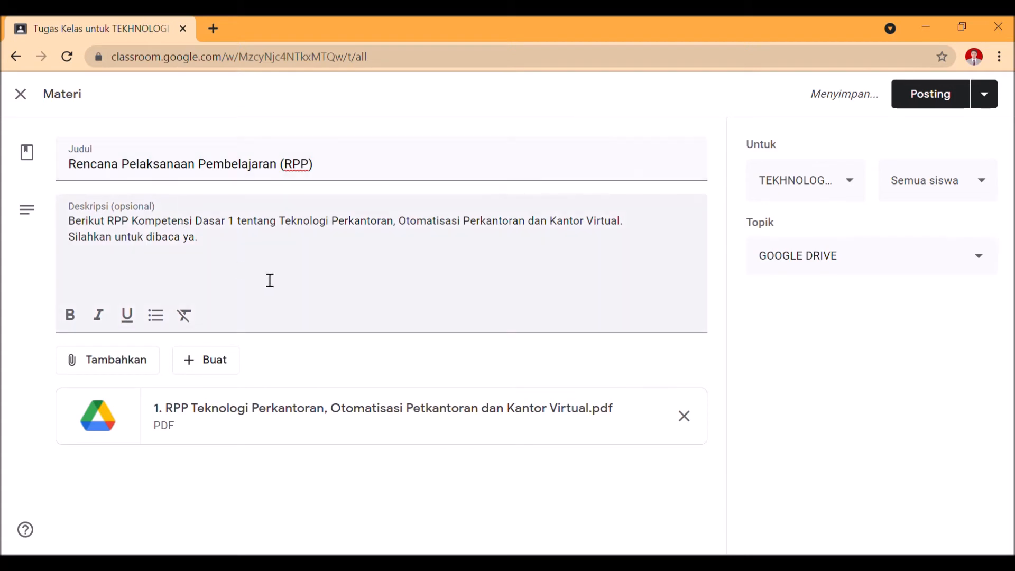
View the attachment sources and new file types available for the RPP material without choosing any
{"action": "left_click", "coordinate": [332, 242]}
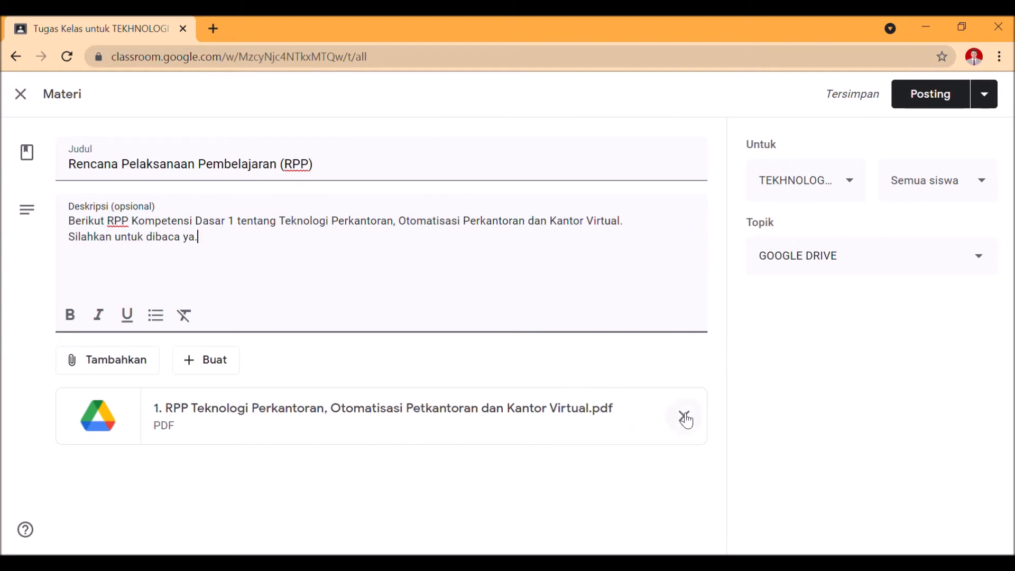
{"action": "left_click", "coordinate": [135, 368]}
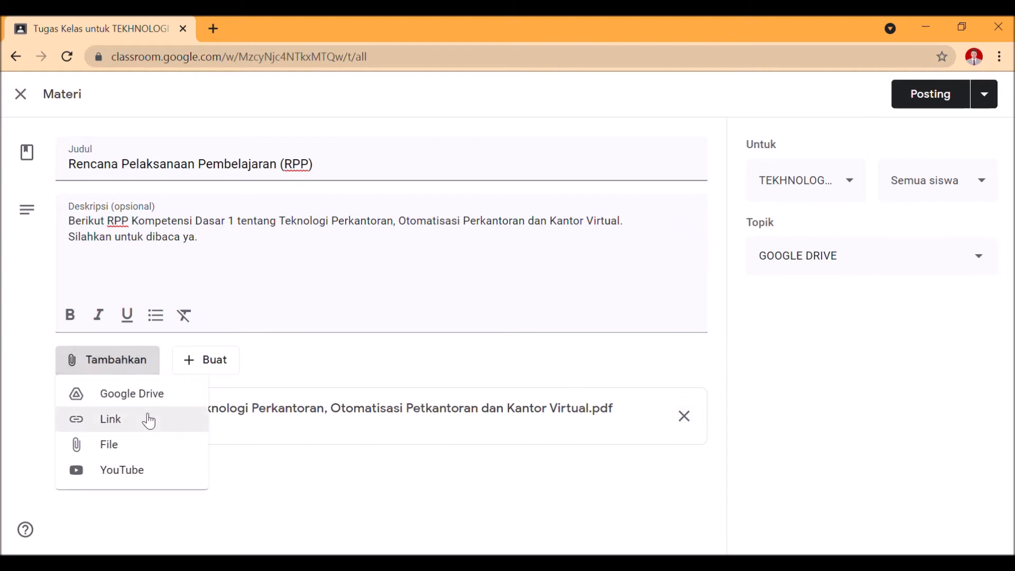
{"action": "left_click", "coordinate": [197, 370]}
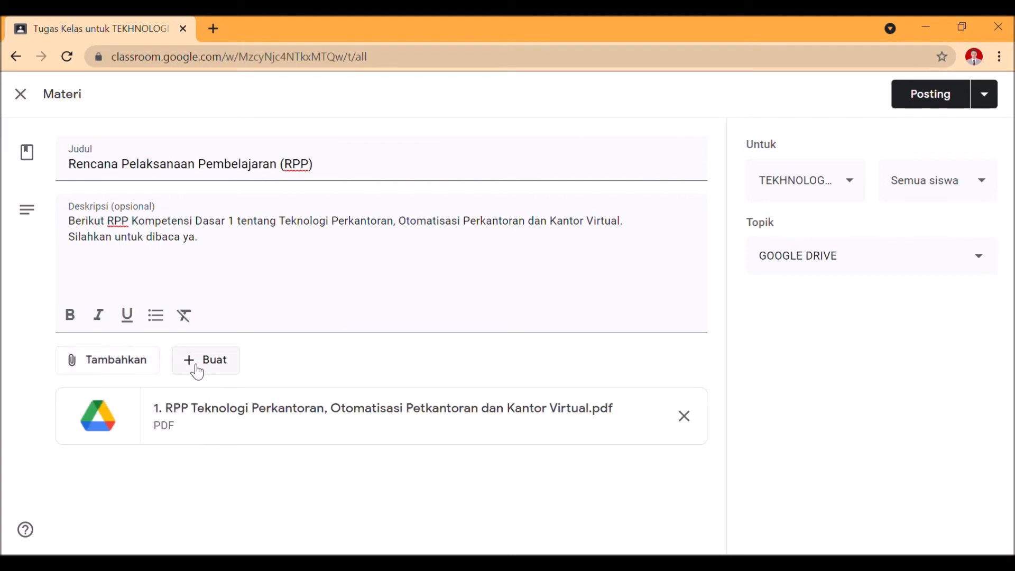
{"action": "left_click", "coordinate": [197, 370]}
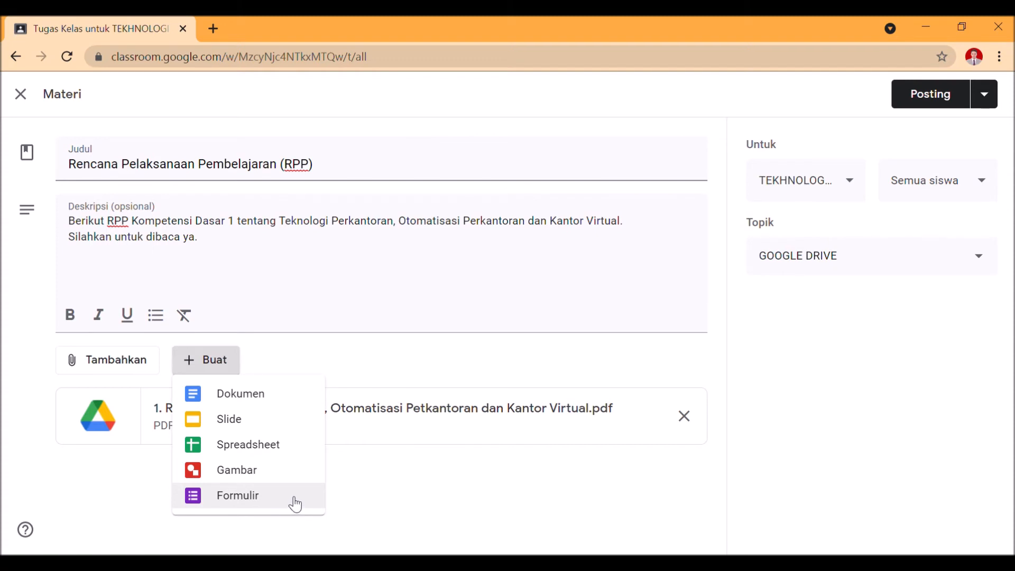
{"action": "left_click", "coordinate": [522, 491]}
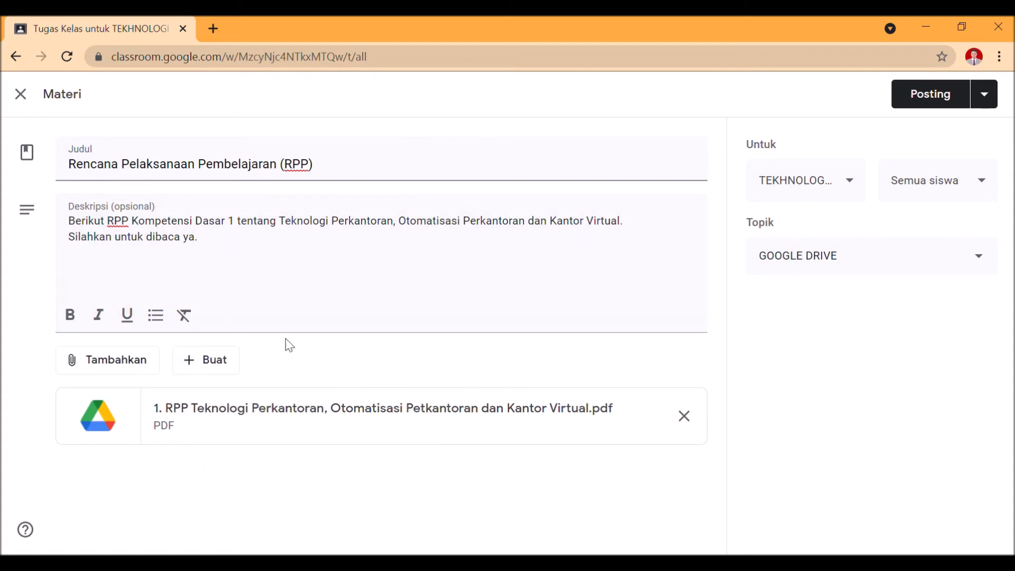
Schedule the Rencana Pelaksanaan Pembelajaran (RPP) material for 26 Jul 2021 at 08.00
{"action": "left_click", "coordinate": [984, 95]}
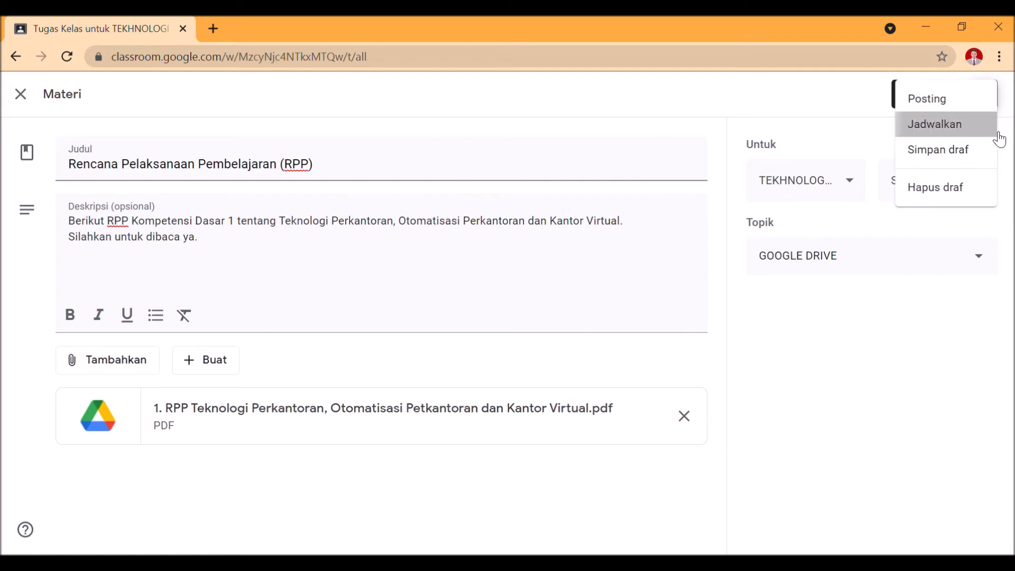
{"action": "left_click", "coordinate": [998, 126]}
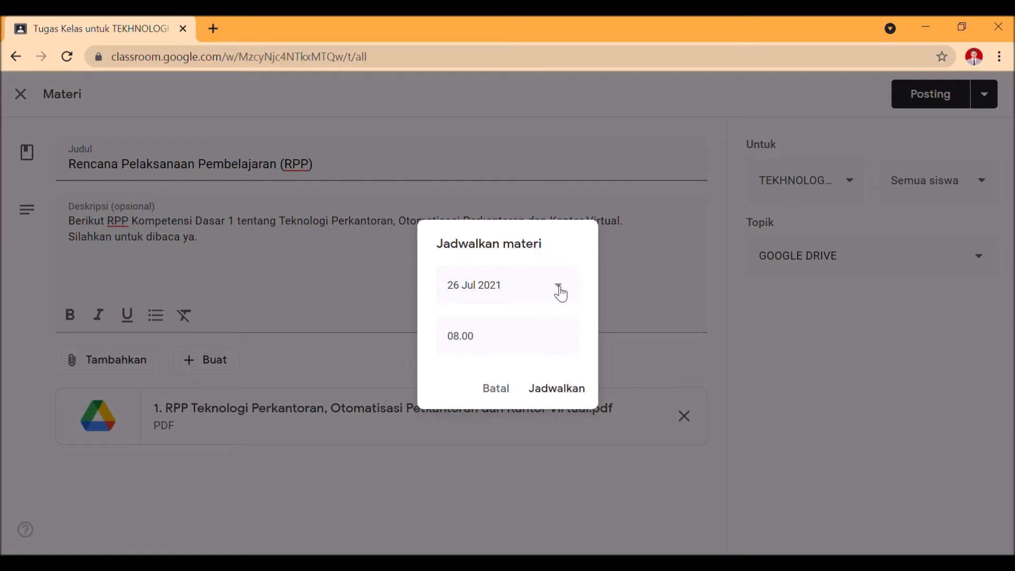
{"action": "left_click", "coordinate": [560, 394]}
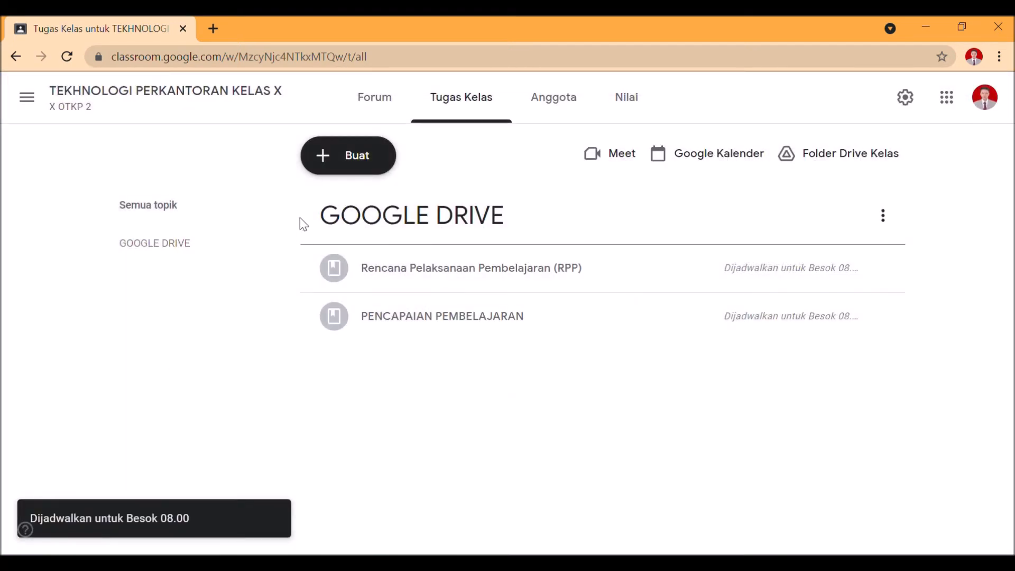
Reuse the SILABUS material from the X OTKP 1 class as a new material post with copied attachments
{"action": "left_click", "coordinate": [356, 158]}
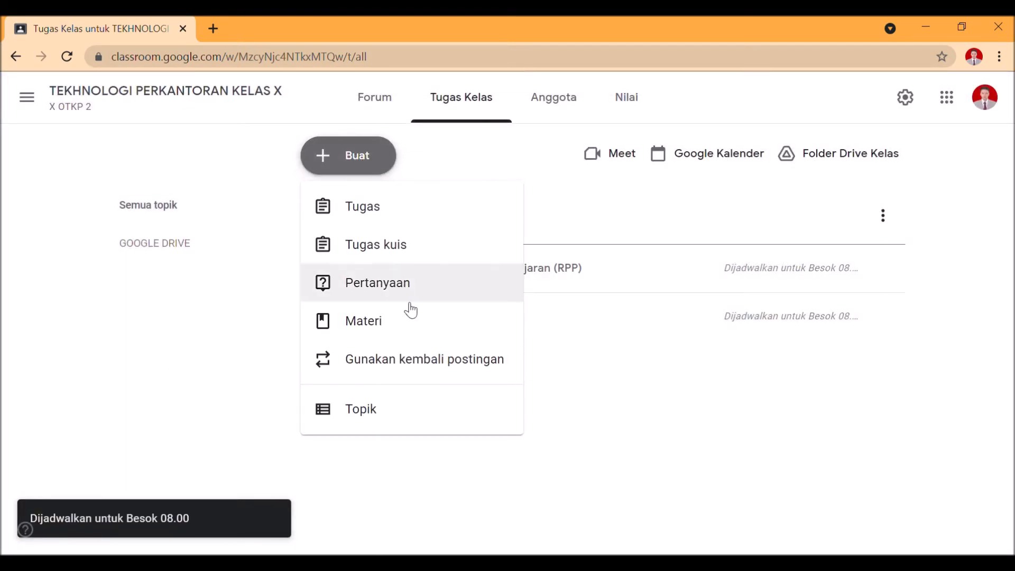
{"action": "left_click", "coordinate": [419, 361]}
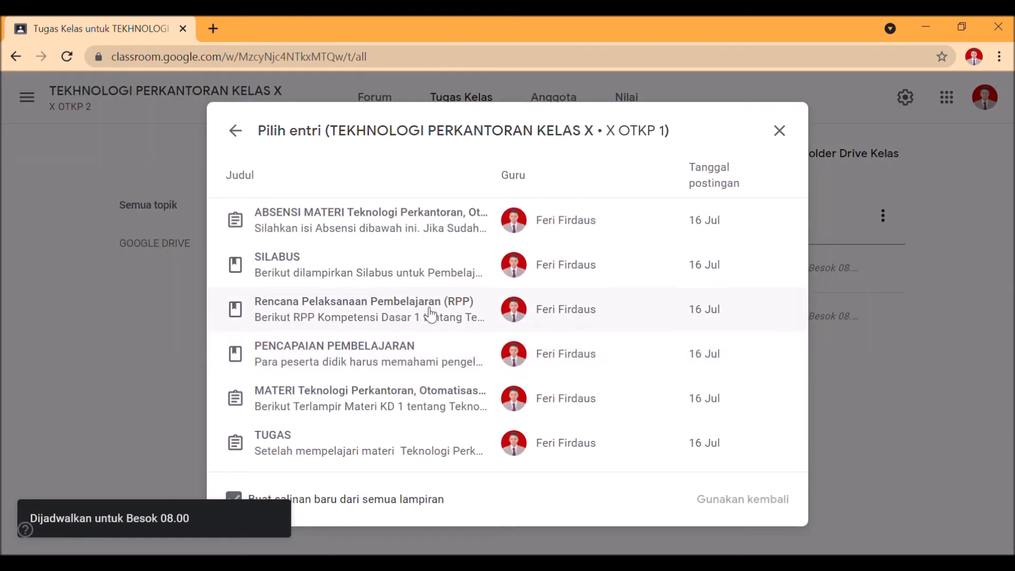
{"action": "left_click", "coordinate": [442, 269]}
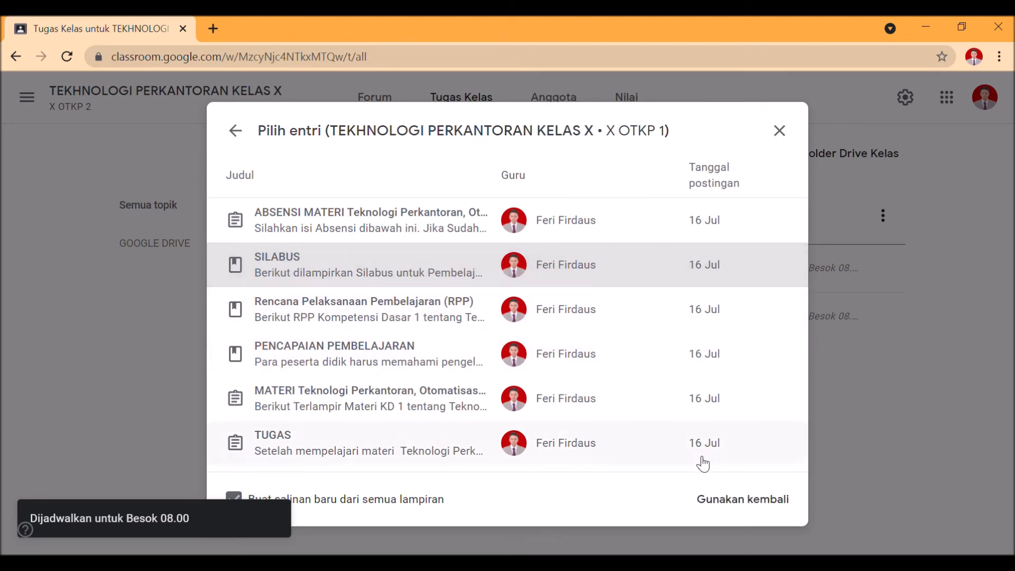
{"action": "left_click", "coordinate": [754, 497]}
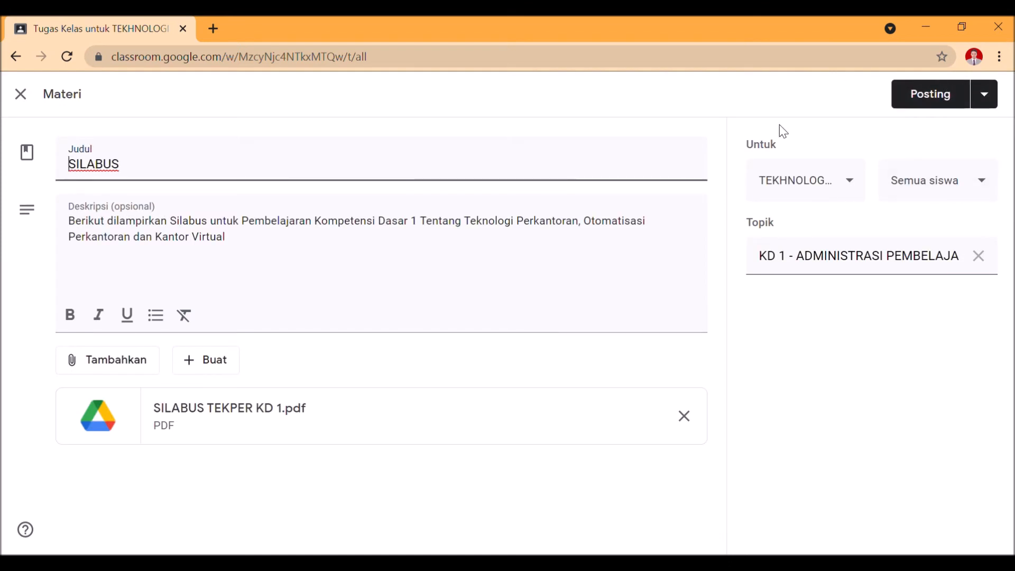
Change the SILABUS material's topic to GOOGLE DRIVE and post it immediately to all students
{"action": "left_click", "coordinate": [983, 94]}
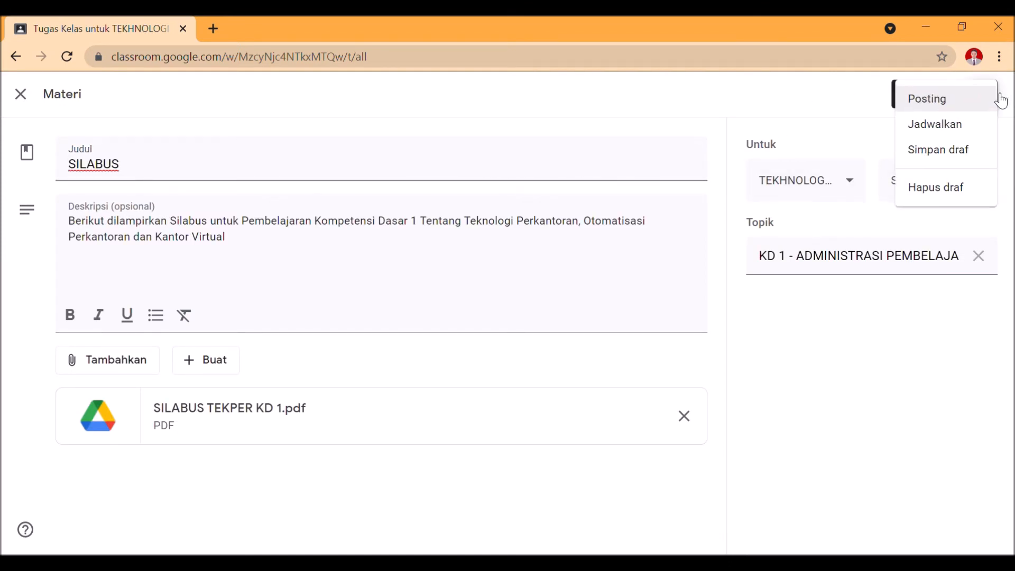
{"action": "left_click", "coordinate": [872, 317]}
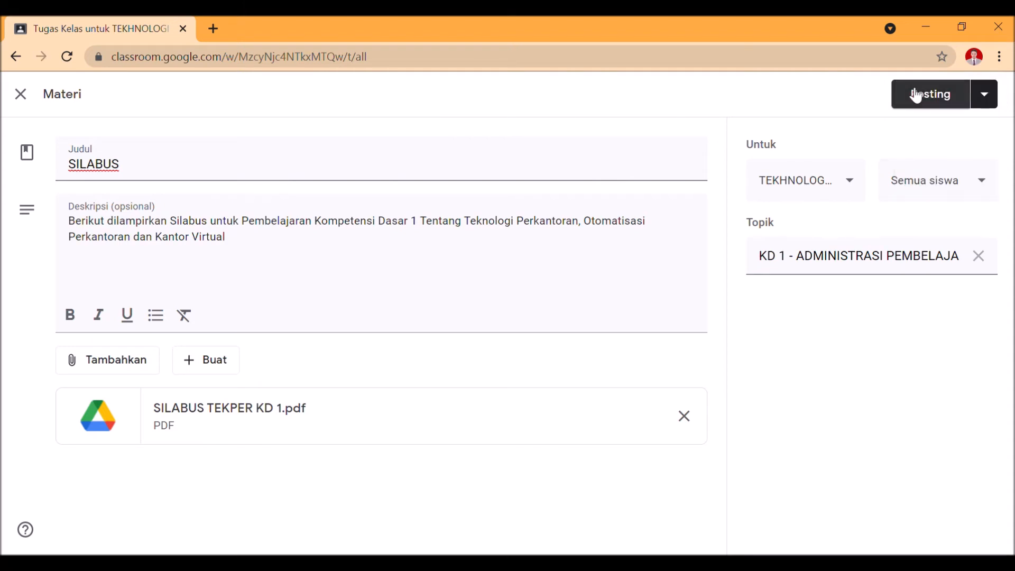
{"action": "left_click", "coordinate": [979, 256]}
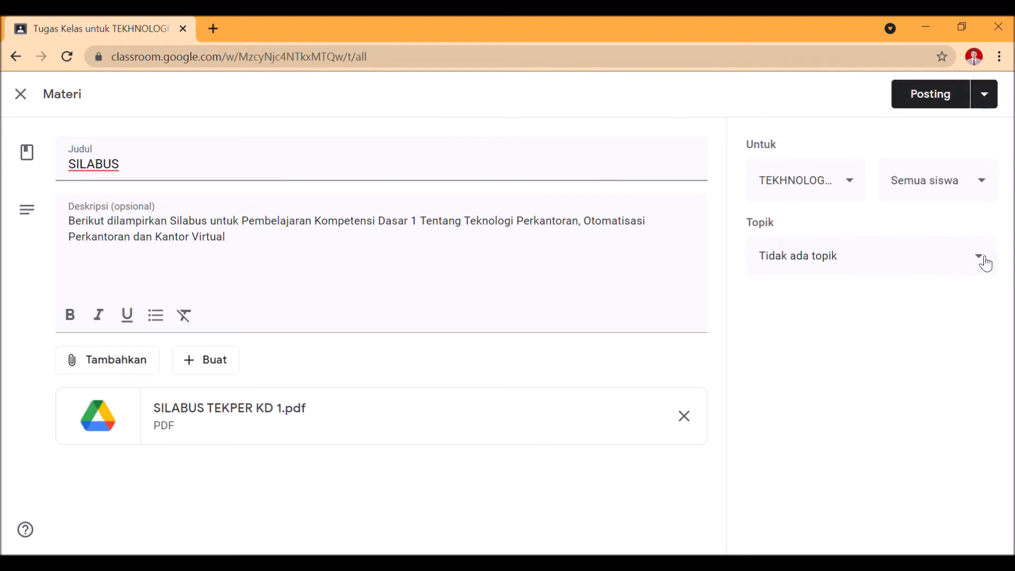
{"action": "left_click", "coordinate": [942, 272]}
{"action": "left_click", "coordinate": [893, 347]}
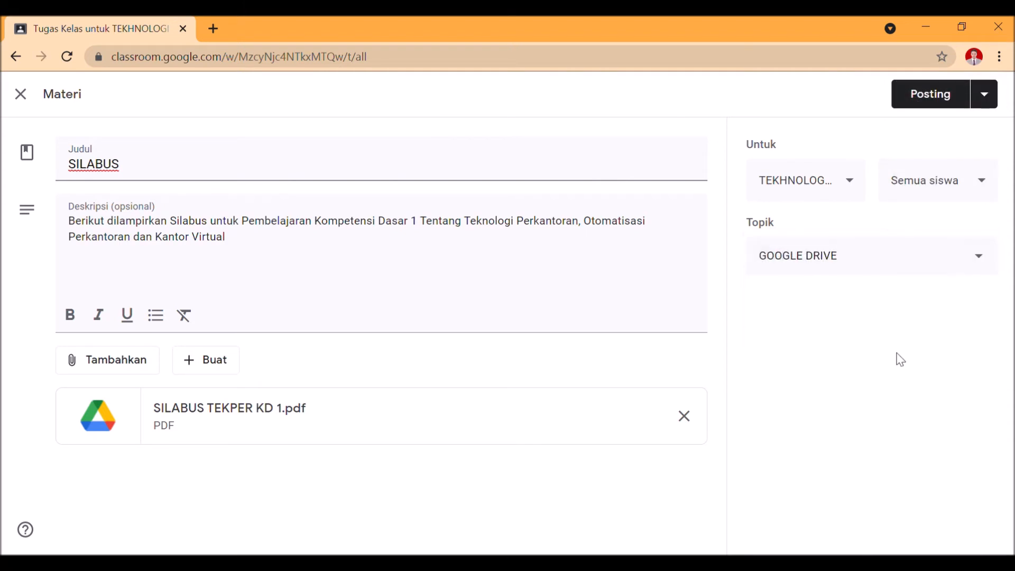
{"action": "left_click", "coordinate": [930, 93]}
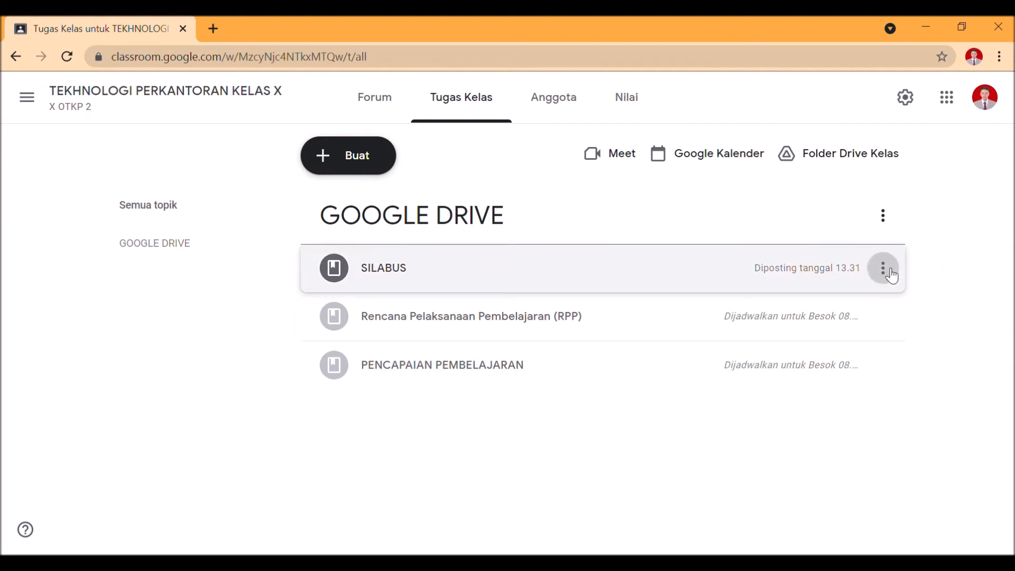
Edit the posted SILABUS material to have no topic (Tidak ada topik), and save it
{"action": "left_click", "coordinate": [883, 268]}
{"action": "left_click", "coordinate": [879, 304]}
{"action": "left_click", "coordinate": [937, 255]}
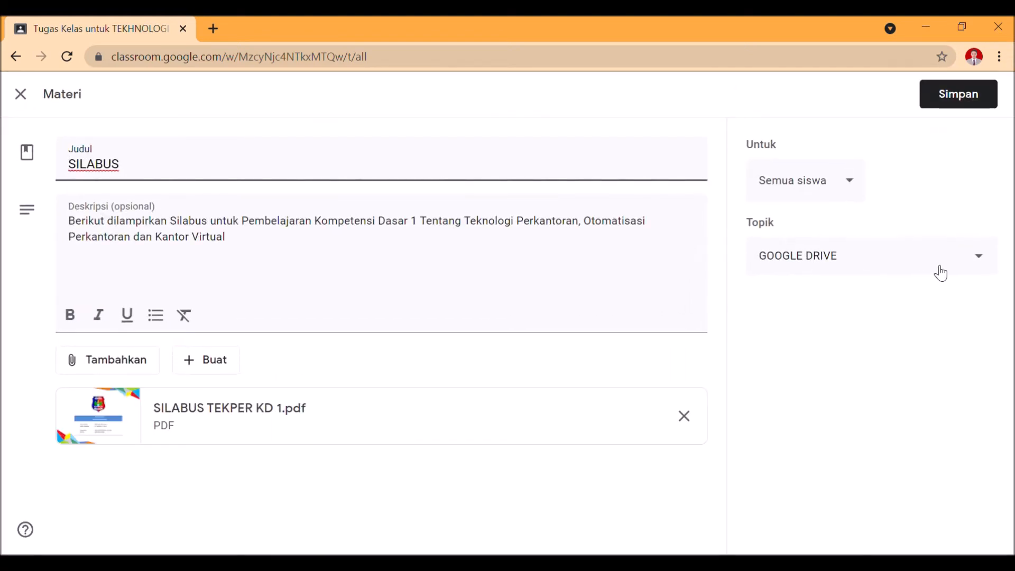
{"action": "left_click", "coordinate": [936, 255]}
{"action": "left_click", "coordinate": [860, 247]}
{"action": "left_click", "coordinate": [798, 165]}
{"action": "left_click", "coordinate": [957, 94]}
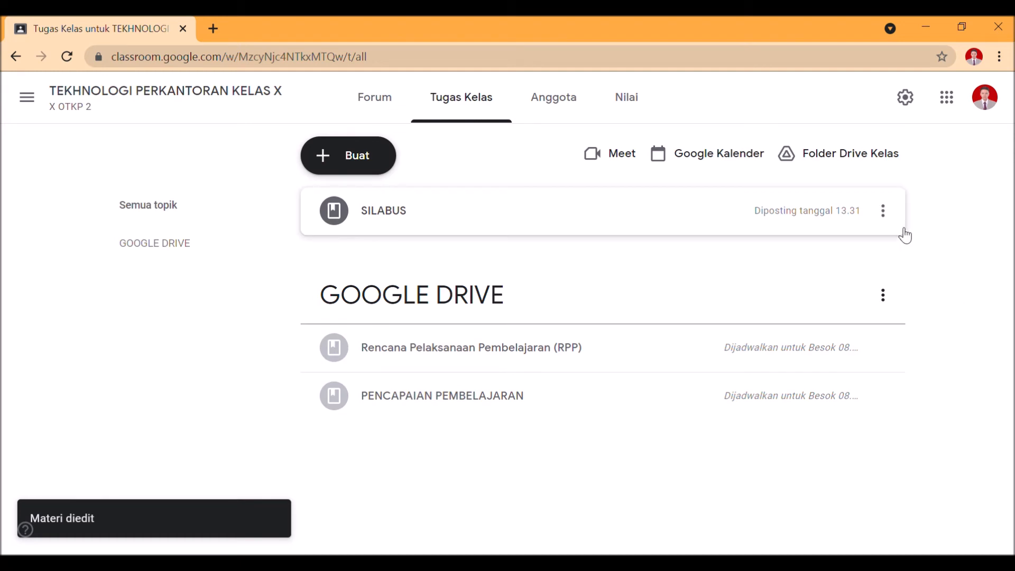
Edit the SILABUS material to assign it the GOOGLE DRIVE topic again, and save it
{"action": "left_click", "coordinate": [882, 210]}
{"action": "left_click", "coordinate": [851, 250]}
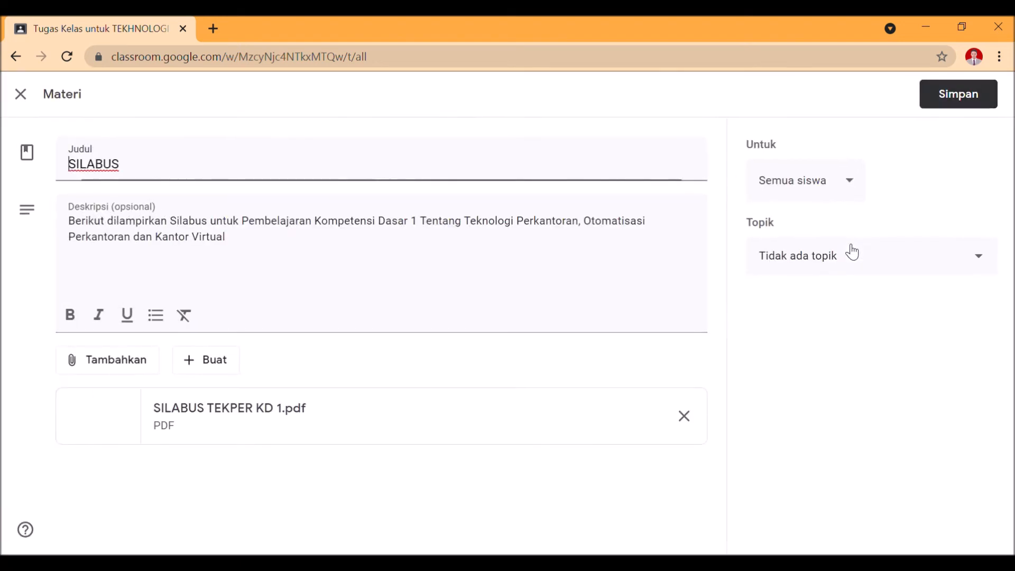
{"action": "left_click", "coordinate": [840, 262]}
{"action": "left_click", "coordinate": [818, 344]}
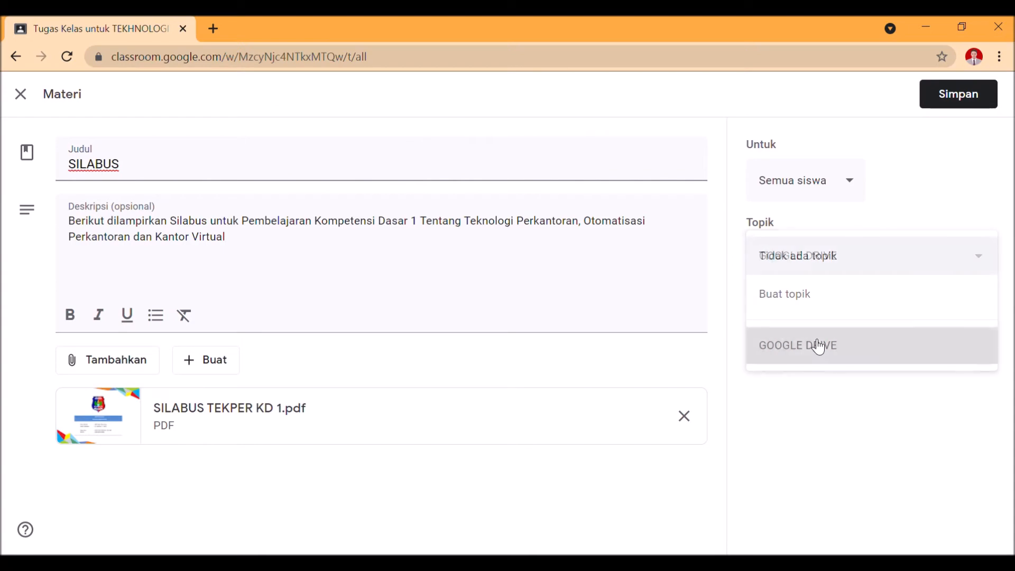
{"action": "left_click", "coordinate": [934, 95]}
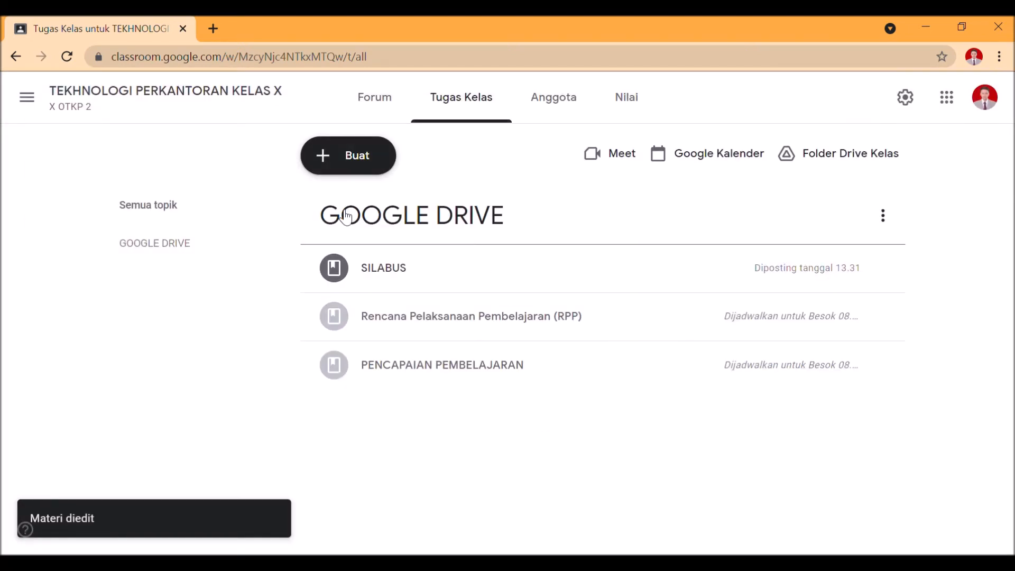
Create a new assignment (Tugas) titled ABSENSI SISWA
{"action": "left_click", "coordinate": [364, 144]}
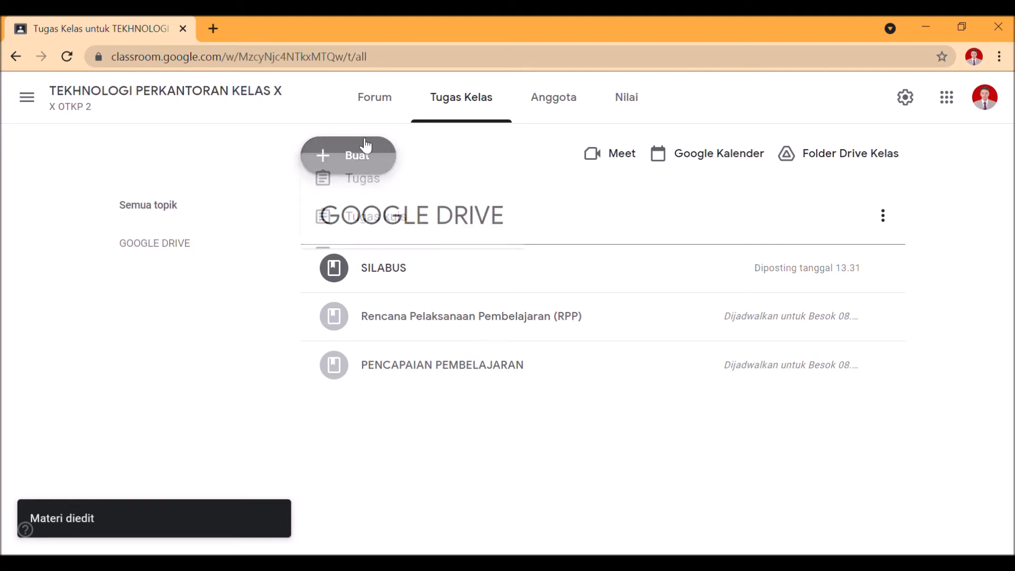
{"action": "left_click", "coordinate": [680, 465]}
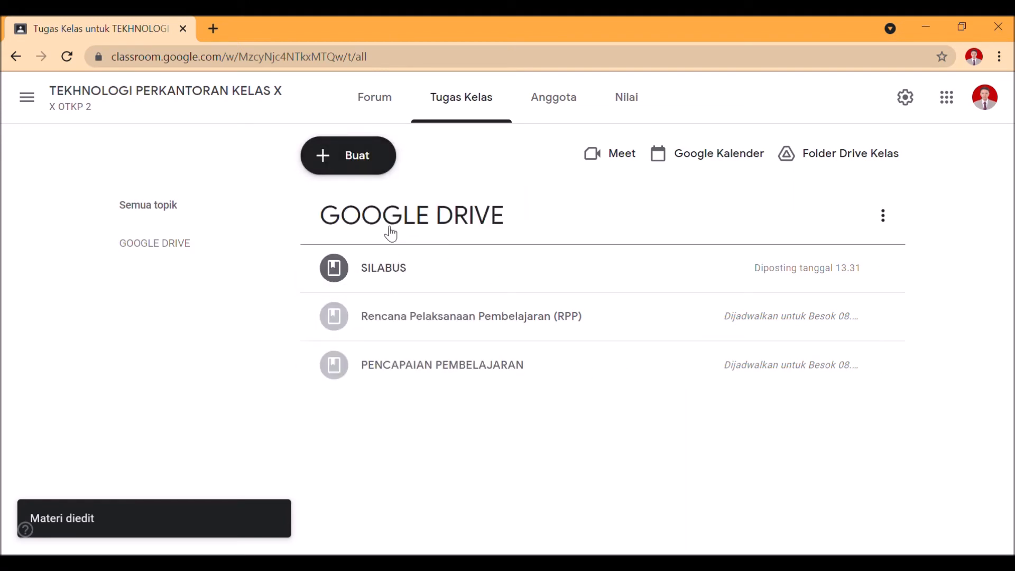
{"action": "left_click", "coordinate": [341, 163]}
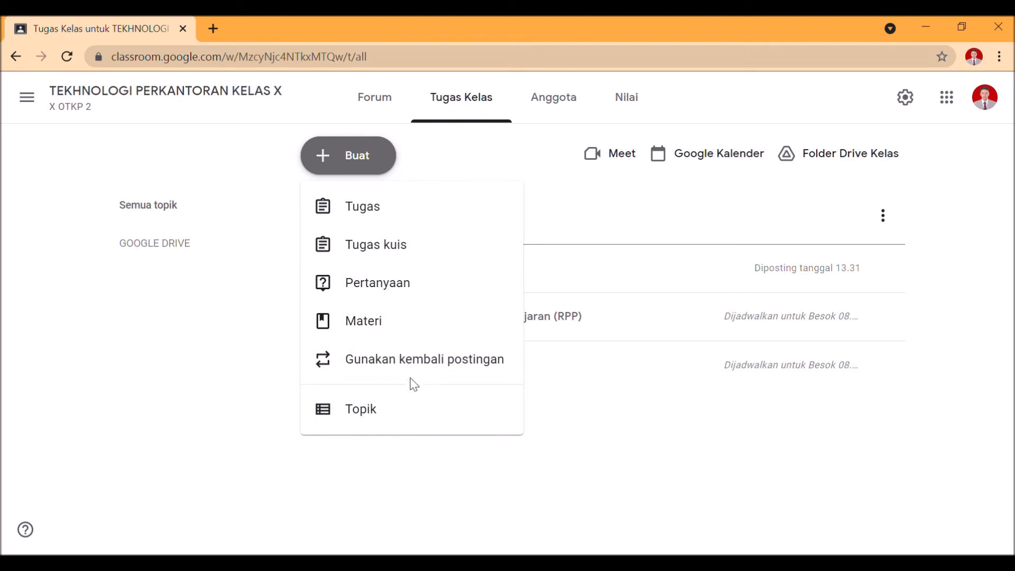
{"action": "left_click", "coordinate": [412, 219]}
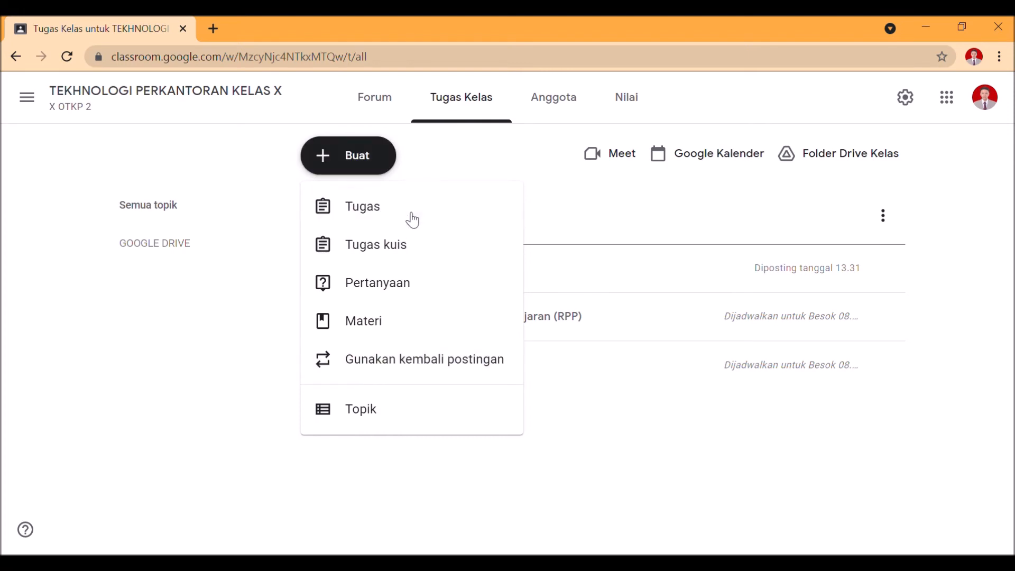
{"action": "type", "text": "ABSEN"}
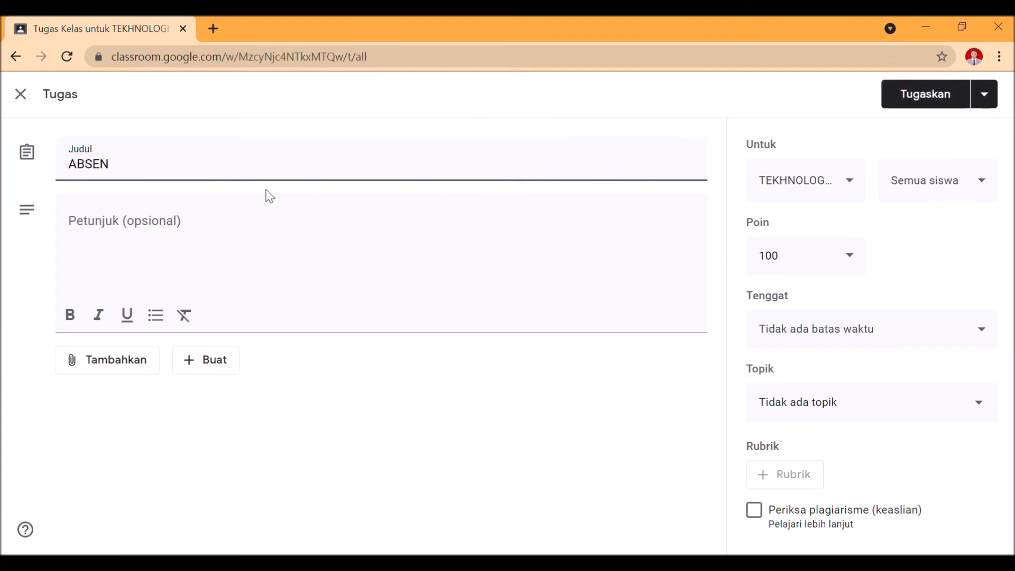
{"action": "type", "text": "SI SISWA"}
Enter "ISILAH ABSENSI DIBAWAH INI !" as the assignment's instructions
{"action": "left_click", "coordinate": [203, 228]}
{"action": "type", "text": "ISILAH GOOGL"}
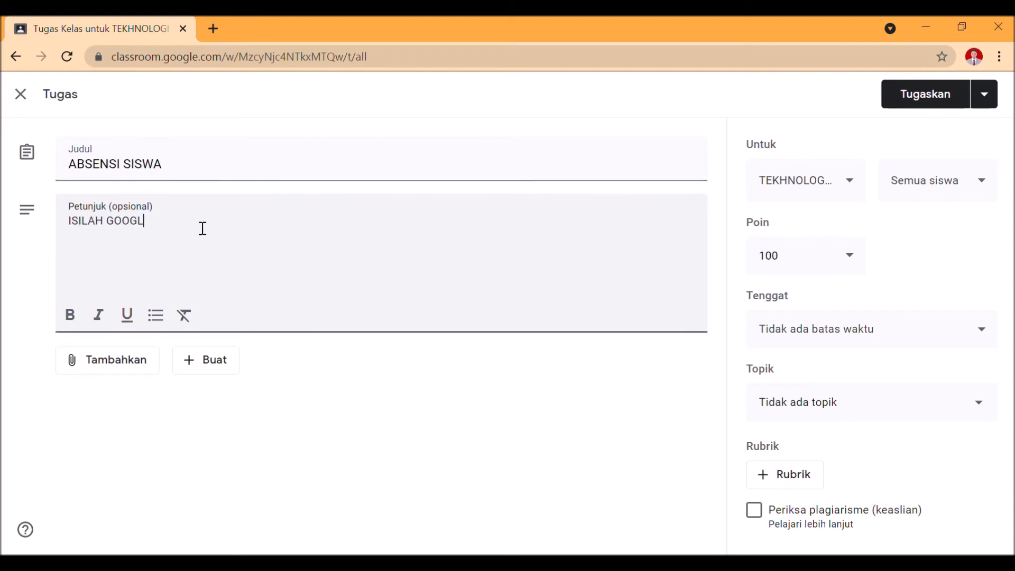
{"action": "type", "text": "E FOR"}
{"action": "type", "text": "M DIBAWA"}
{"action": "key", "text": "BackSpace"}
{"action": "key", "text": "BackSpace"}
{"action": "key", "text": "BackSpace"}
{"action": "key", "text": "BackSpace"}
{"action": "key", "text": "BackSpace"}
{"action": "key", "text": "BackSpace"}
{"action": "key", "text": "BackSpace"}
{"action": "key", "text": "BackSpace"}
{"action": "key", "text": "BackSpace"}
{"action": "key", "text": "BackSpace"}
{"action": "key", "text": "BackSpace"}
{"action": "key", "text": "BackSpace"}
{"action": "key", "text": "BackSpace"}
{"action": "key", "text": "BackSpace"}
{"action": "key", "text": "BackSpace"}
{"action": "key", "text": "BackSpace"}
{"action": "key", "text": "BackSpace"}
{"action": "key", "text": "BackSpace"}
{"action": "type", "text": "ABSENSI DIBAWAH INI !"}
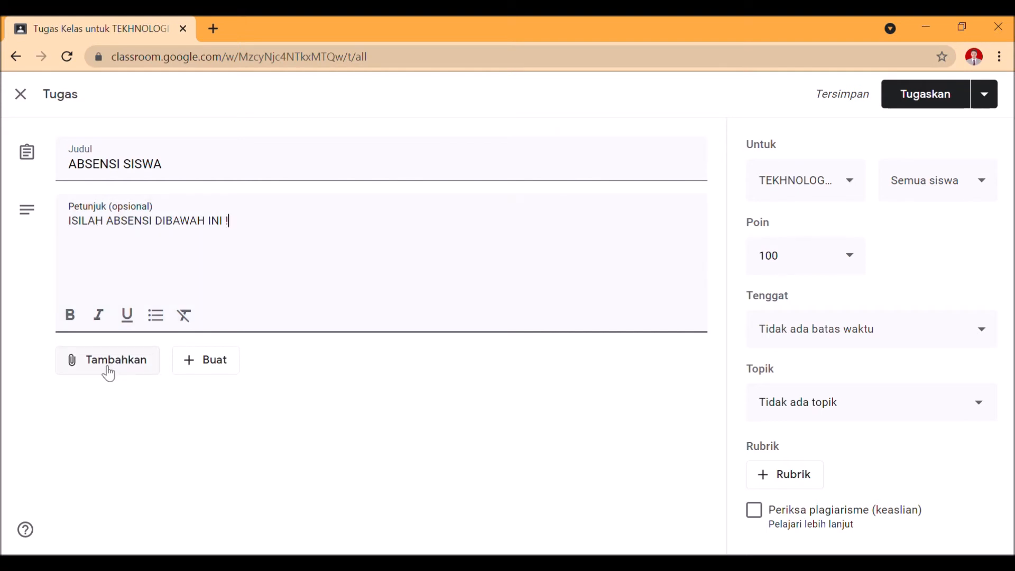
Create a new Google Form for the assignment and set its title and file name to ABSENSI GOOGLE DRIVE
{"action": "left_click", "coordinate": [233, 370]}
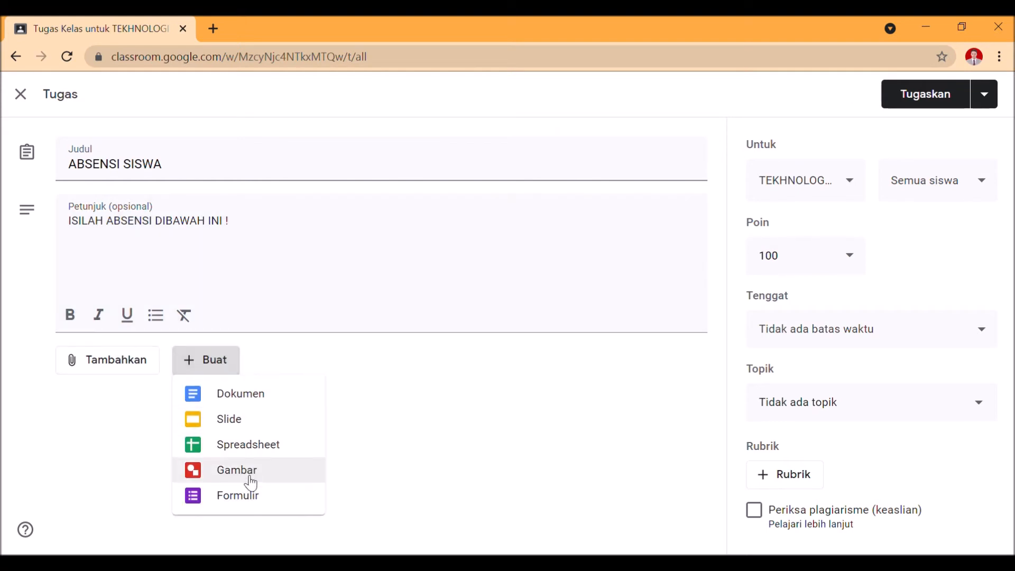
{"action": "left_click", "coordinate": [242, 500]}
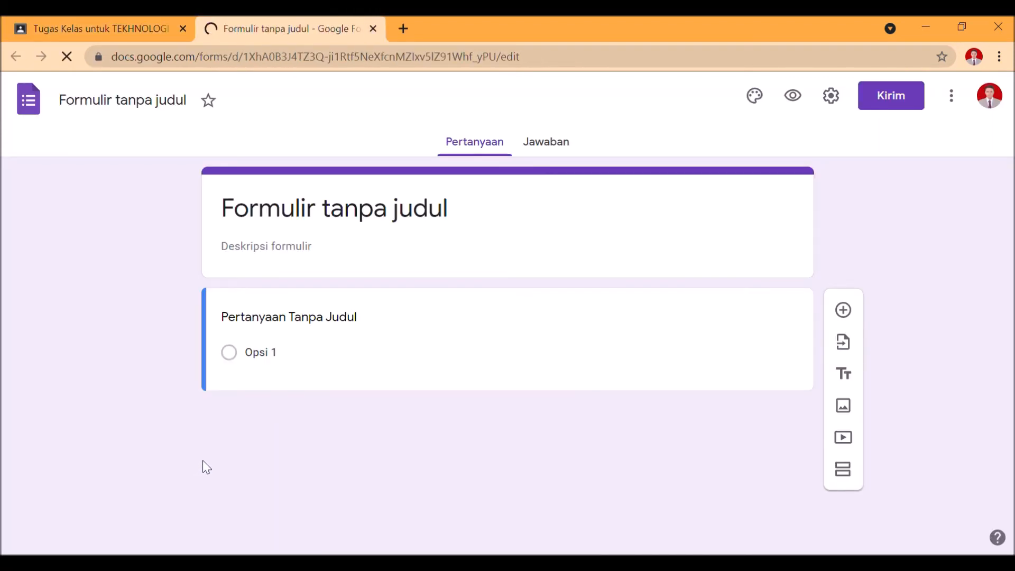
{"action": "left_click", "coordinate": [384, 228]}
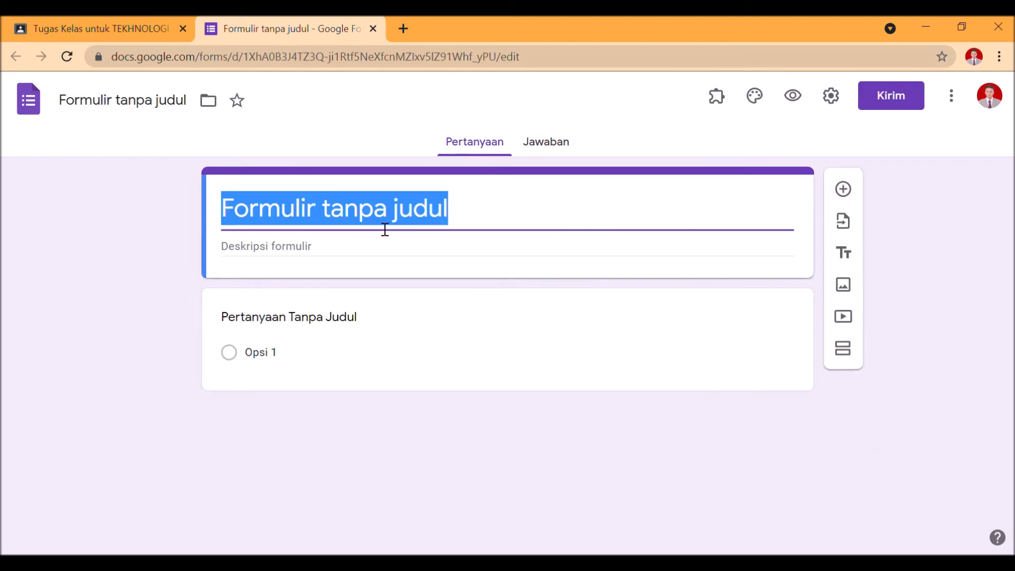
{"action": "type", "text": "ABSE"}
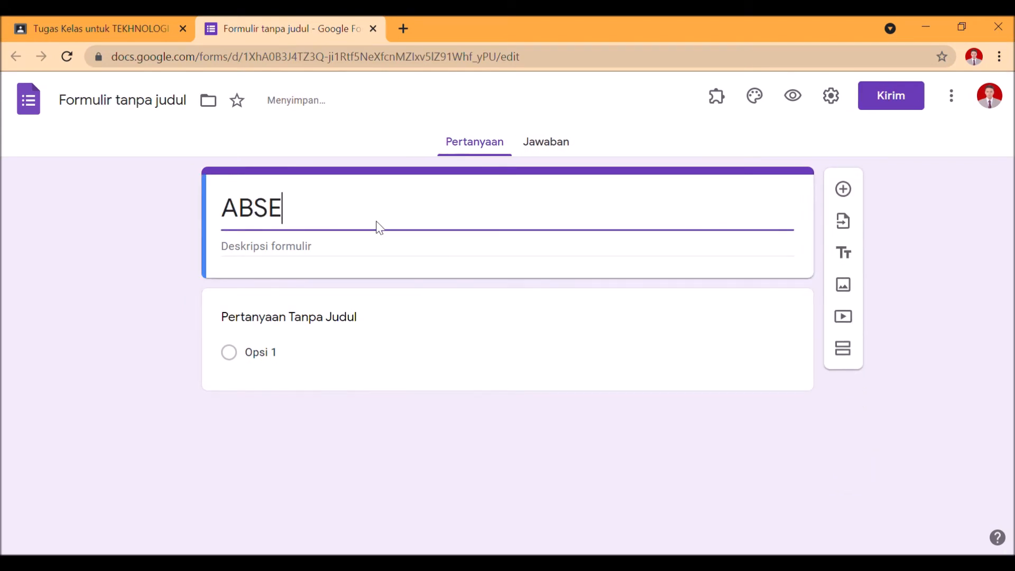
{"action": "type", "text": "NSI GOOGLE DRIVE"}
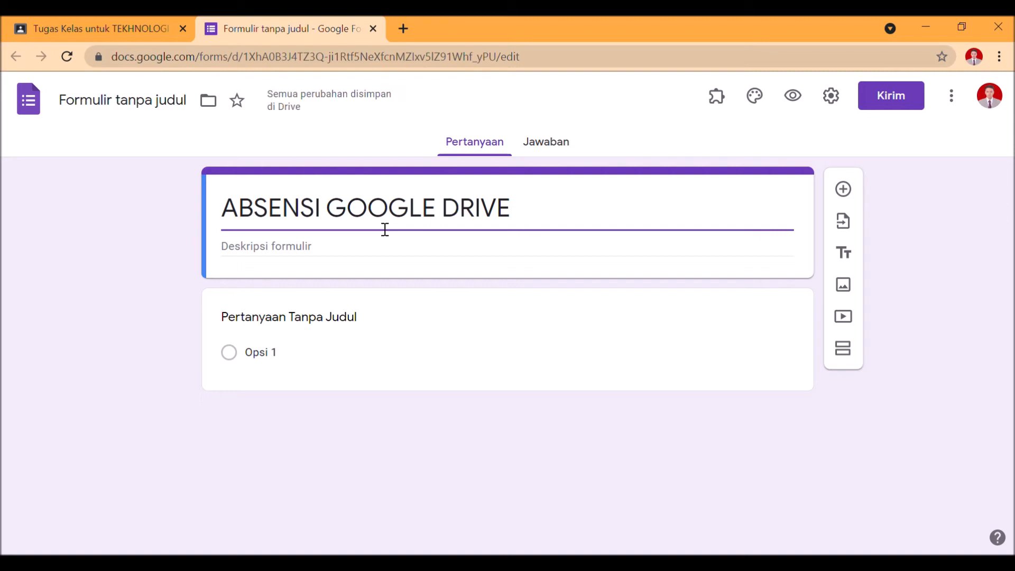
{"action": "left_click", "coordinate": [177, 105]}
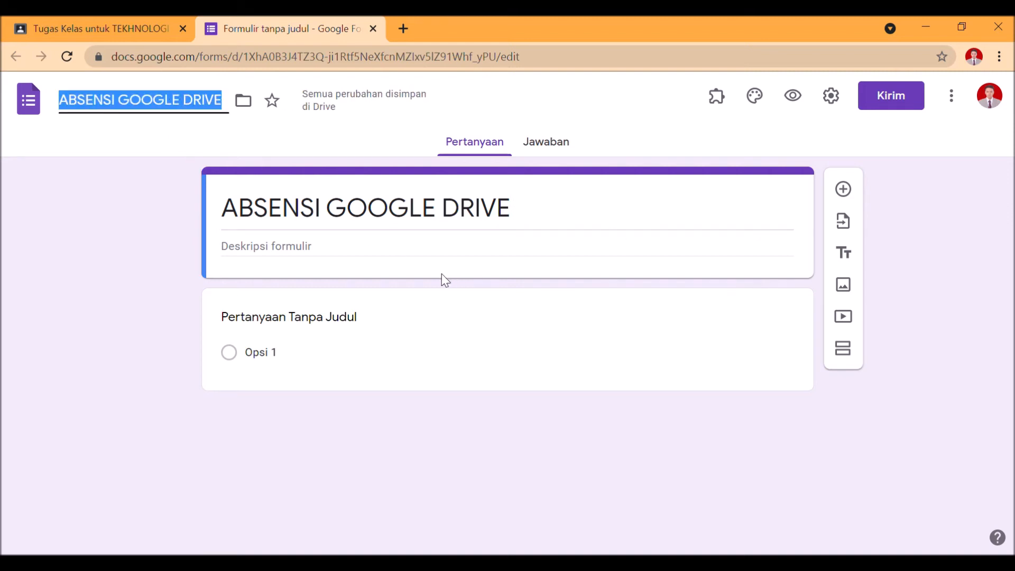
Make the form's first question a required short-answer question titled NAMA LENGKAP (KAPITAL)
{"action": "left_click", "coordinate": [306, 323]}
{"action": "type", "text": "NAM"}
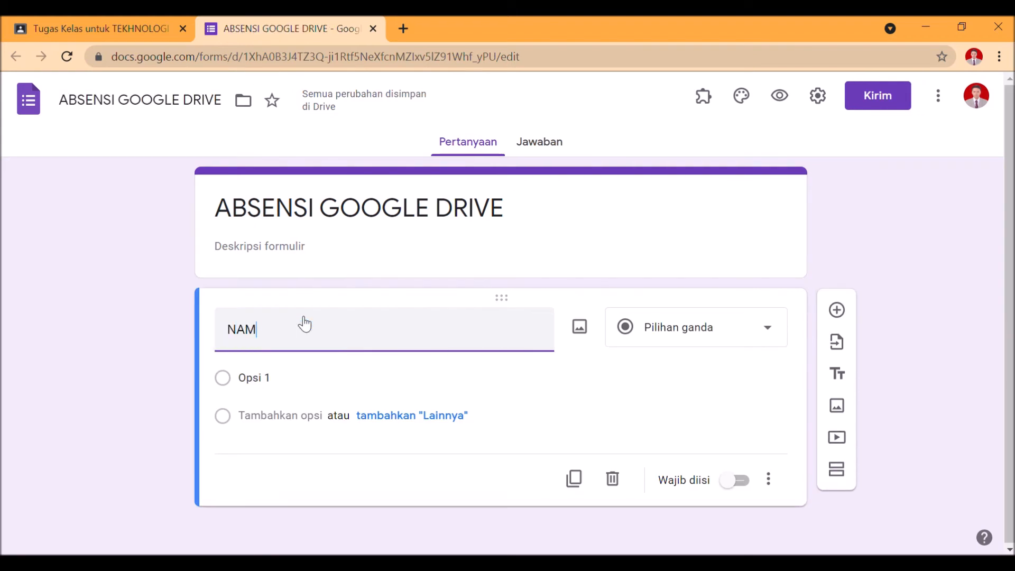
{"action": "type", "text": "A LENGKAP"}
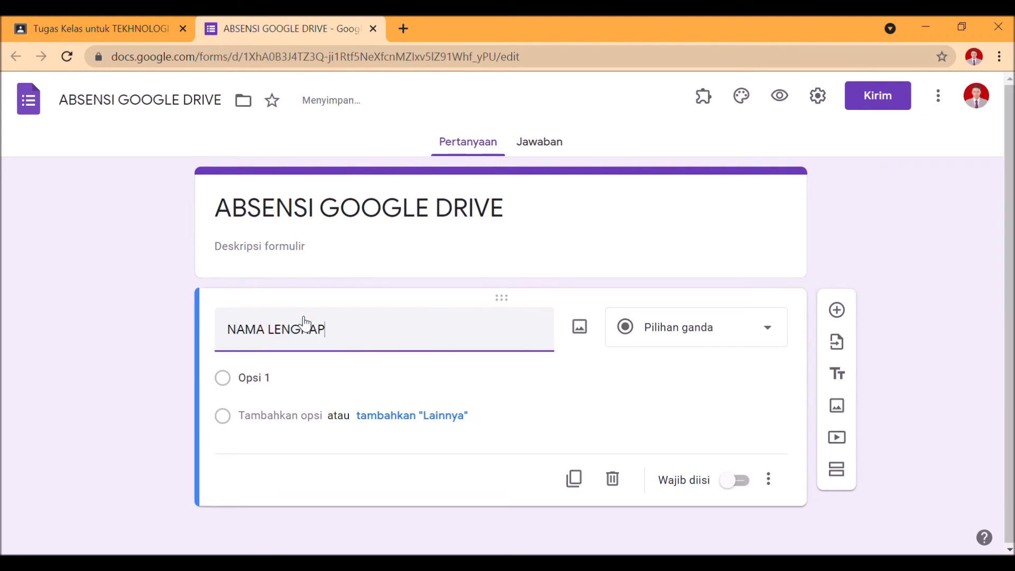
{"action": "type", "text": " (KAPITAL"}
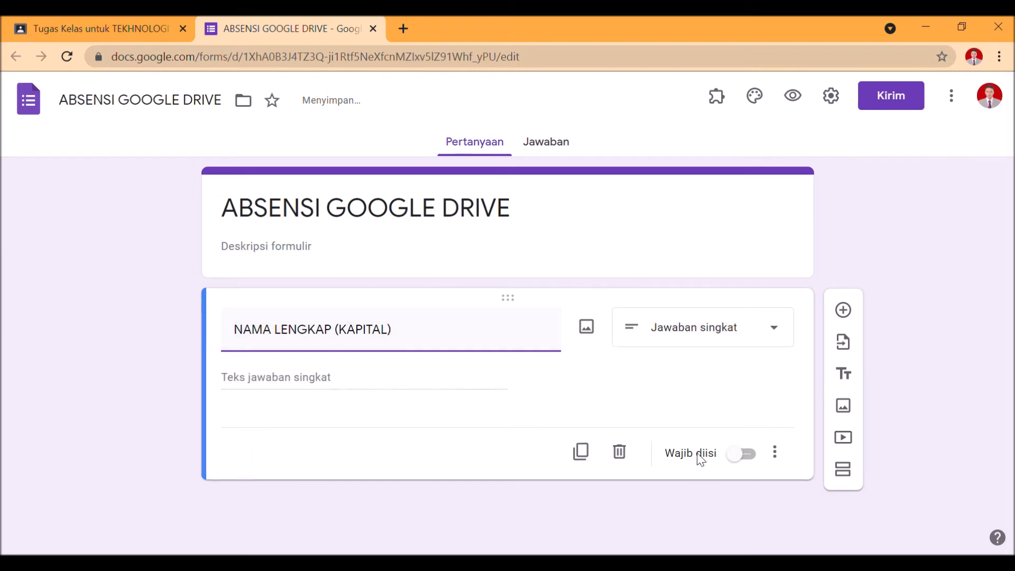
{"action": "left_click", "coordinate": [730, 456]}
Duplicate the NAMA LENGKAP (KAPITAL) question, title the copy KELAS and change its type to Drop-down
{"action": "left_click", "coordinate": [581, 452]}
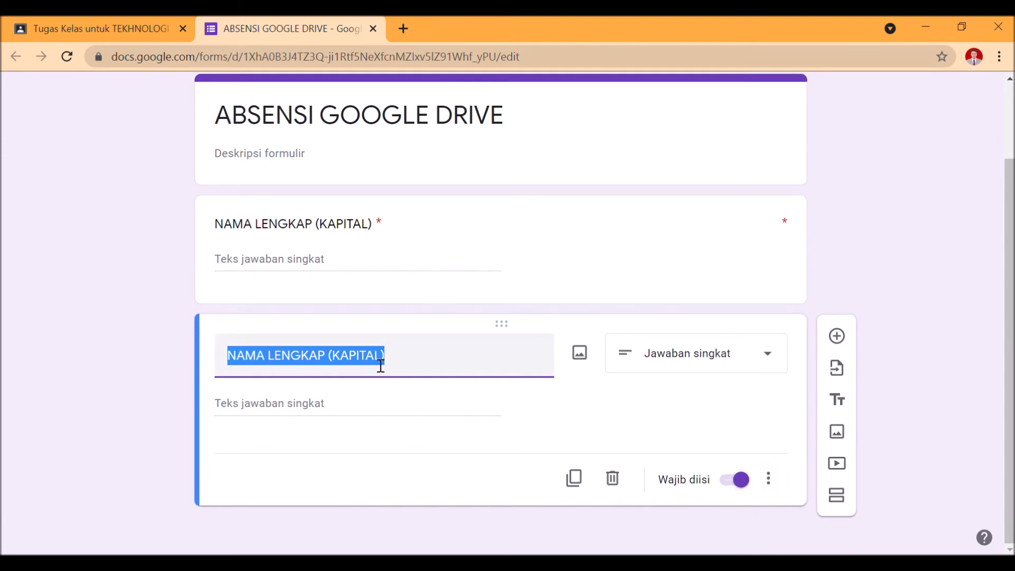
{"action": "type", "text": "KELAS"}
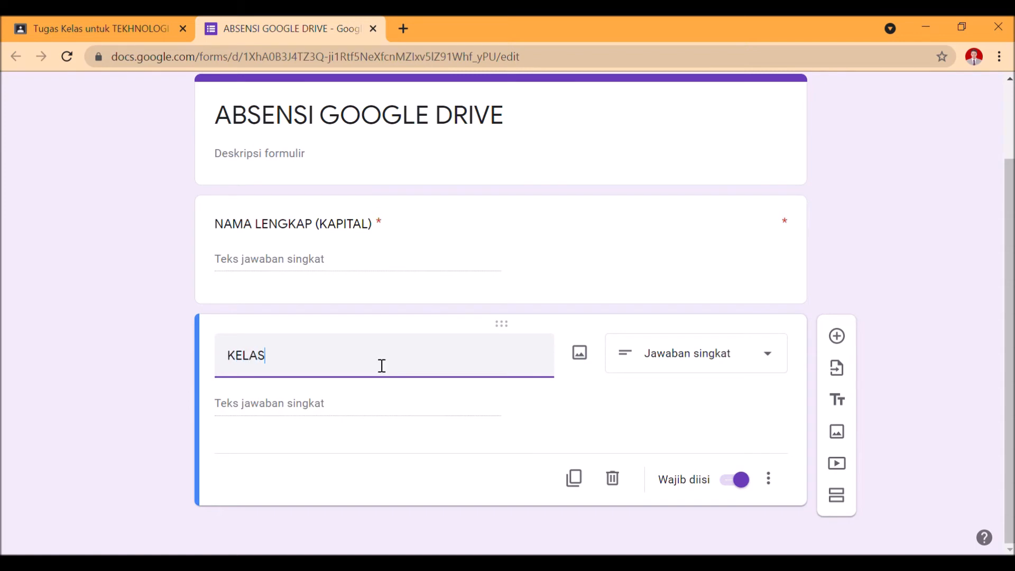
{"action": "left_click", "coordinate": [737, 351]}
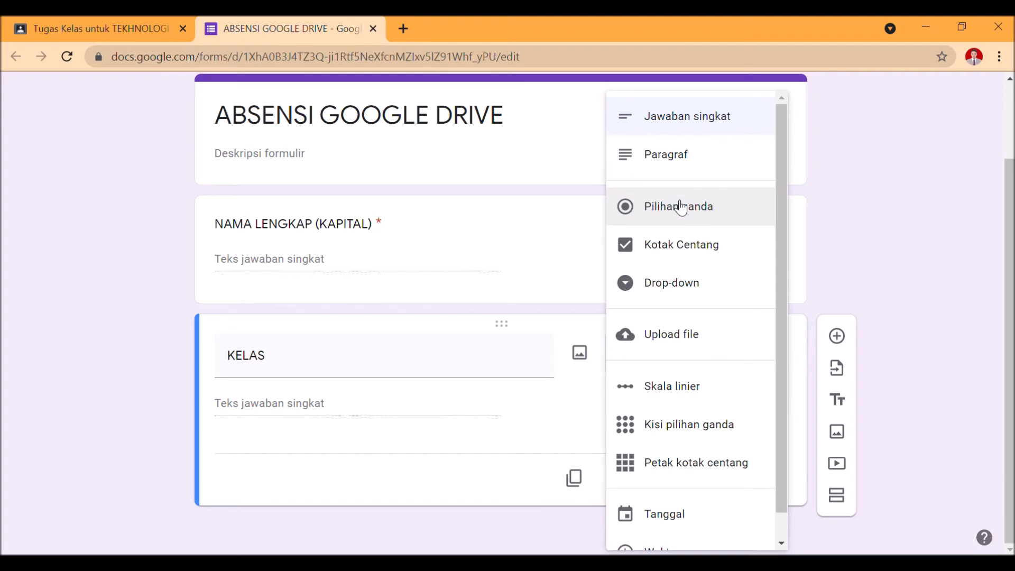
{"action": "left_click", "coordinate": [638, 294]}
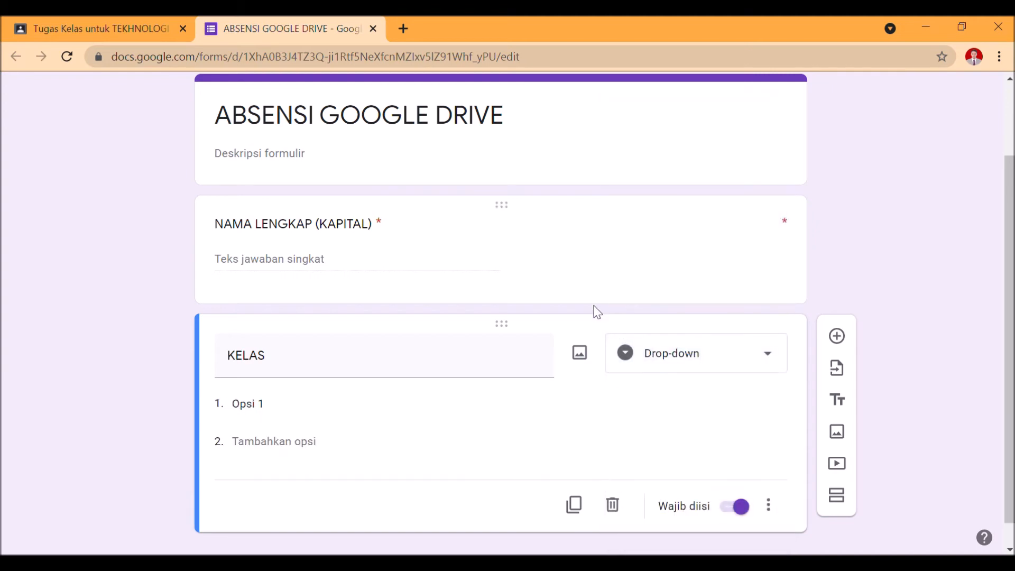
Give the KELAS question the options X OTKP 1, X OTKP 2 and X OTKP 3, removing the surplus fourth option
{"action": "left_click", "coordinate": [365, 418]}
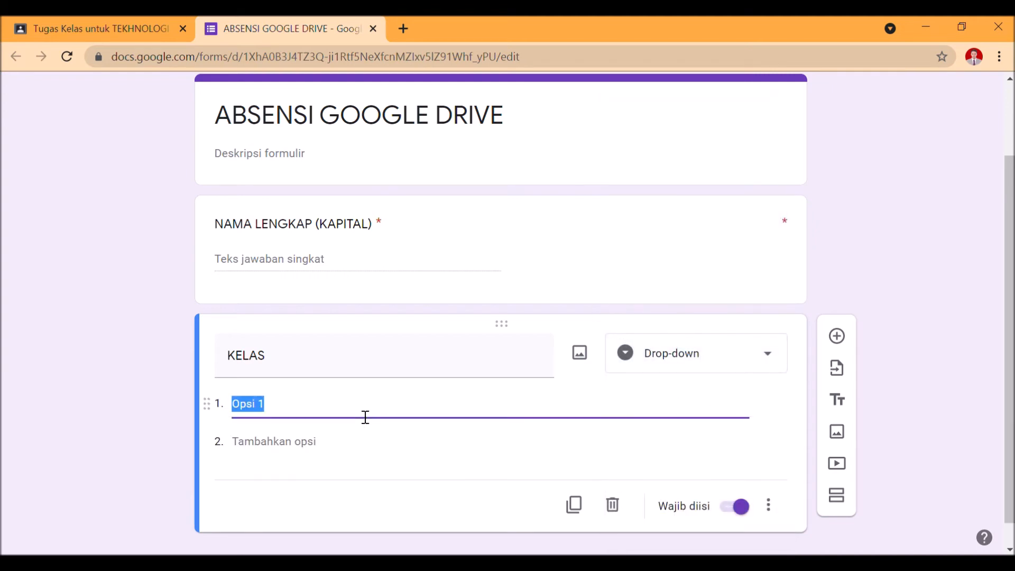
{"action": "type", "text": "X OTKP 1"}
{"action": "key", "text": "Return"}
{"action": "type", "text": "X OTKP 2"}
{"action": "key", "text": "Tab"}
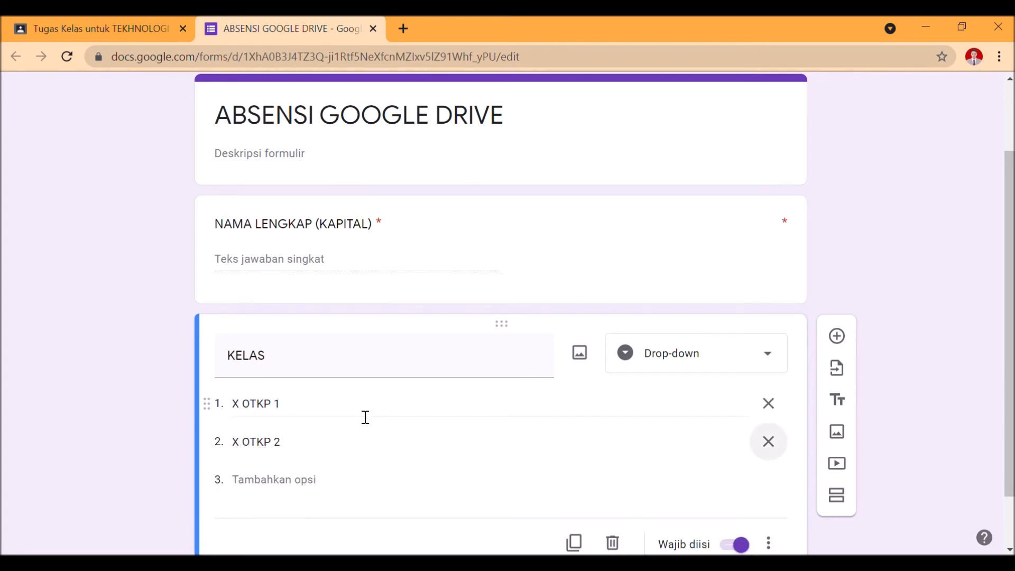
{"action": "key", "text": "Tab"}
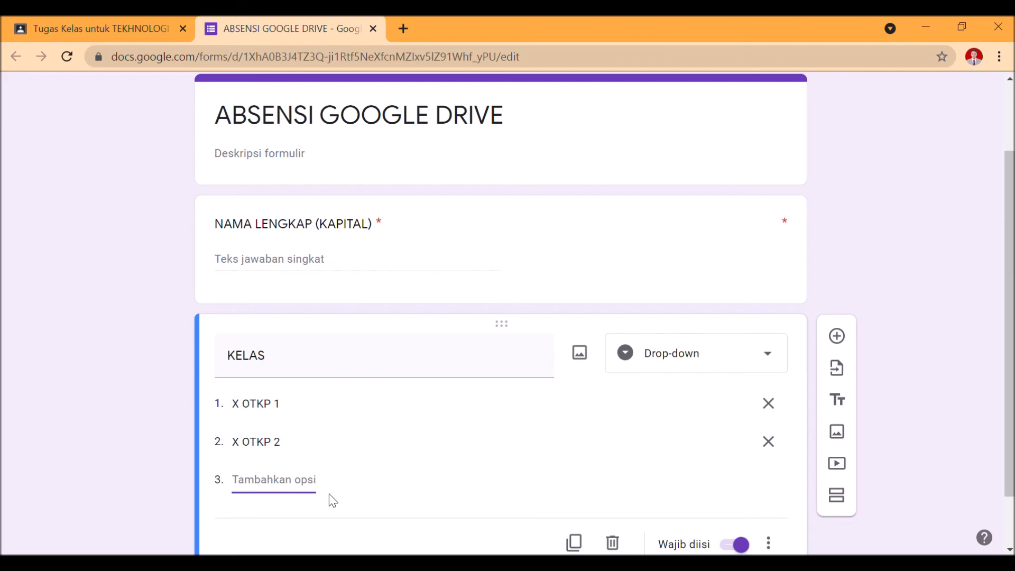
{"action": "type", "text": "X OTKP 3"}
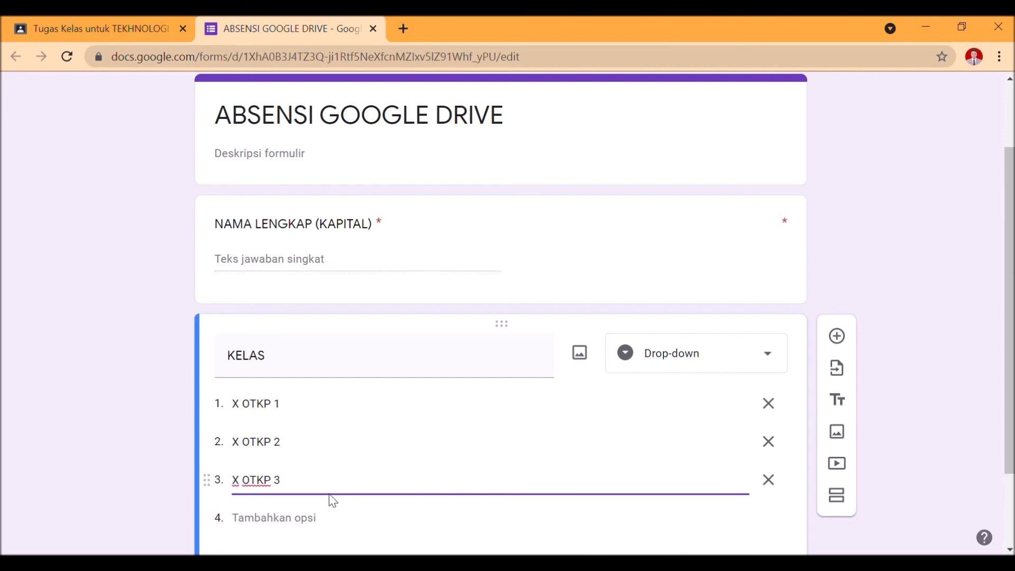
{"action": "key", "text": "Return"}
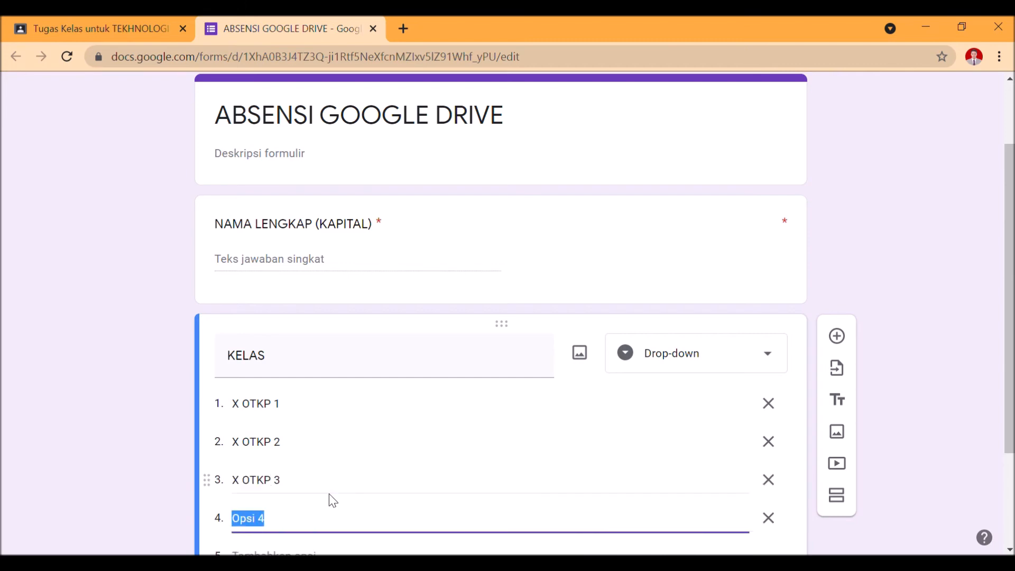
{"action": "left_click", "coordinate": [768, 518]}
{"action": "scroll", "coordinate": [598, 458], "scroll_direction": "down", "scroll_amount": 2}
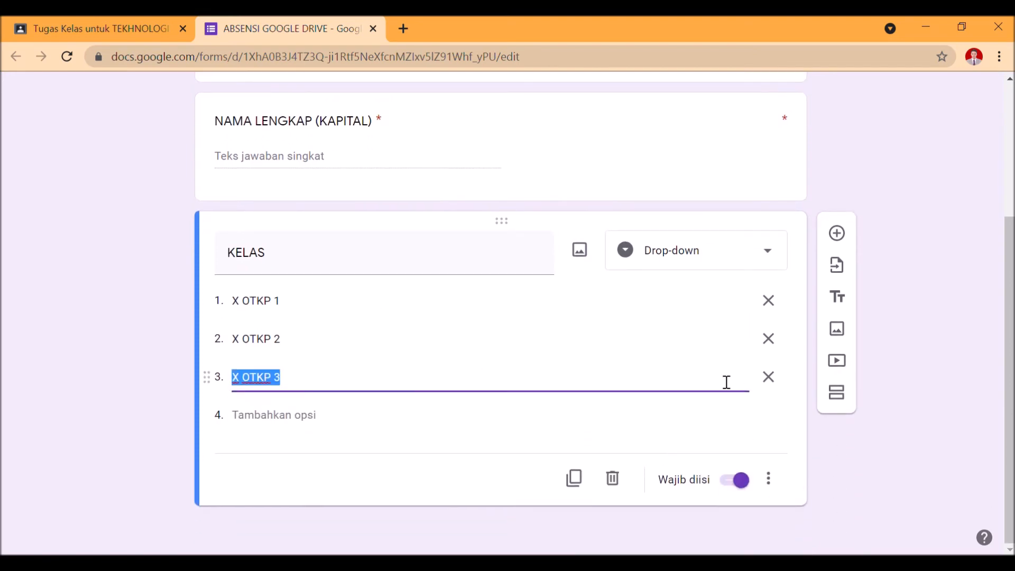
Duplicate the KELAS question as KETERANGAN with the options HADIR, SAKIT and IZIN, deleting the leftover X OTKP 3 option
{"action": "left_click", "coordinate": [581, 481]}
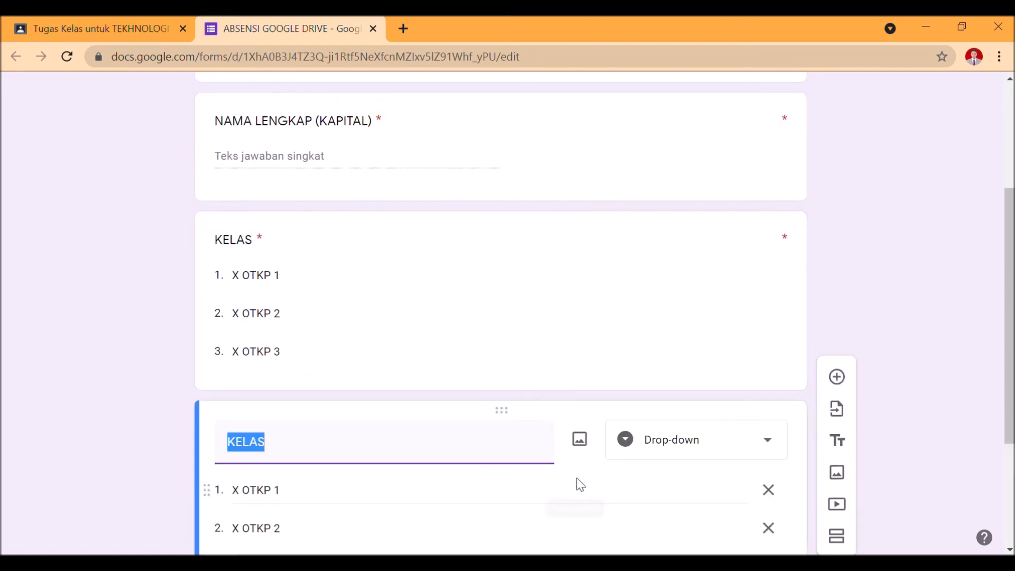
{"action": "type", "text": "KETERANGAN"}
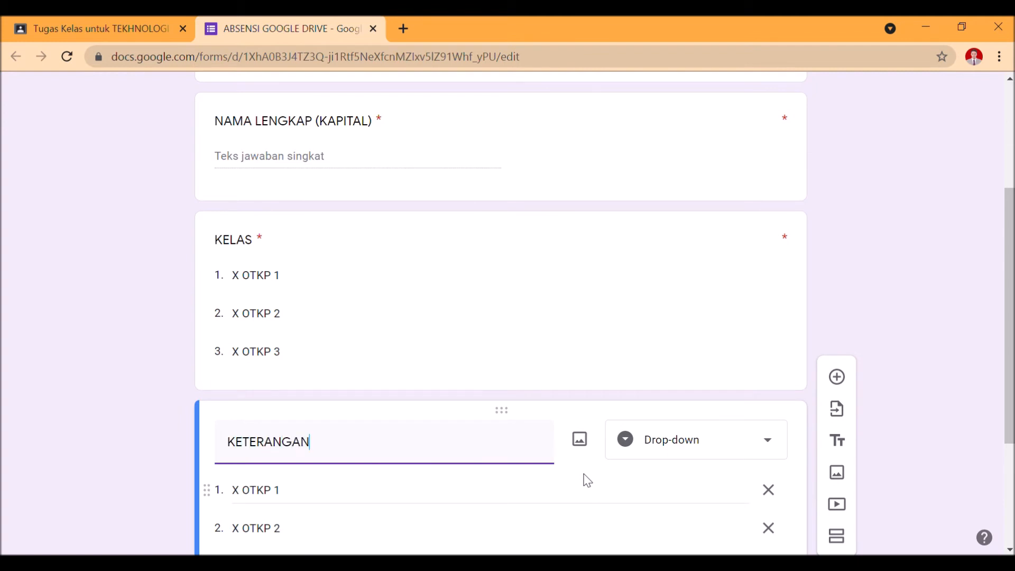
{"action": "left_click", "coordinate": [389, 500]}
{"action": "type", "text": "HADIR"}
{"action": "key", "text": "Tab"}
{"action": "key", "text": "Tab"}
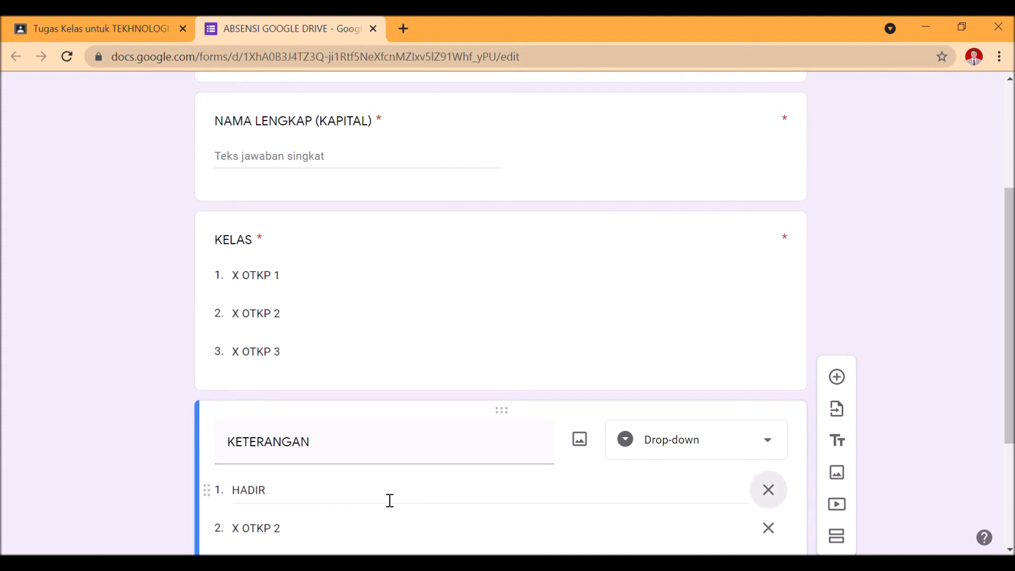
{"action": "type", "text": "SAKIT"}
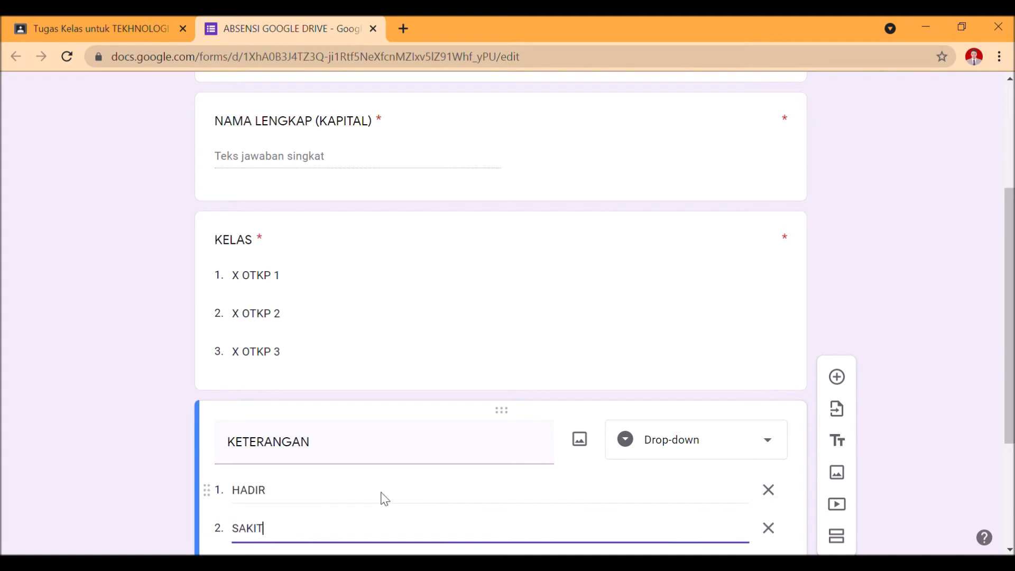
{"action": "key", "text": "Return"}
{"action": "type", "text": "IZIN"}
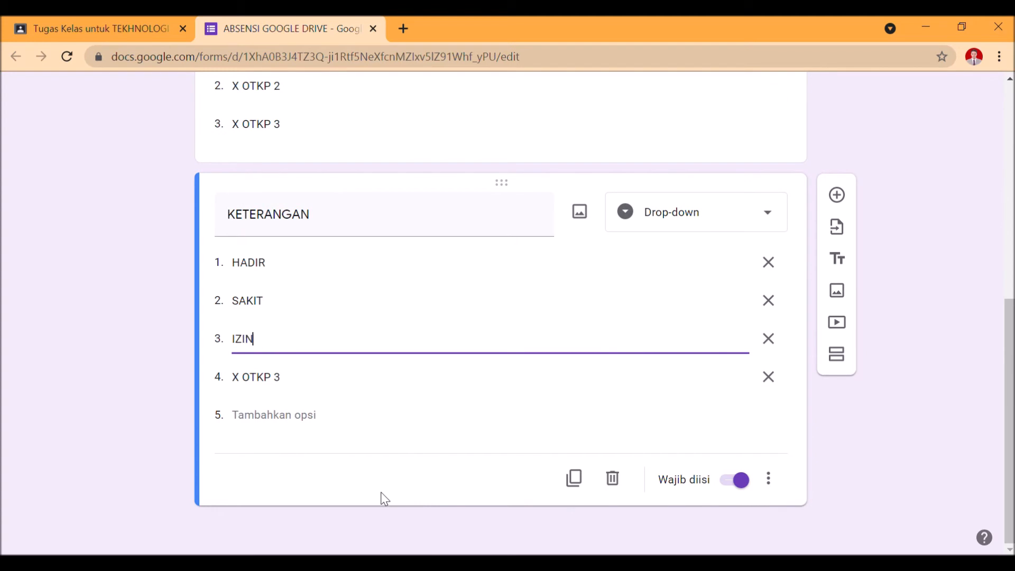
{"action": "left_click", "coordinate": [772, 375]}
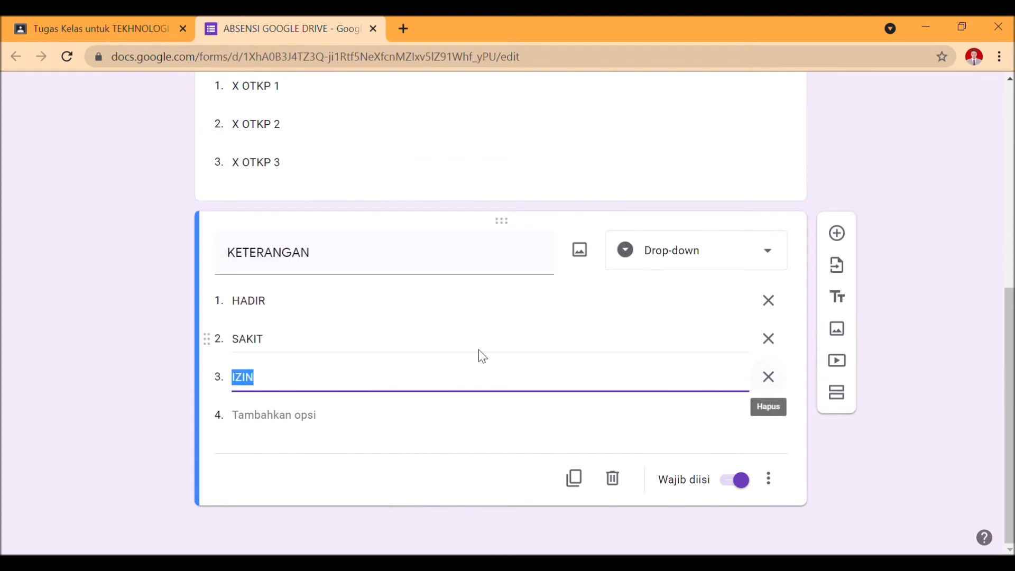
Try the purple water-droplet image from the Kantor dan Sekolah themes as the form's header, and remove it again
{"action": "scroll", "coordinate": [398, 365], "scroll_direction": "up", "scroll_amount": 7}
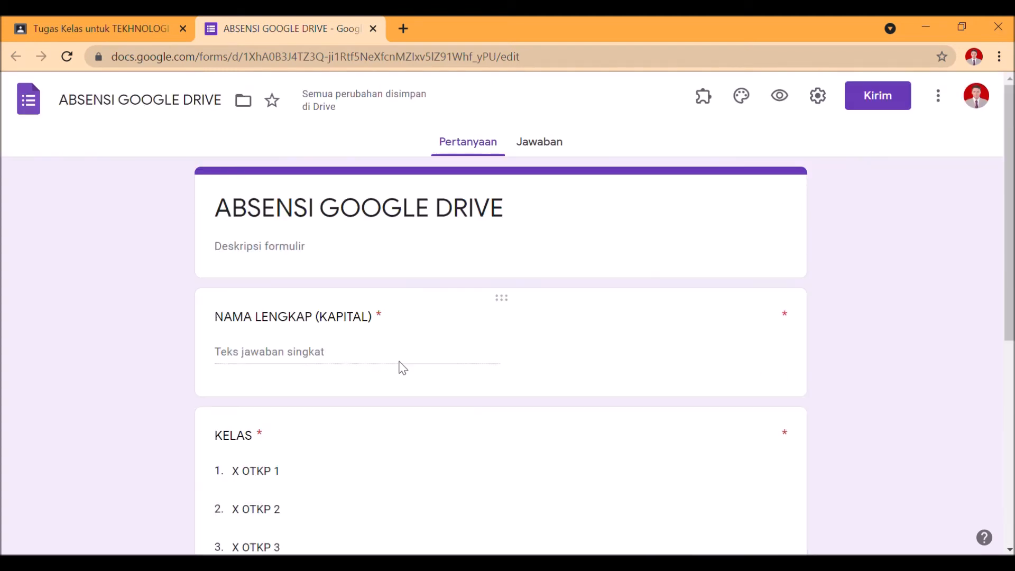
{"action": "left_click", "coordinate": [741, 96]}
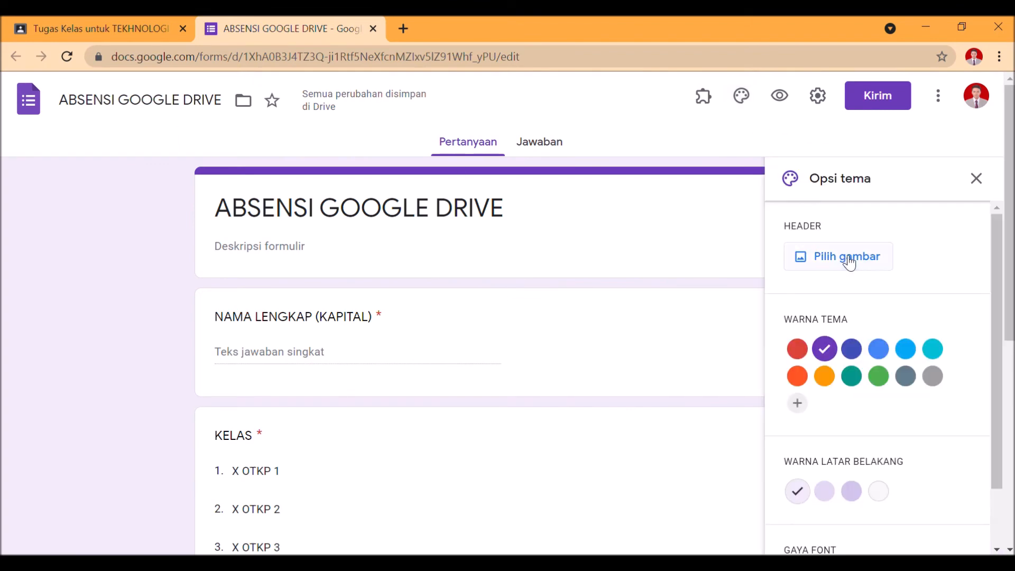
{"action": "left_click", "coordinate": [849, 263]}
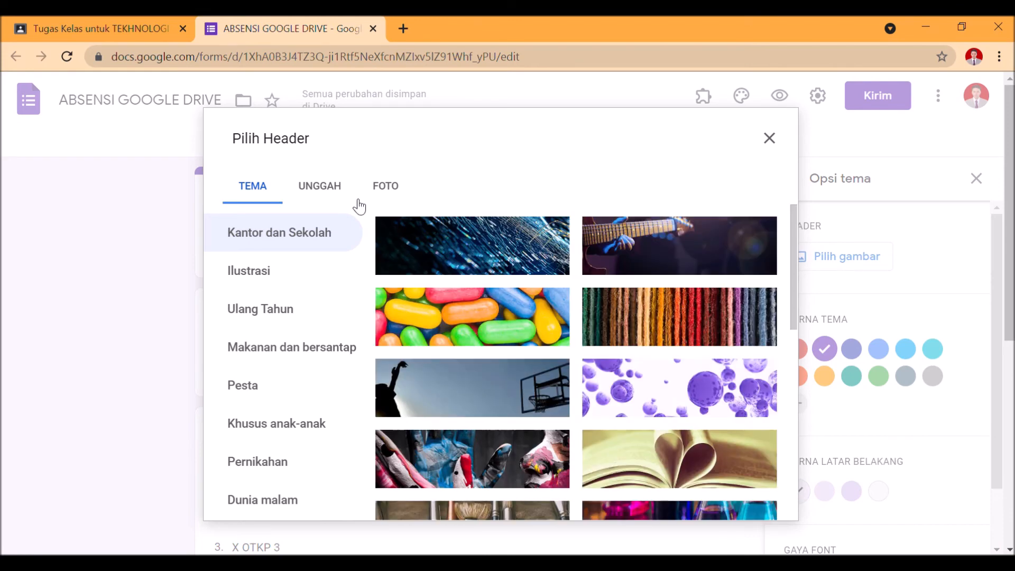
{"action": "scroll", "coordinate": [419, 255], "scroll_direction": "down", "scroll_amount": 3}
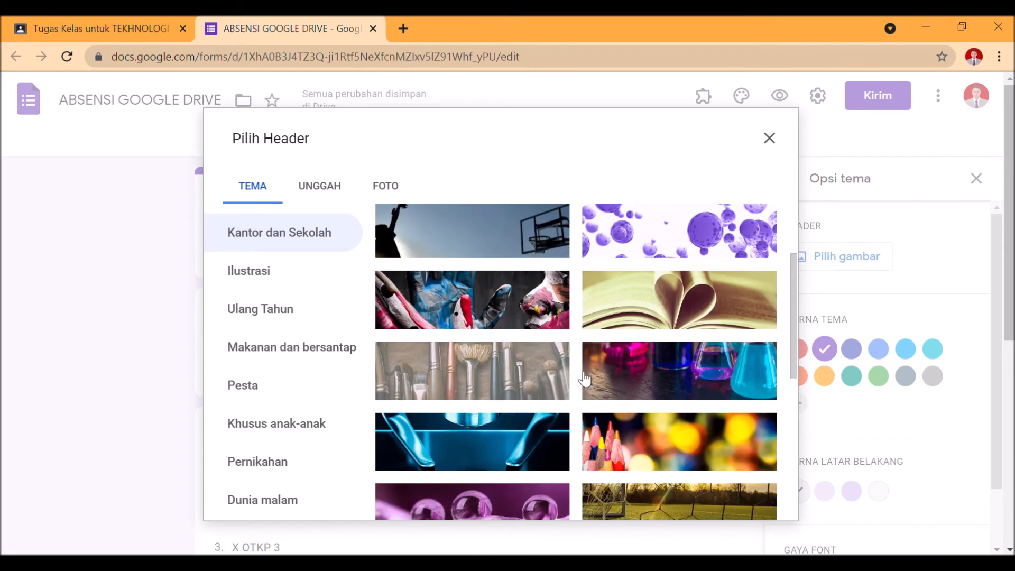
{"action": "scroll", "coordinate": [584, 378], "scroll_direction": "down", "scroll_amount": 2}
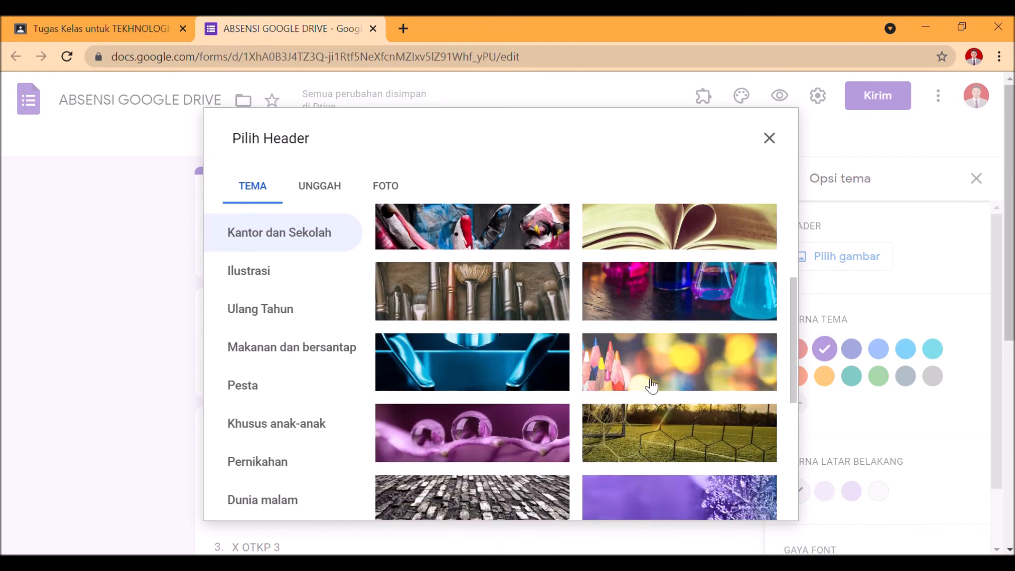
{"action": "scroll", "coordinate": [516, 283], "scroll_direction": "down", "scroll_amount": 3}
{"action": "left_click", "coordinate": [516, 283]}
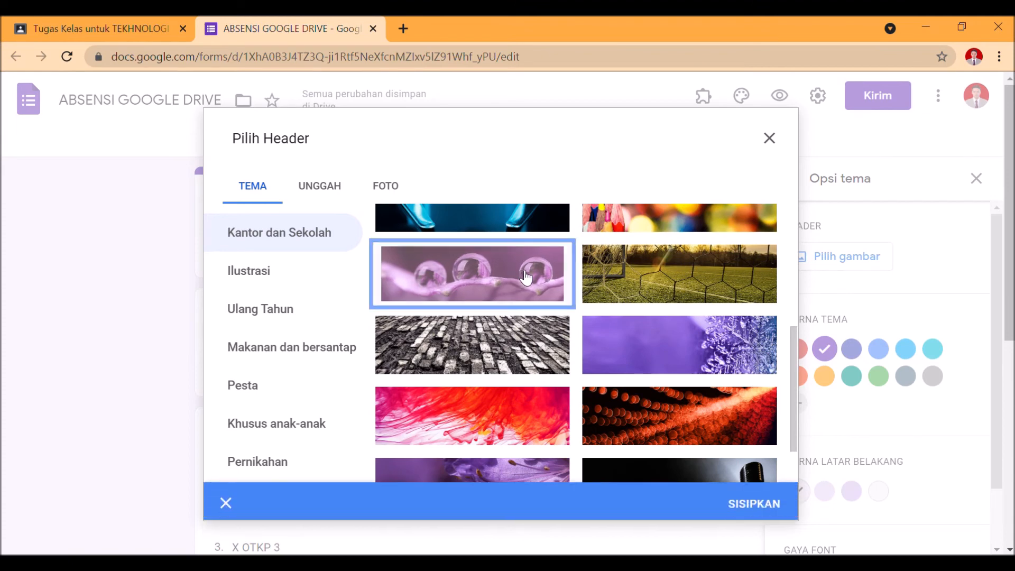
{"action": "left_click", "coordinate": [720, 499]}
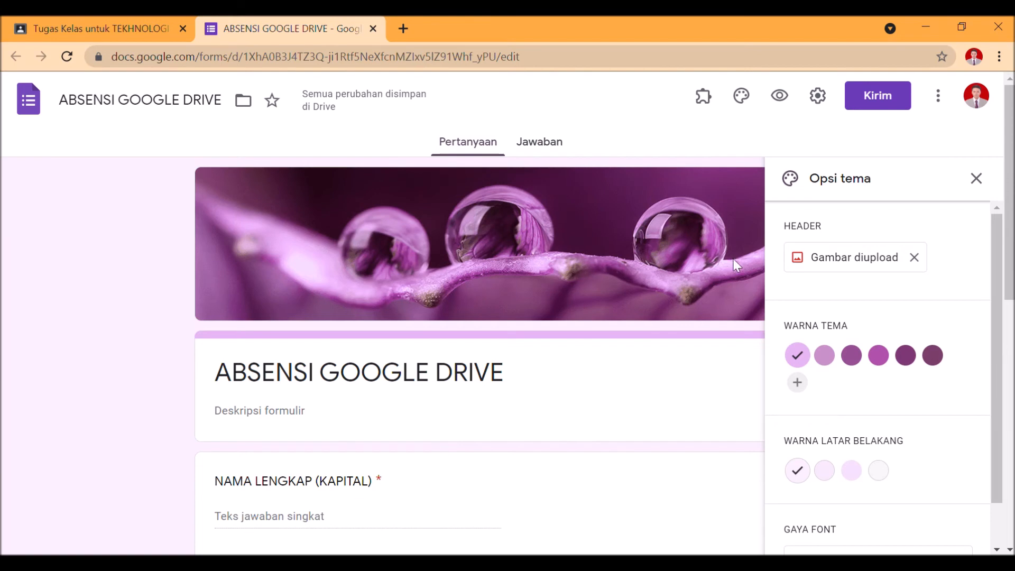
{"action": "left_click", "coordinate": [913, 258]}
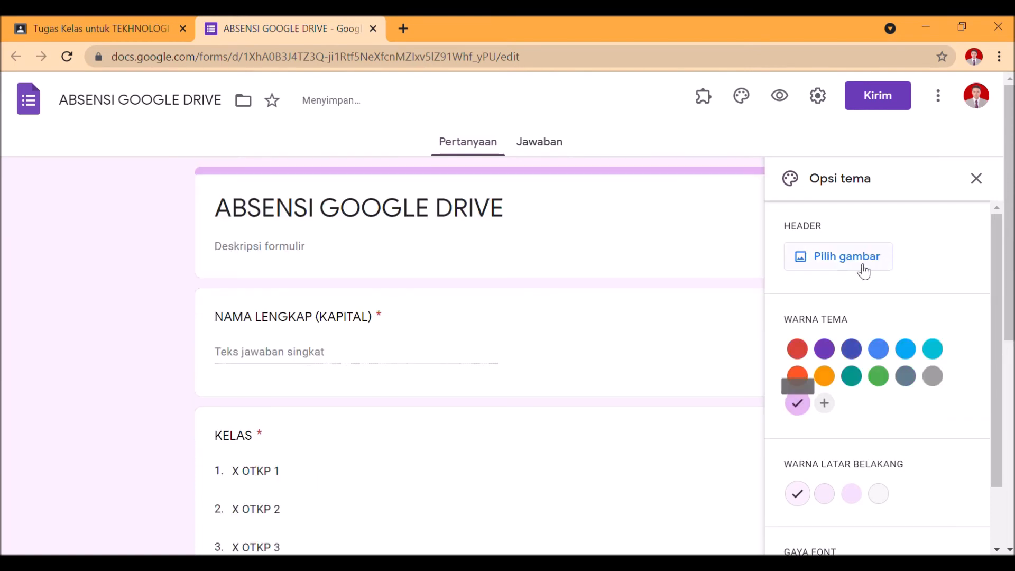
Browse the stored photos for a header image and try selecting the Selamat Datang X OTKP 2 banner
{"action": "left_click", "coordinate": [863, 271]}
{"action": "left_click", "coordinate": [391, 194]}
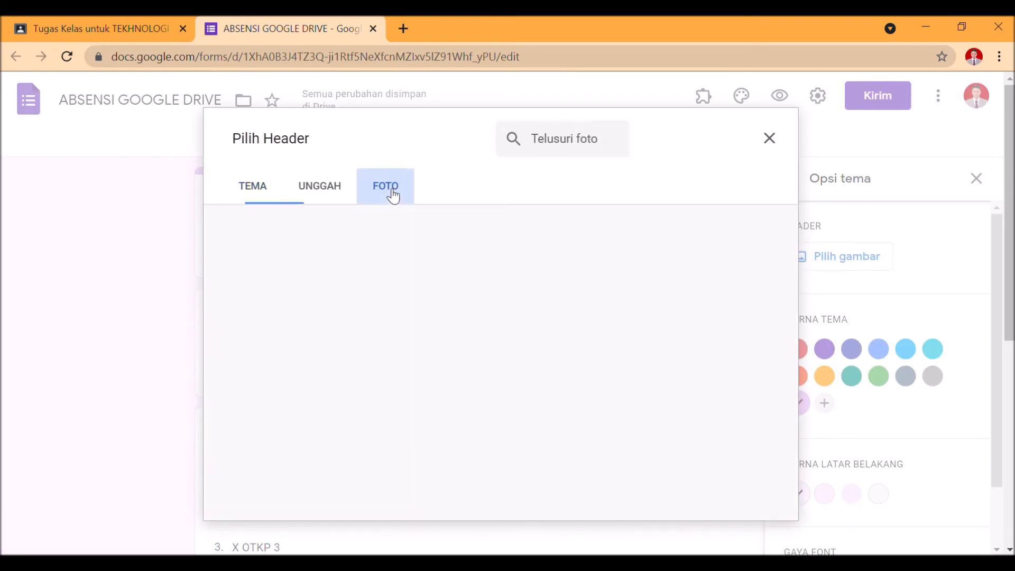
{"action": "scroll", "coordinate": [489, 258], "scroll_direction": "down", "scroll_amount": 3}
{"action": "scroll", "coordinate": [524, 344], "scroll_direction": "up", "scroll_amount": 3}
{"action": "scroll", "coordinate": [497, 335], "scroll_direction": "down", "scroll_amount": 3}
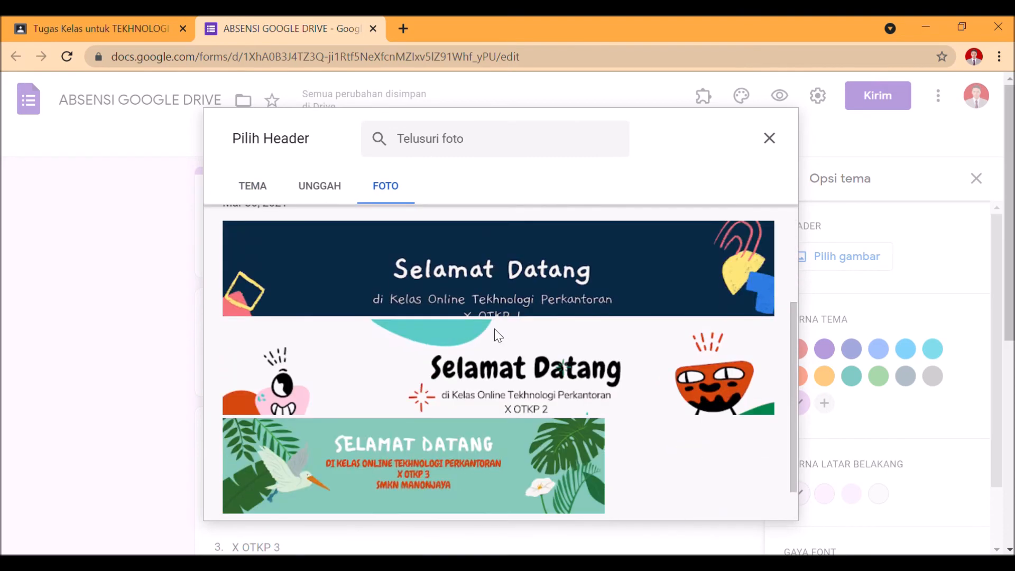
{"action": "left_click", "coordinate": [624, 374]}
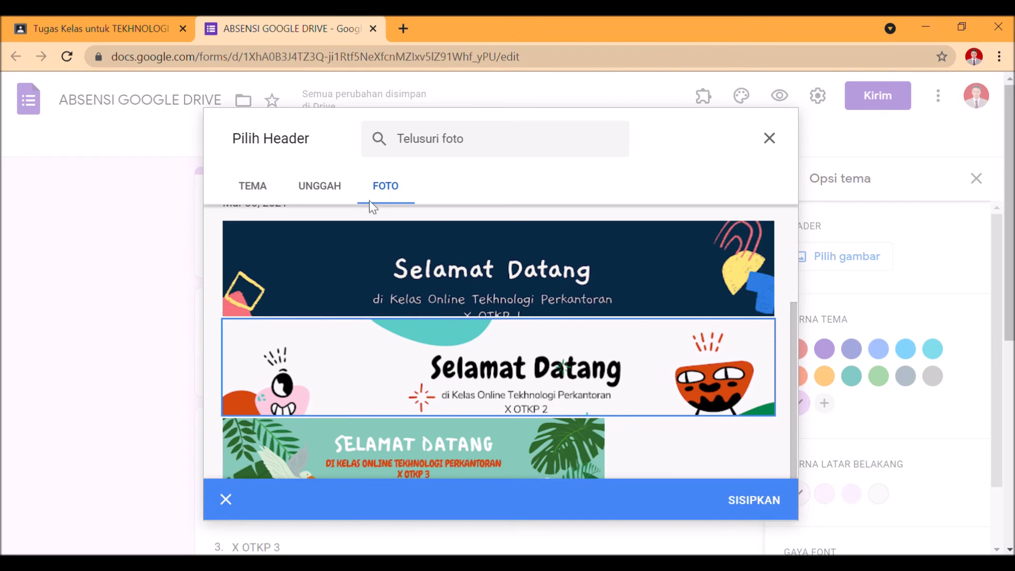
{"action": "left_click", "coordinate": [324, 185]}
Insert the illustrated bookshelf image from the Kantor dan Sekolah themes as the form's header
{"action": "left_click", "coordinate": [277, 191]}
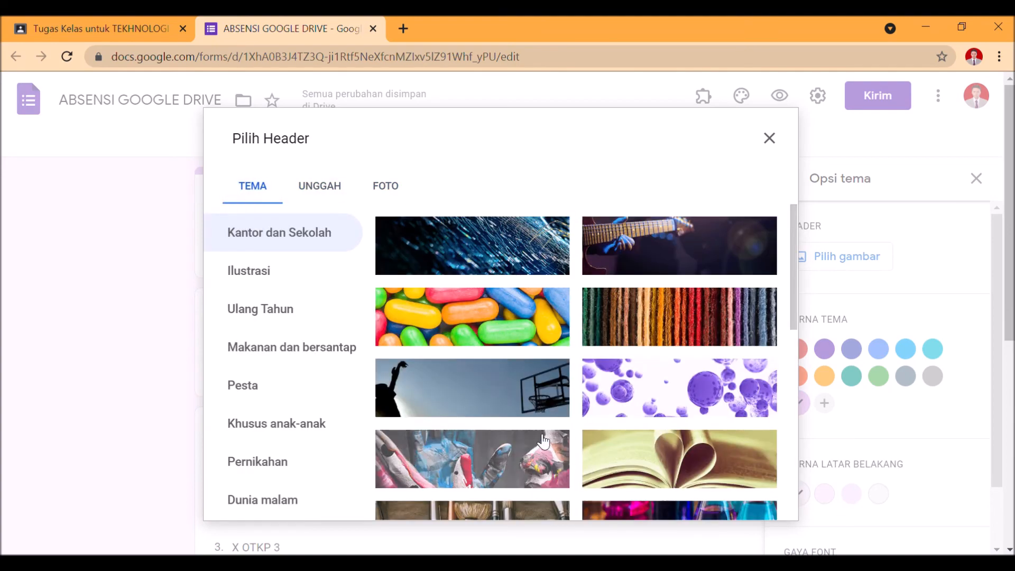
{"action": "scroll", "coordinate": [515, 474], "scroll_direction": "down", "scroll_amount": 15}
{"action": "scroll", "coordinate": [516, 475], "scroll_direction": "down", "scroll_amount": 7}
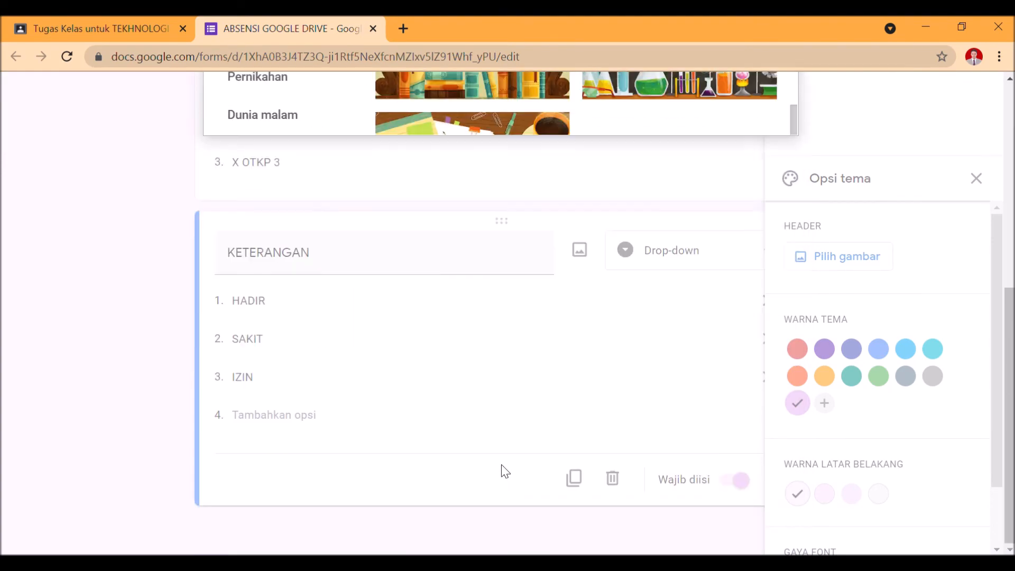
{"action": "scroll", "coordinate": [531, 288], "scroll_direction": "up", "scroll_amount": 3}
{"action": "left_click", "coordinate": [531, 243]}
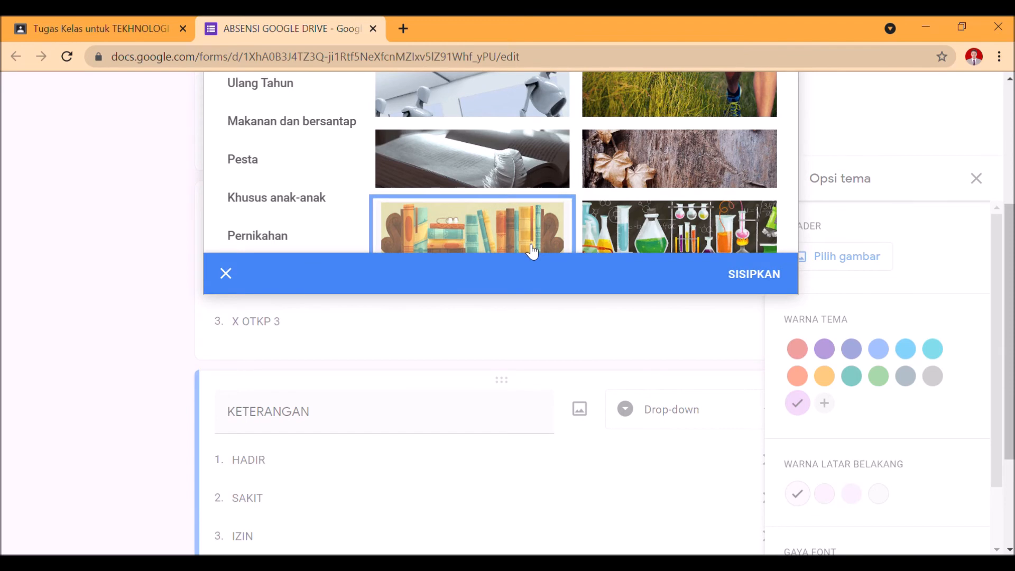
{"action": "left_click", "coordinate": [767, 279]}
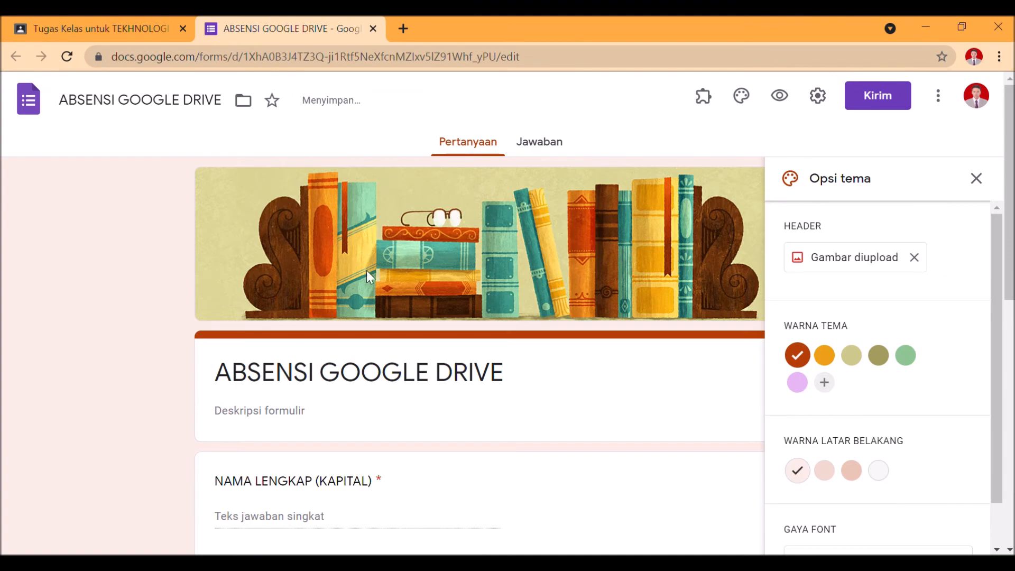
{"action": "scroll", "coordinate": [360, 267], "scroll_direction": "down", "scroll_amount": 9}
{"action": "scroll", "coordinate": [572, 274], "scroll_direction": "up", "scroll_amount": 9}
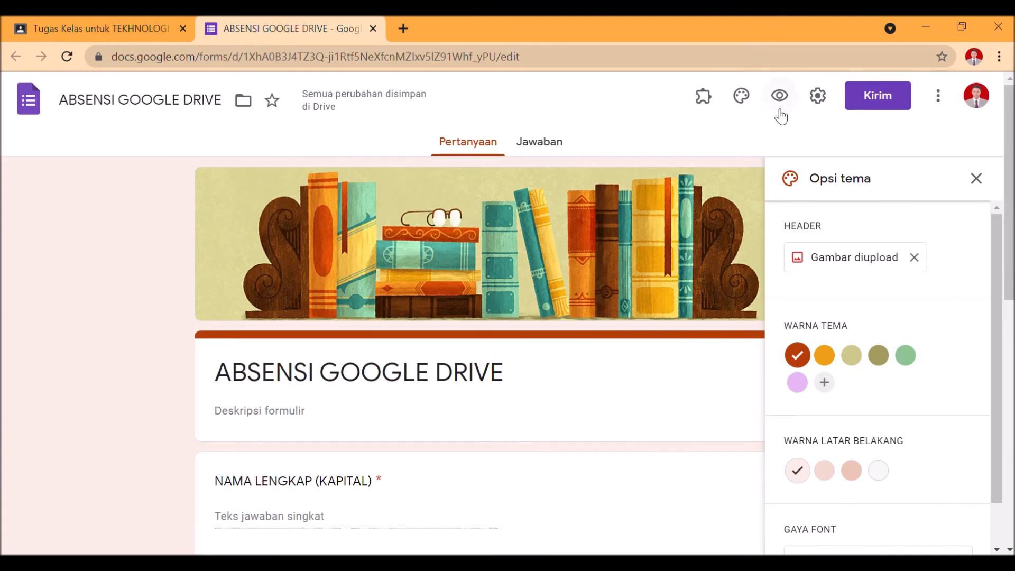
Lift the form's restriction to users of the organisation and limit respondents to one response in the settings
{"action": "left_click", "coordinate": [817, 97]}
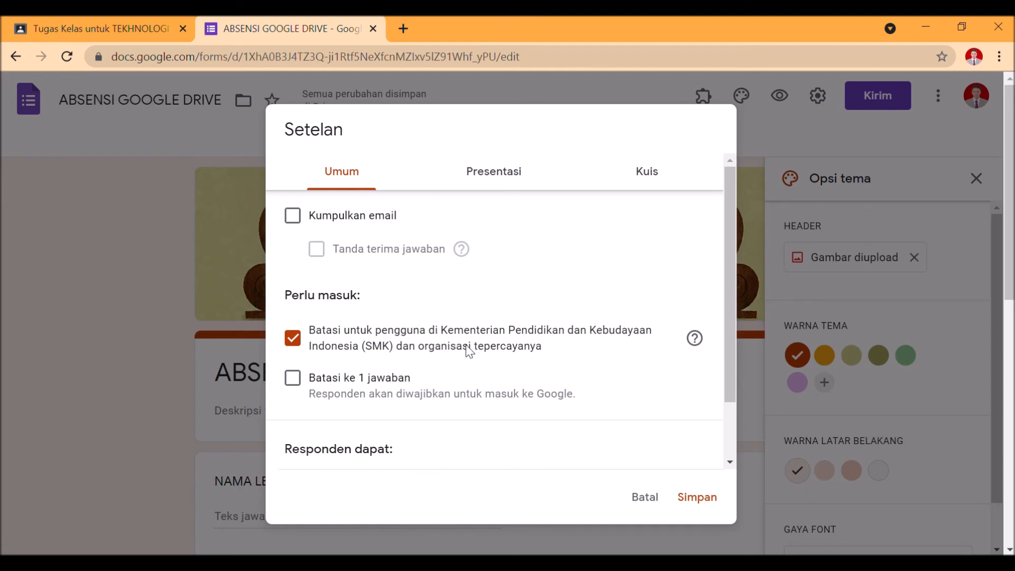
{"action": "left_click", "coordinate": [467, 351]}
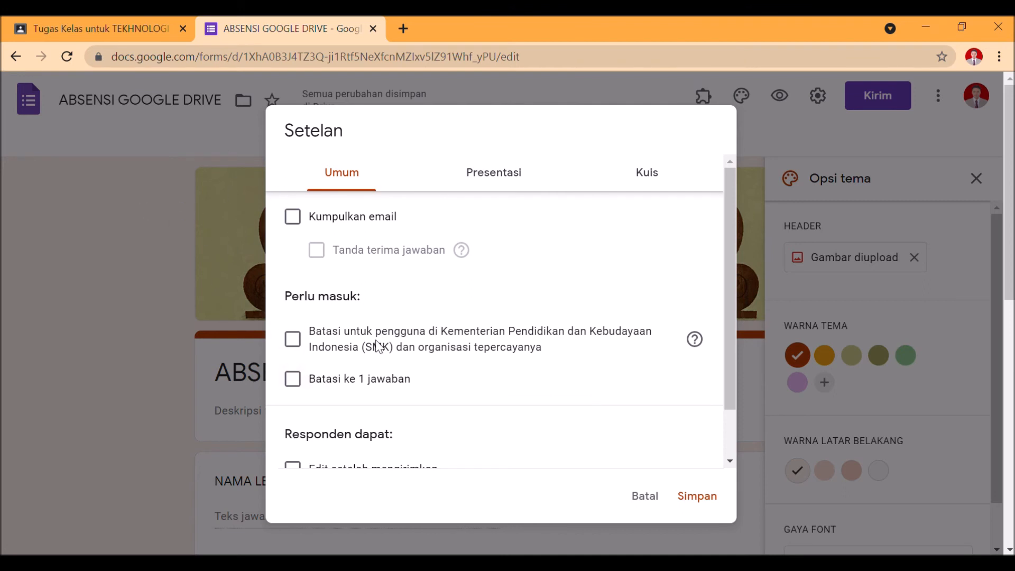
{"action": "scroll", "coordinate": [376, 346], "scroll_direction": "down", "scroll_amount": 2}
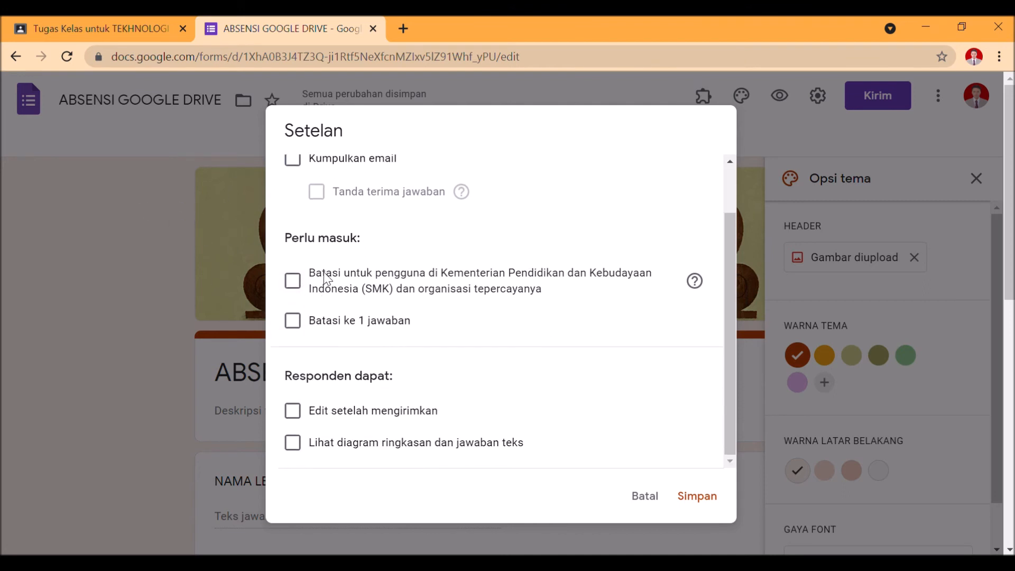
{"action": "left_click", "coordinate": [350, 323]}
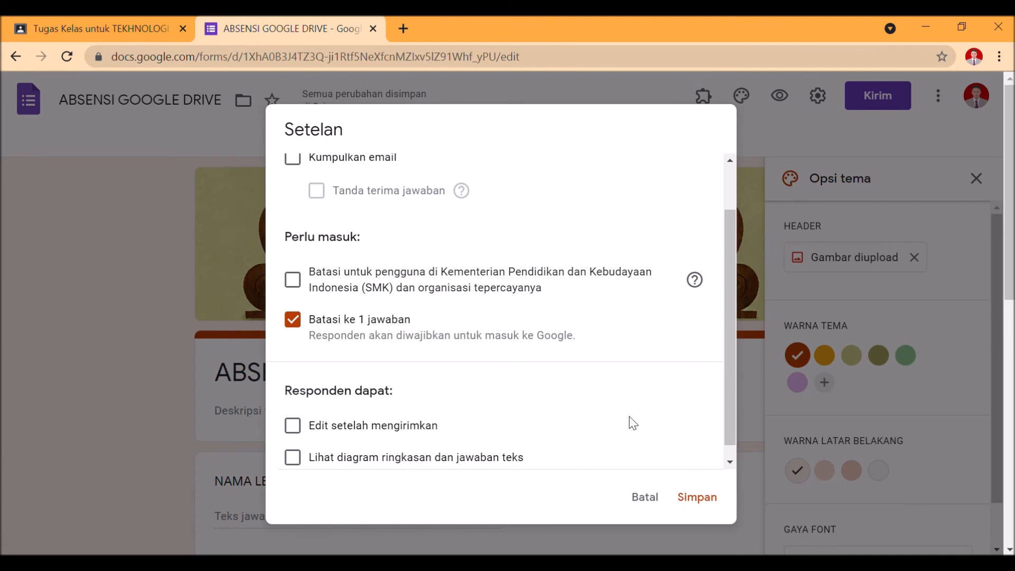
{"action": "scroll", "coordinate": [437, 274], "scroll_direction": "up", "scroll_amount": 2}
Set the form's confirmation message to "Terimakasih sudah mengabsen. Jangan lupa Jaga Prokesnya. 5 M" and save the settings
{"action": "left_click", "coordinate": [493, 185]}
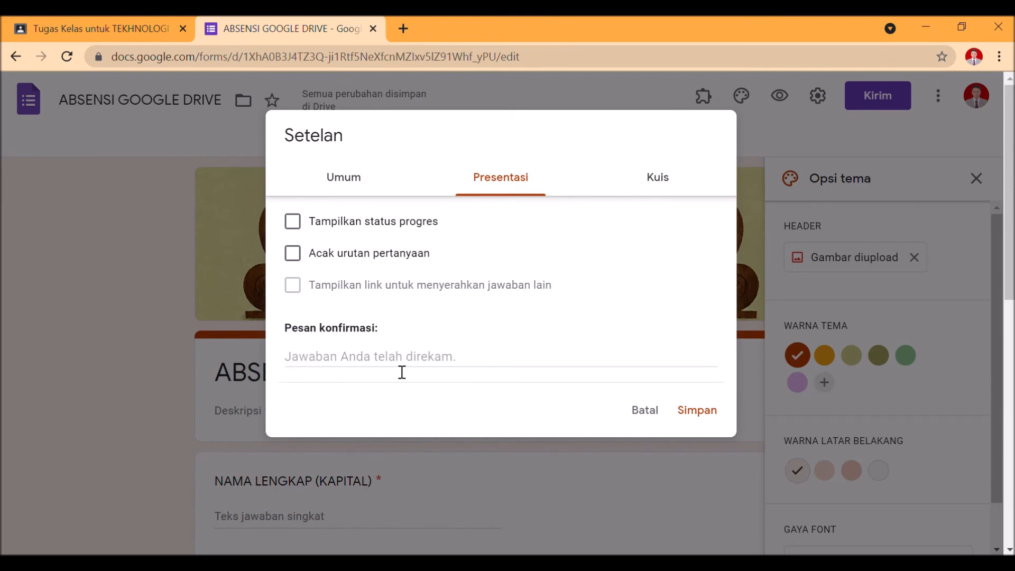
{"action": "left_click", "coordinate": [506, 363]}
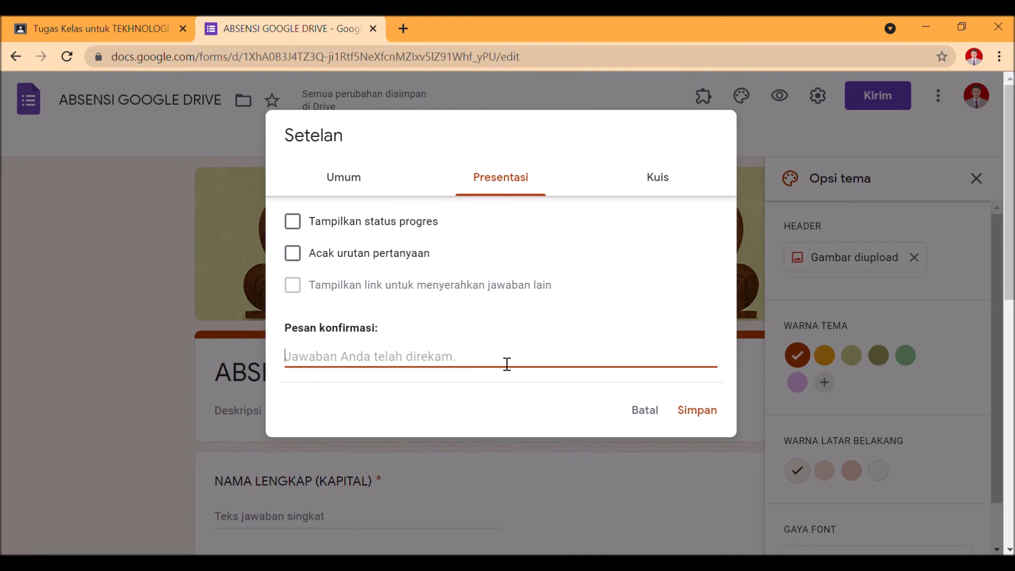
{"action": "type", "text": "Ter"}
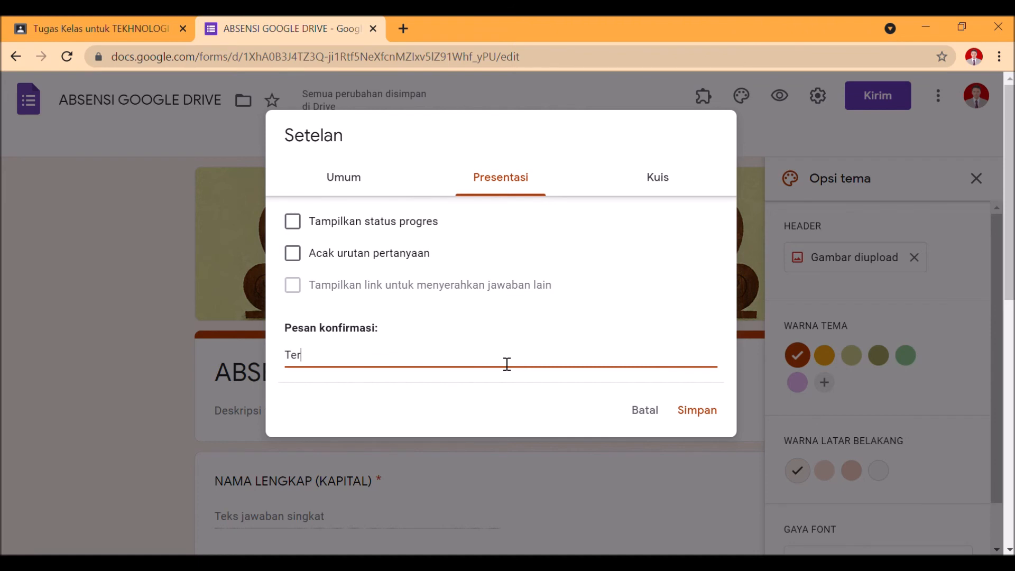
{"action": "type", "text": "imakasih sudah mengabsen. Jangan lupa Jaga "}
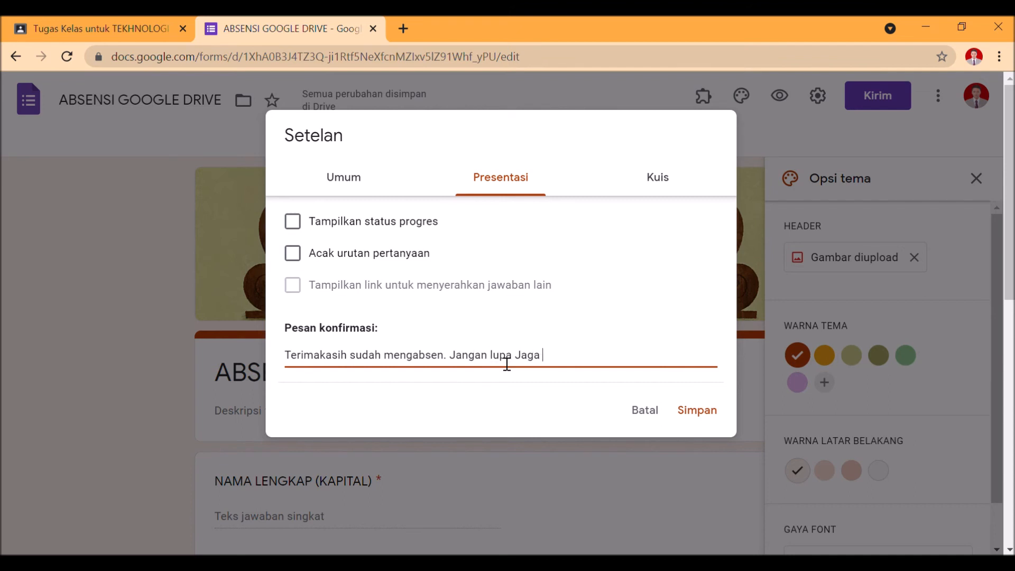
{"action": "type", "text": "Prokesnya. 5 M"}
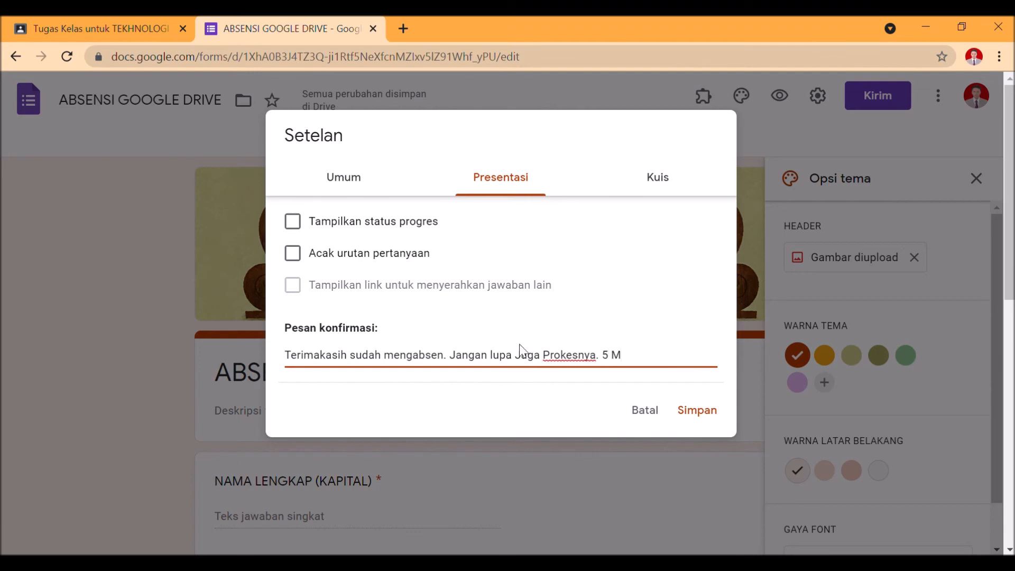
{"action": "left_click", "coordinate": [698, 412]}
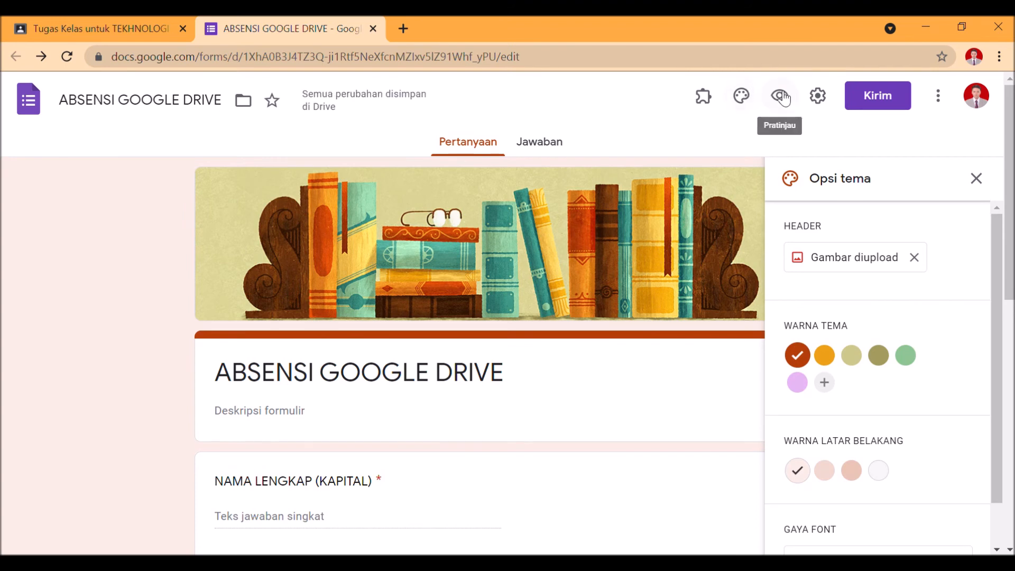
Close the theme options and preview the form, examining its name field and the KELAS and KETERANGAN drop-down choices
{"action": "left_click", "coordinate": [976, 178]}
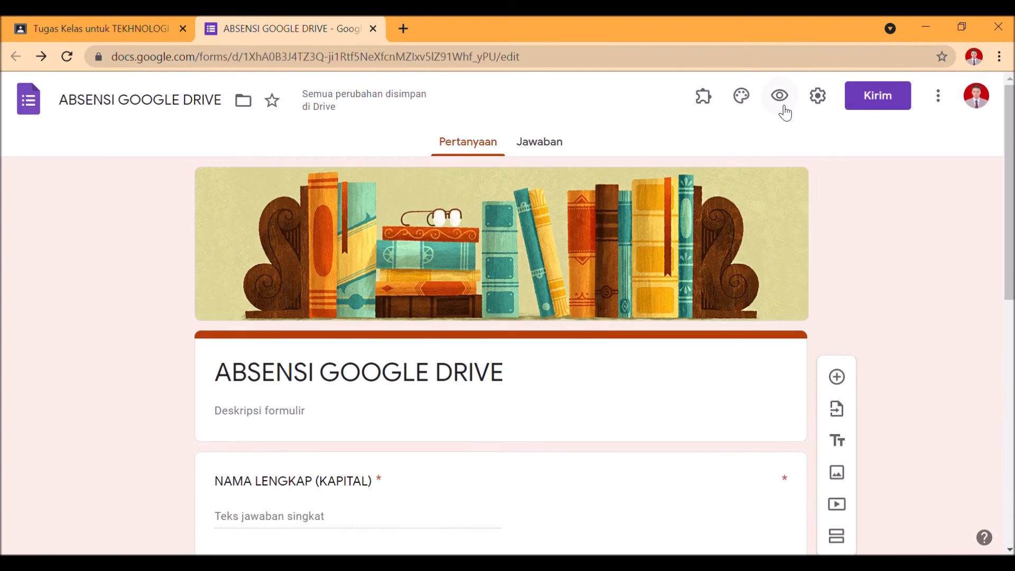
{"action": "left_click", "coordinate": [783, 108]}
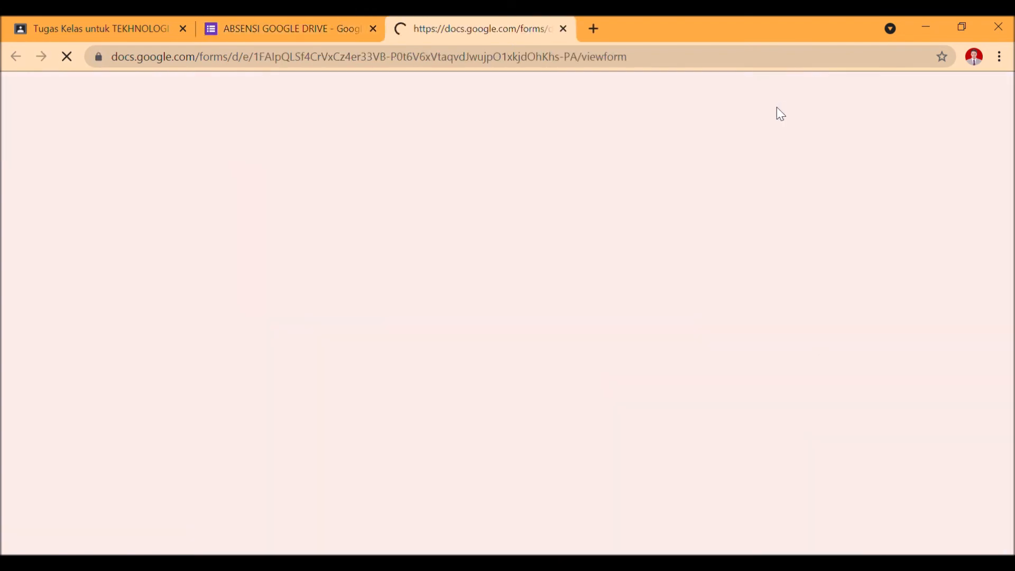
{"action": "scroll", "coordinate": [364, 344], "scroll_direction": "down", "scroll_amount": 5}
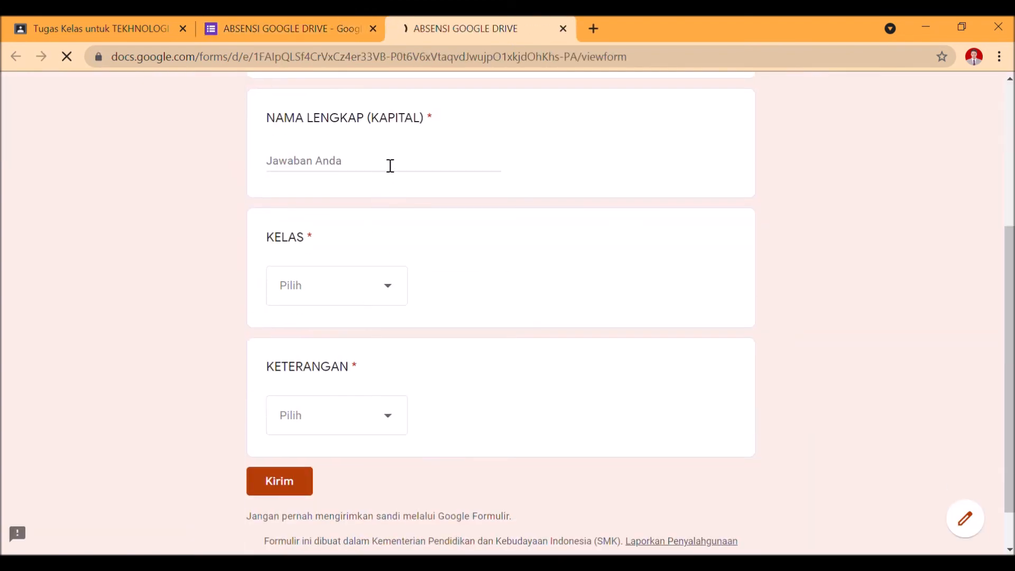
{"action": "left_click", "coordinate": [359, 293]}
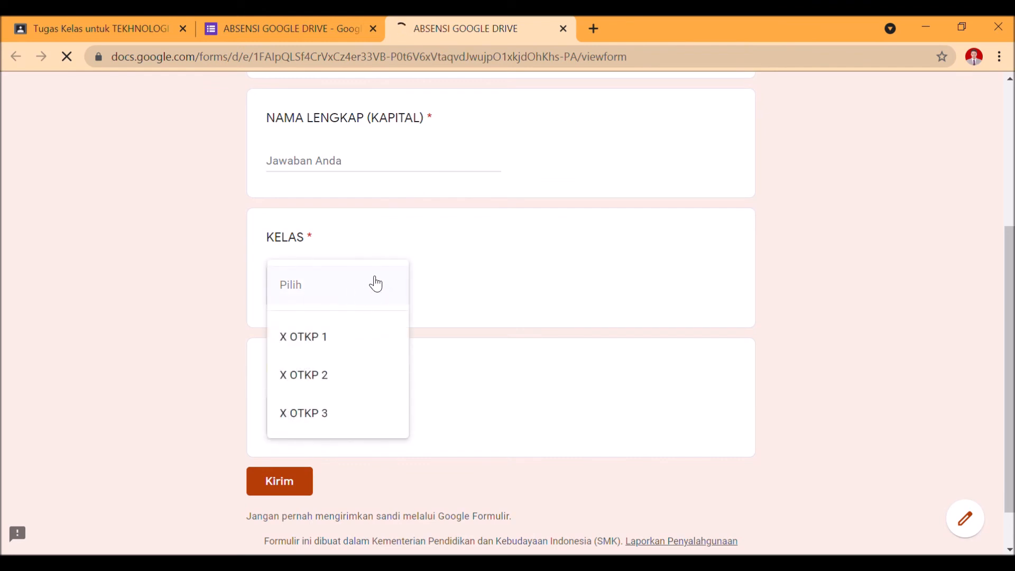
{"action": "left_click", "coordinate": [376, 281]}
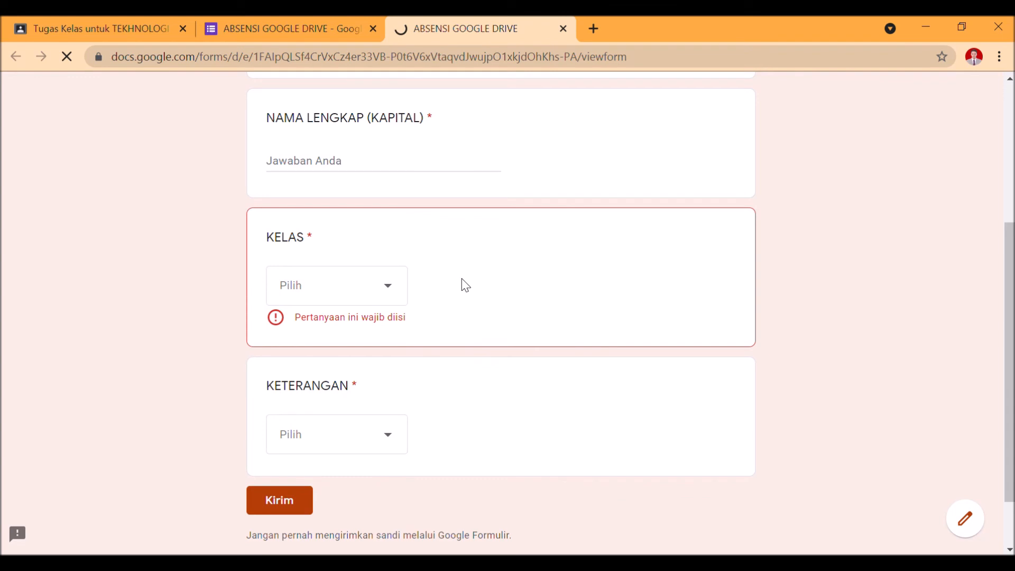
{"action": "left_click", "coordinate": [384, 287]}
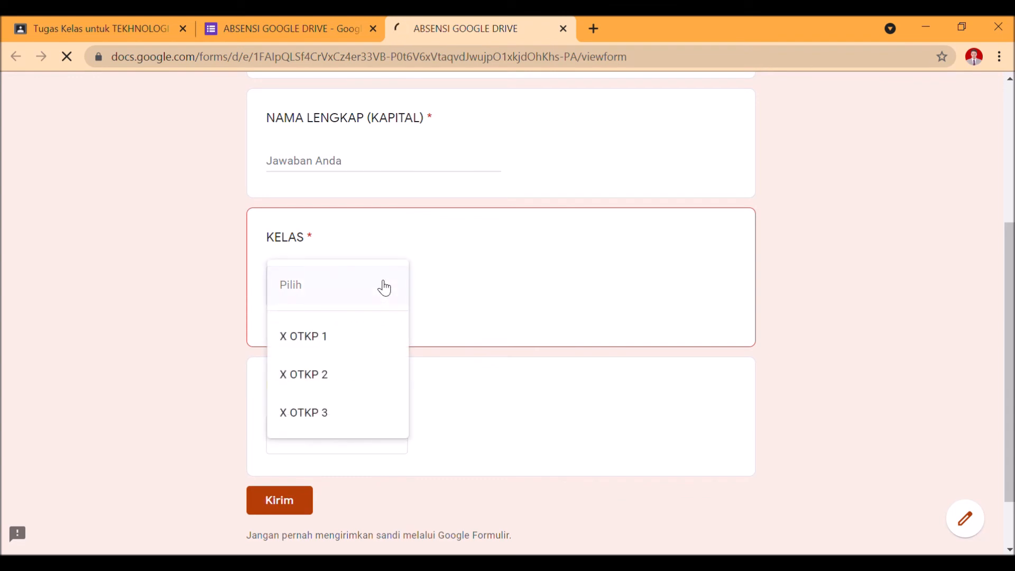
{"action": "left_click", "coordinate": [466, 379]}
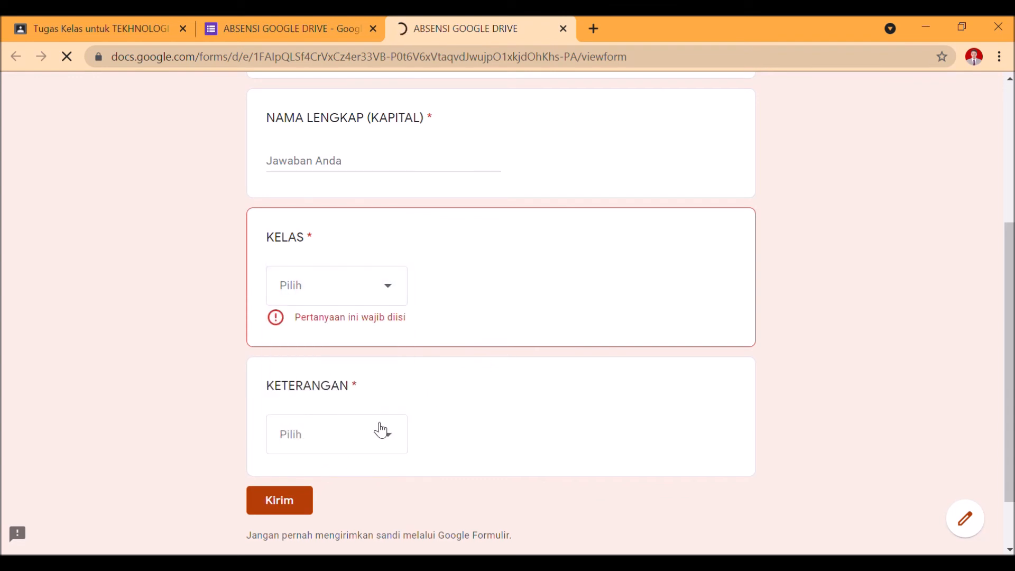
{"action": "left_click", "coordinate": [346, 434]}
{"action": "left_click", "coordinate": [487, 400]}
{"action": "scroll", "coordinate": [301, 401], "scroll_direction": "up", "scroll_amount": 5}
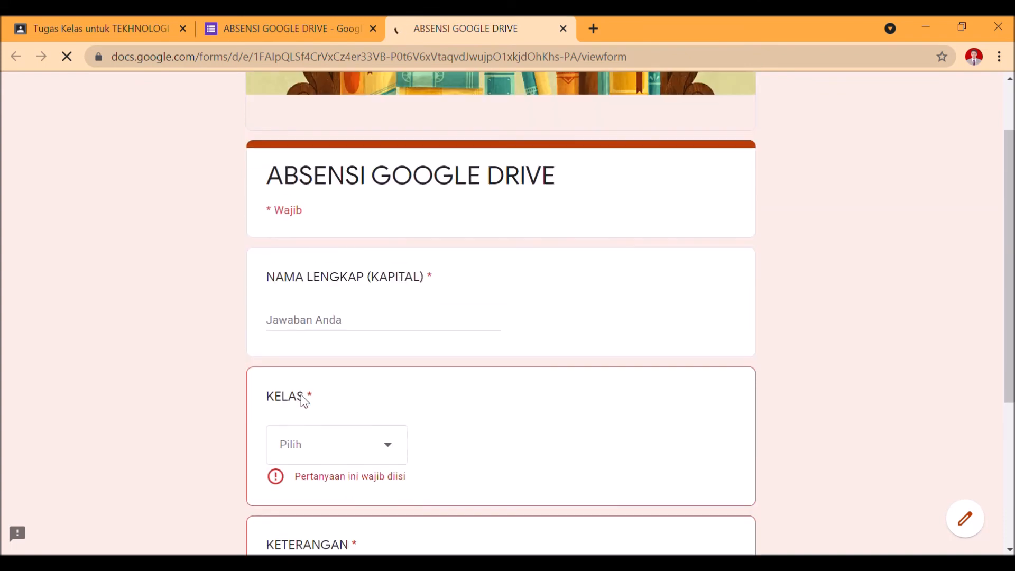
{"action": "scroll", "coordinate": [335, 436], "scroll_direction": "down", "scroll_amount": 5}
{"action": "left_click", "coordinate": [376, 169]}
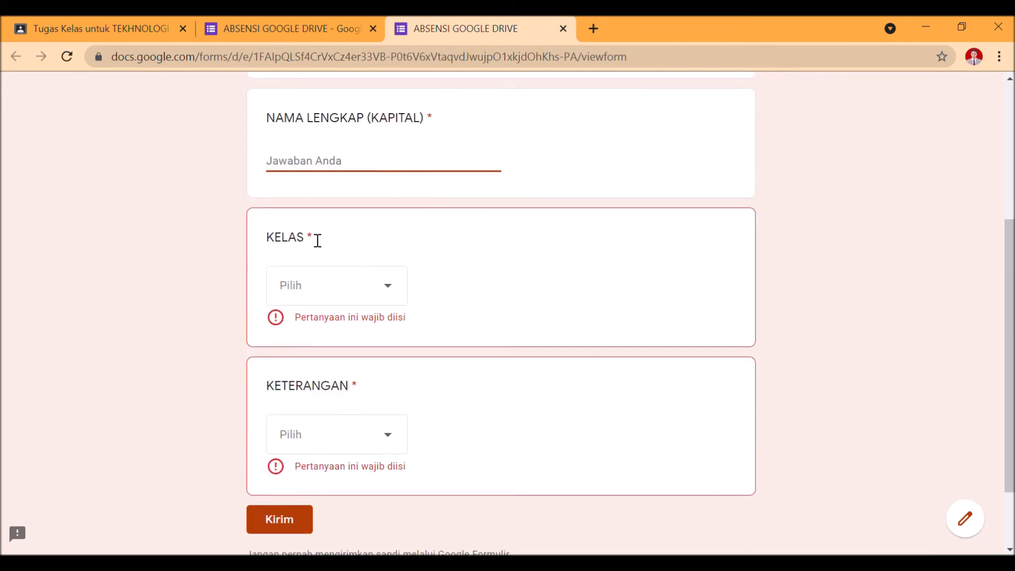
Back in the form editor, add the description "Isilah dengan keadaan yang sesungguhnya" to the KETERANGAN question
{"action": "left_click", "coordinate": [275, 28]}
{"action": "scroll", "coordinate": [592, 338], "scroll_direction": "down", "scroll_amount": 7}
{"action": "left_click", "coordinate": [616, 313]}
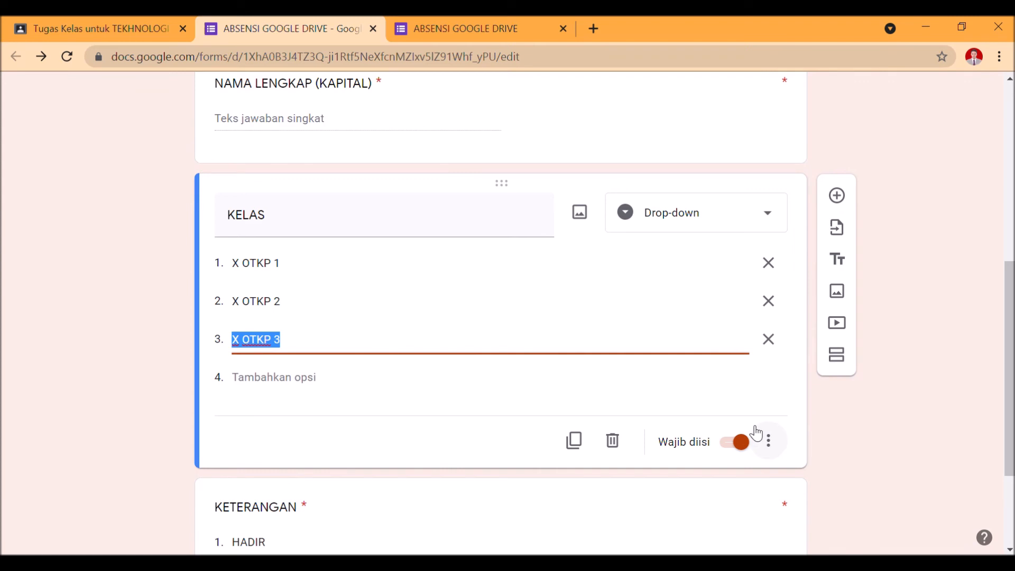
{"action": "scroll", "coordinate": [742, 445], "scroll_direction": "down", "scroll_amount": 3}
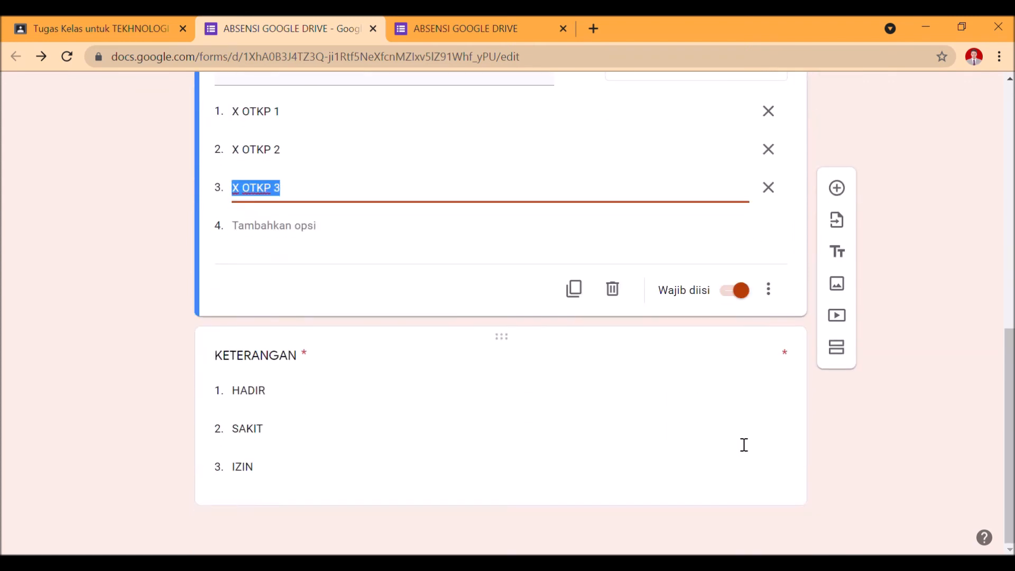
{"action": "left_click", "coordinate": [737, 431]}
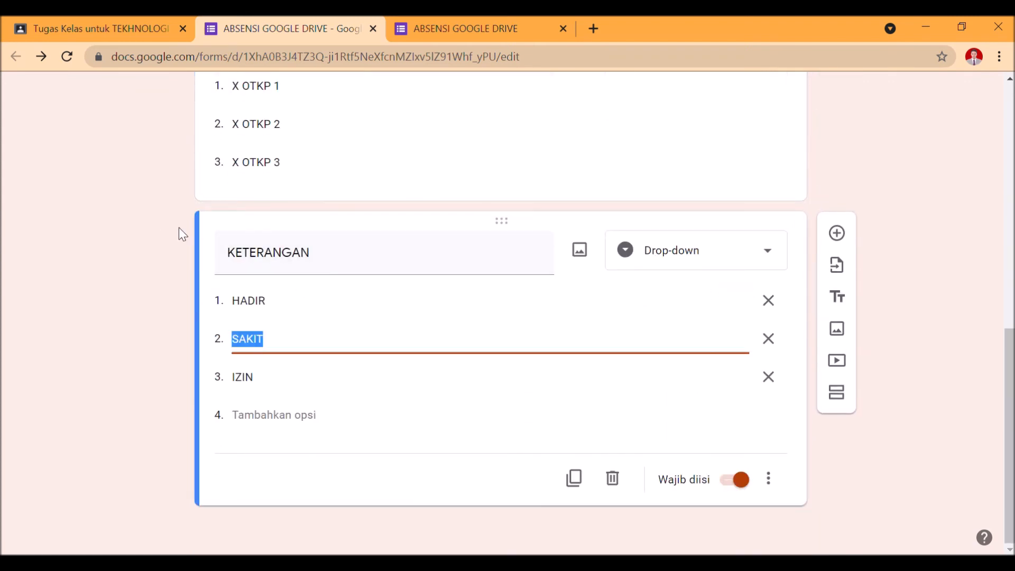
{"action": "left_click", "coordinate": [774, 481]}
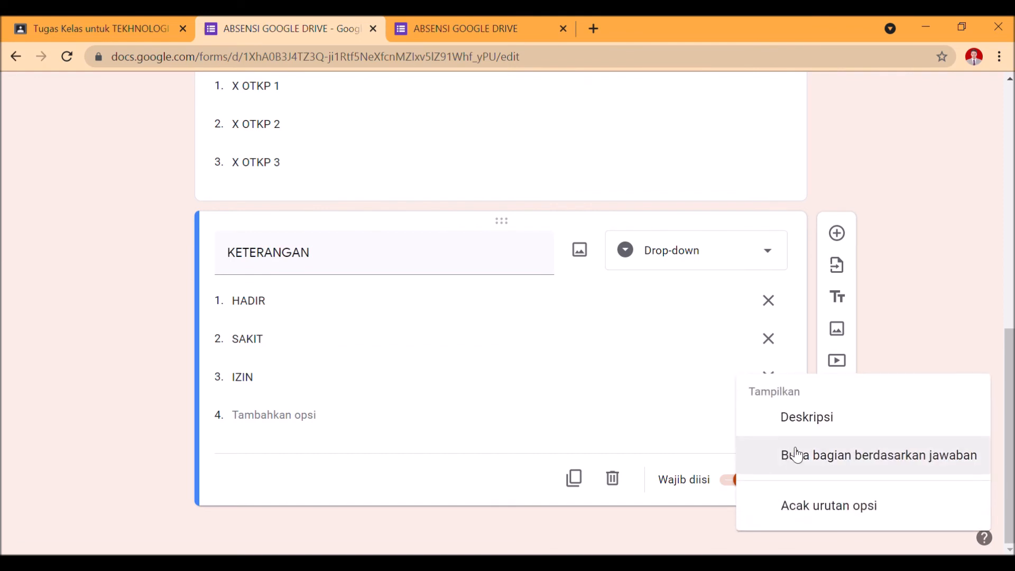
{"action": "left_click", "coordinate": [792, 423]}
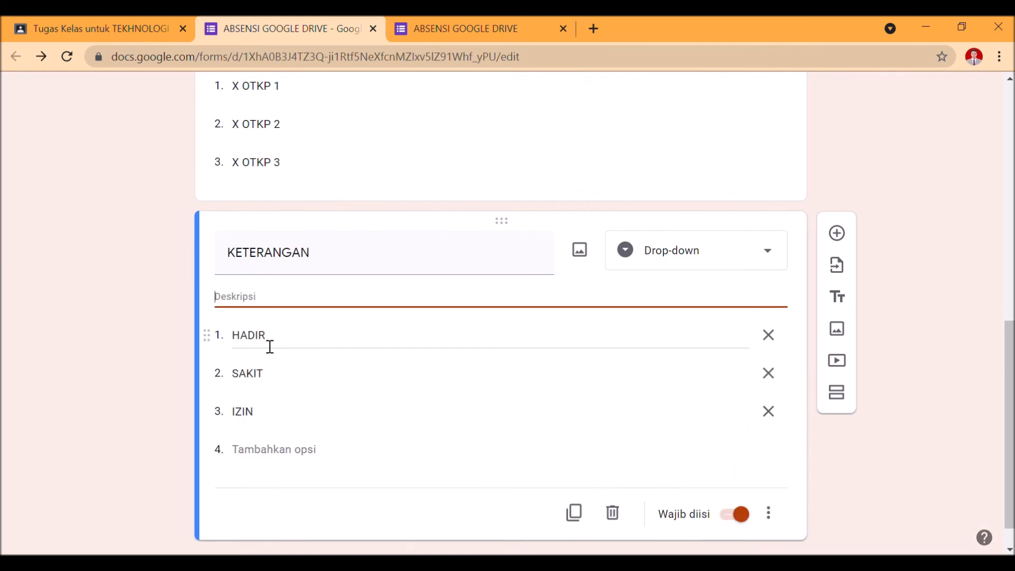
{"action": "type", "text": "Isilah dengan keadaan yang sesungguhnya."}
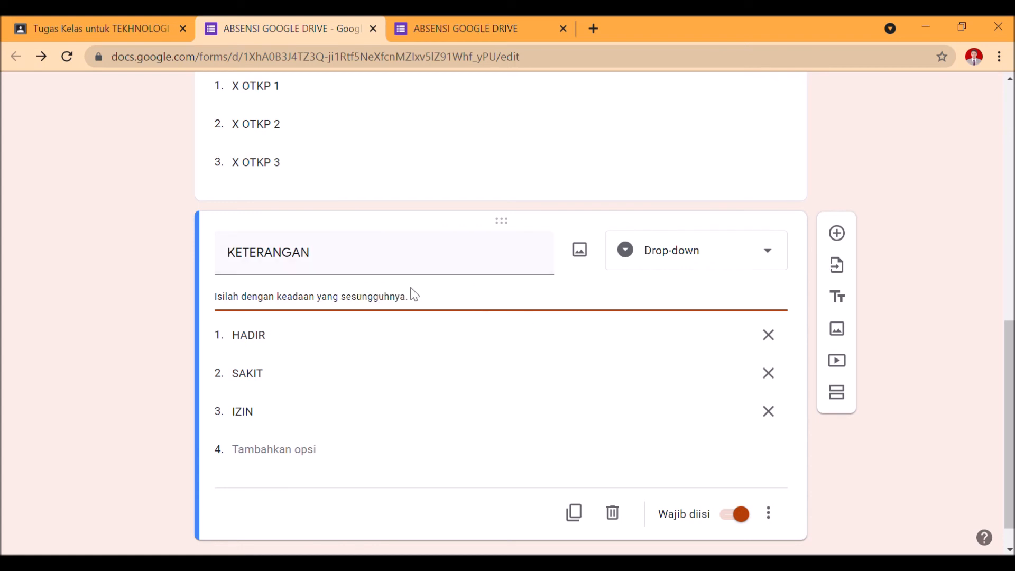
Clear the KETERANGAN question's description text and turn its description off
{"action": "left_click_drag", "start_coordinate": [412, 295], "coordinate": [1, 280]}
{"action": "key", "text": "ctrl+x"}
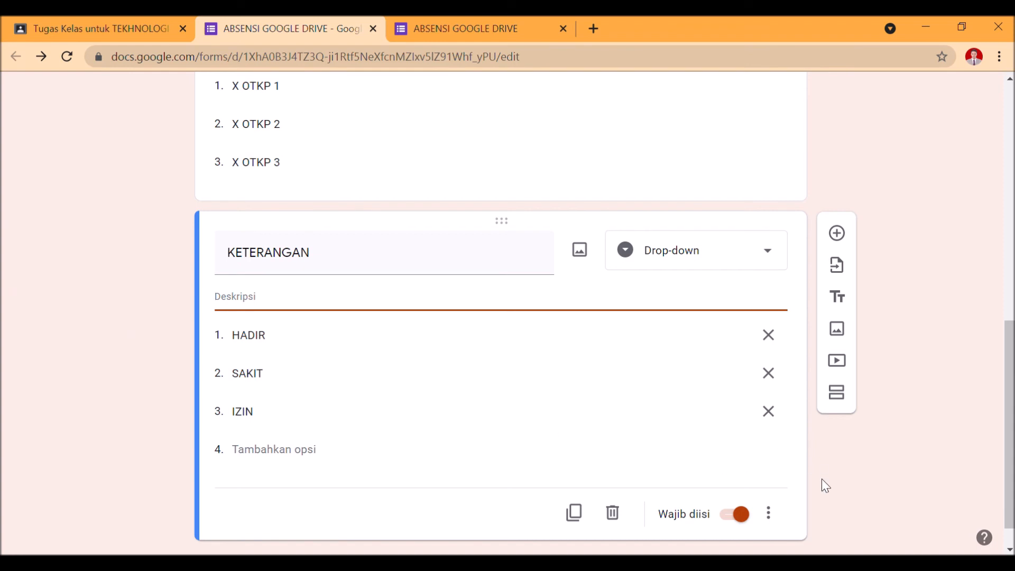
{"action": "left_click", "coordinate": [768, 512]}
{"action": "left_click", "coordinate": [783, 422]}
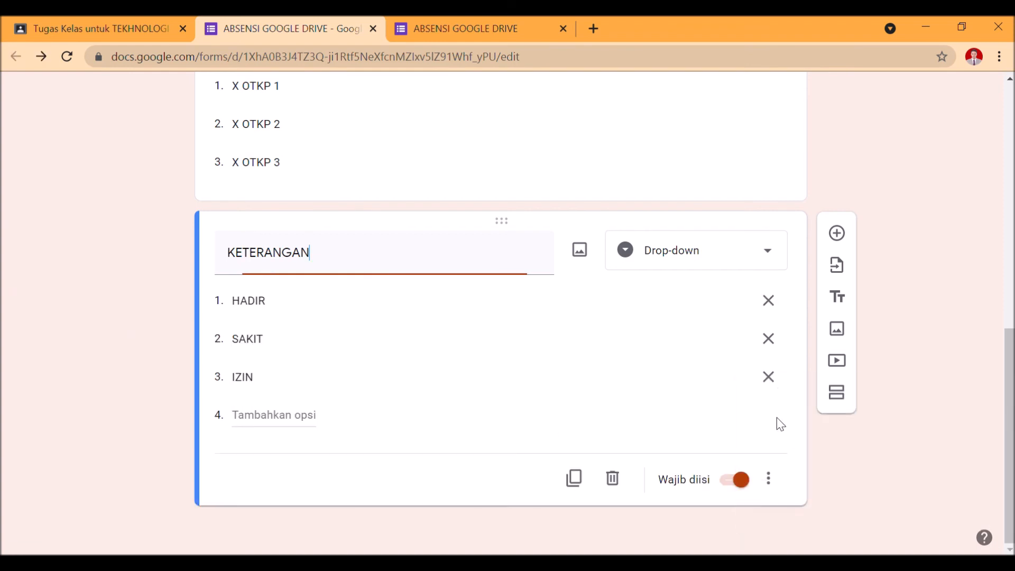
Close the form's editor and preview pages to return to the ABSENSI SISWA assignment
{"action": "scroll", "coordinate": [727, 447], "scroll_direction": "up", "scroll_amount": 15}
{"action": "scroll", "coordinate": [310, 338], "scroll_direction": "up", "scroll_amount": 1}
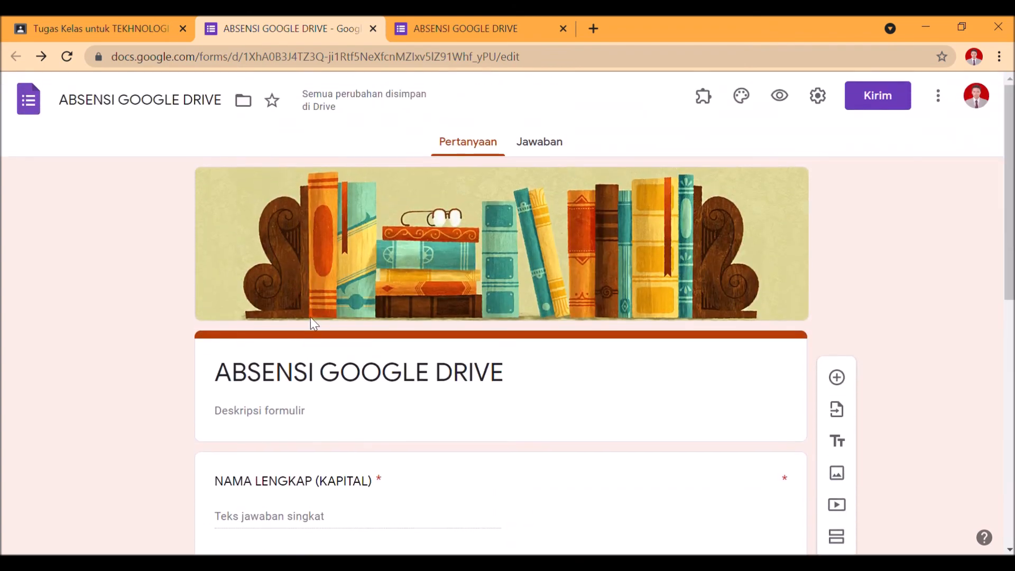
{"action": "left_click", "coordinate": [373, 29]}
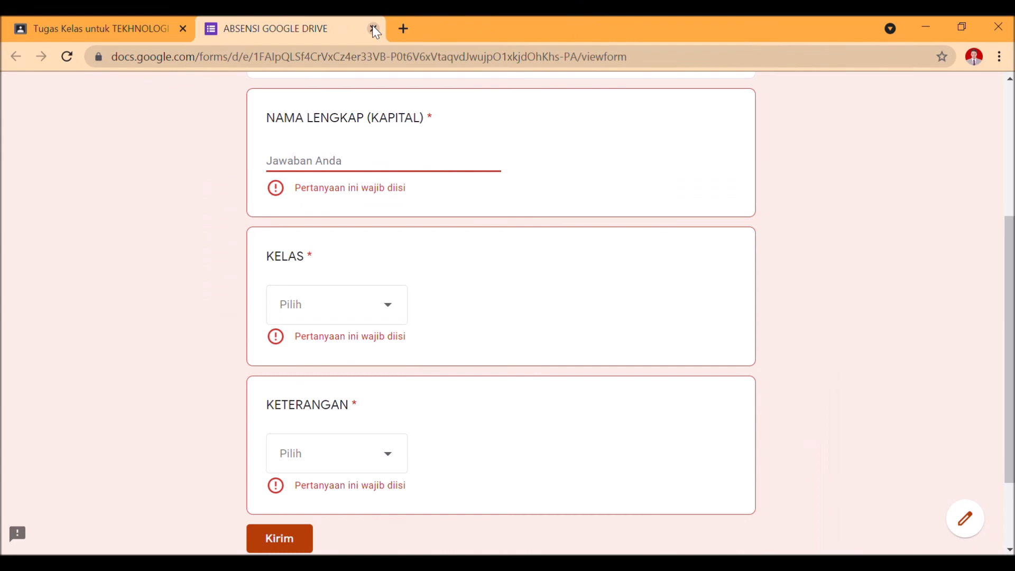
{"action": "left_click", "coordinate": [373, 28]}
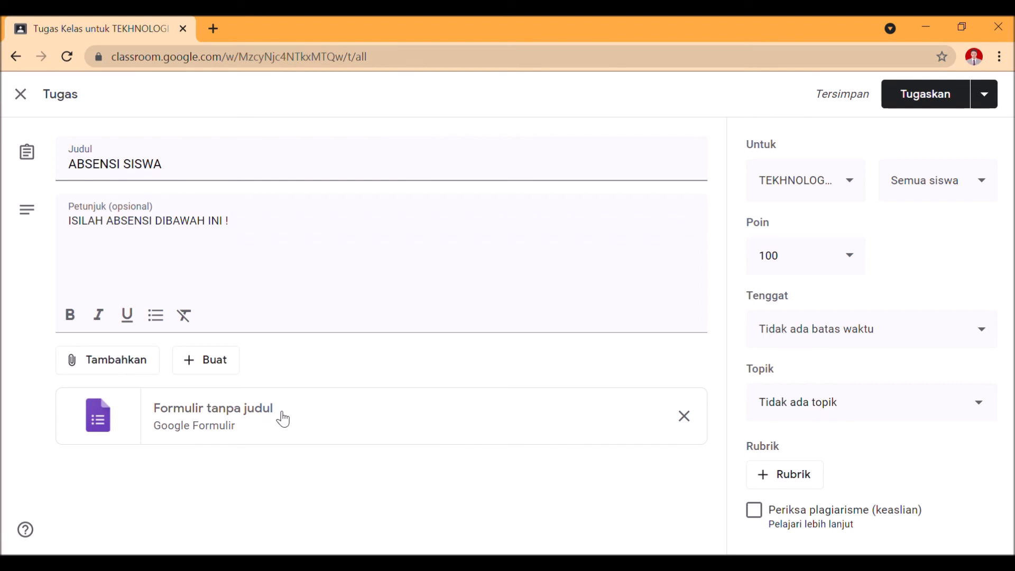
Reopen the form attached to the assignment and examine its title and file name
{"action": "left_click", "coordinate": [244, 411]}
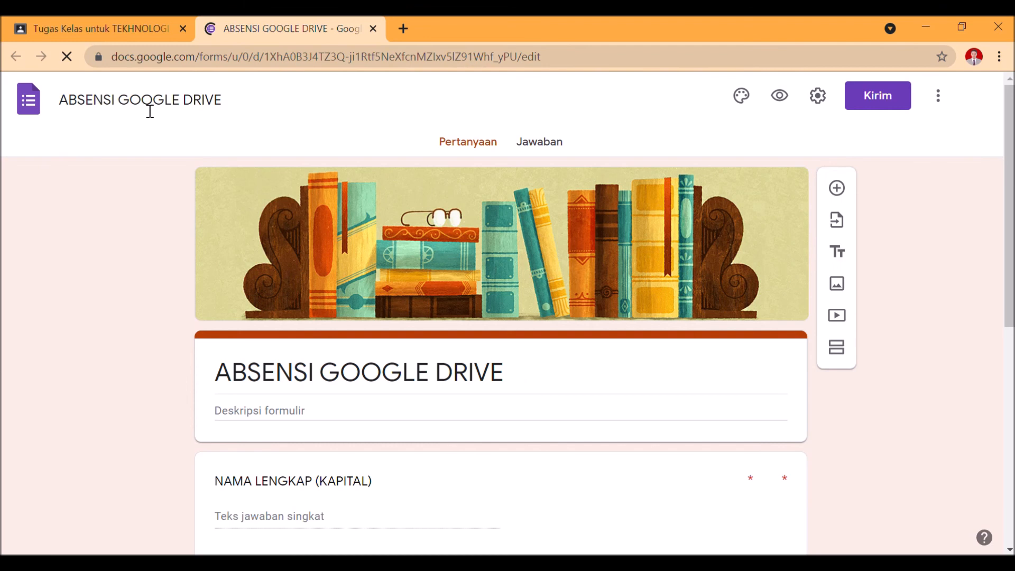
{"action": "left_click", "coordinate": [426, 390]}
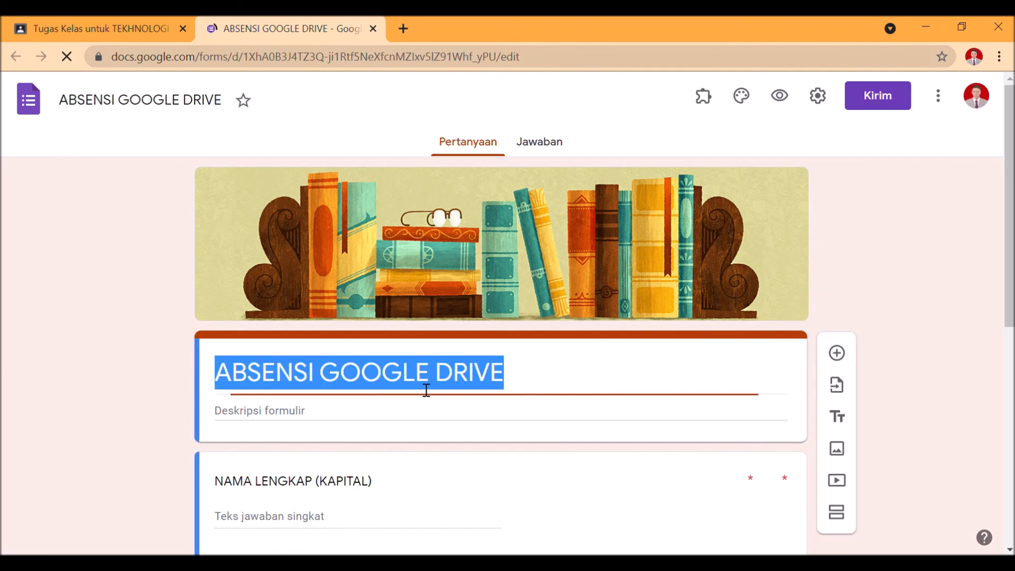
{"action": "left_click", "coordinate": [179, 110]}
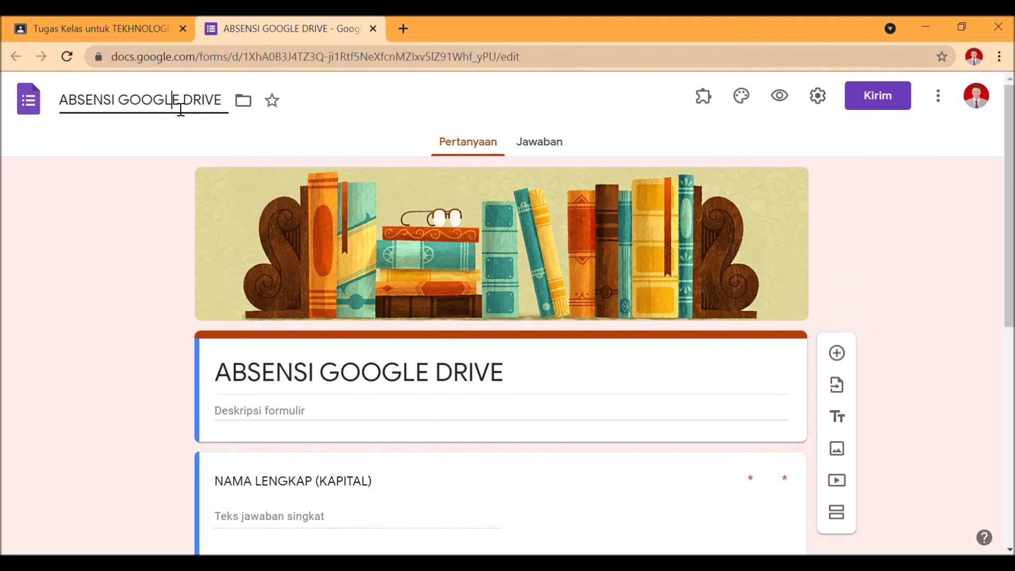
{"action": "left_click_drag", "start_coordinate": [224, 105], "coordinate": [58, 105]}
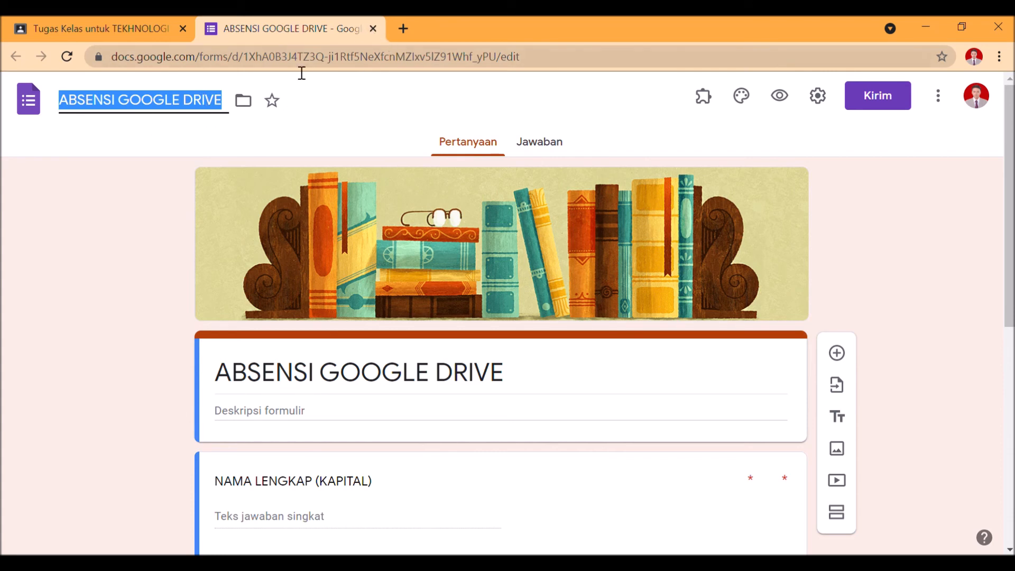
{"action": "left_click", "coordinate": [230, 109]}
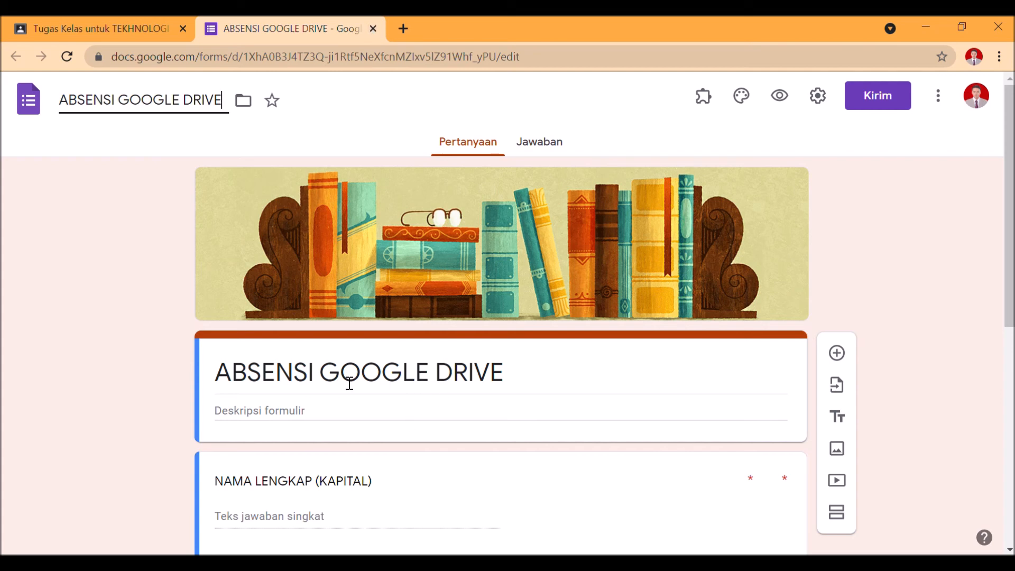
Close the attached form and examine which classes and students the ABSENSI SISWA assignment can be given to
{"action": "left_click", "coordinate": [373, 28]}
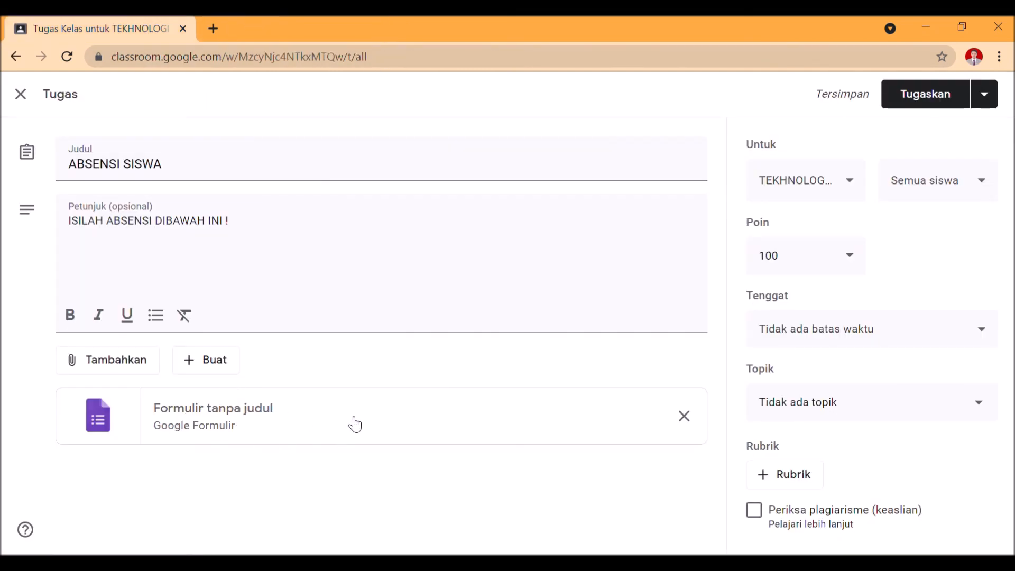
{"action": "left_click", "coordinate": [846, 197]}
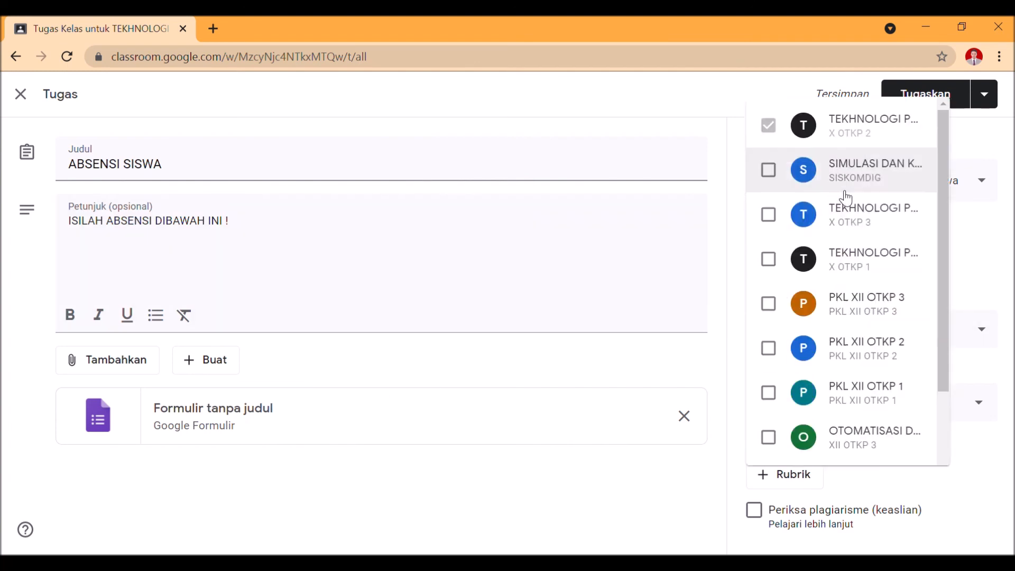
{"action": "left_click", "coordinate": [551, 481]}
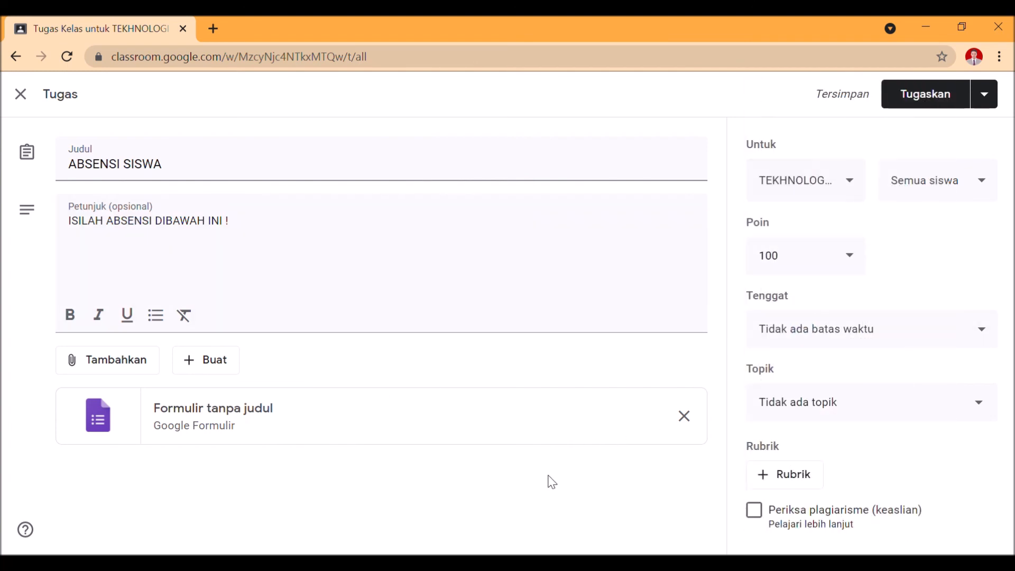
{"action": "left_click", "coordinate": [818, 180]}
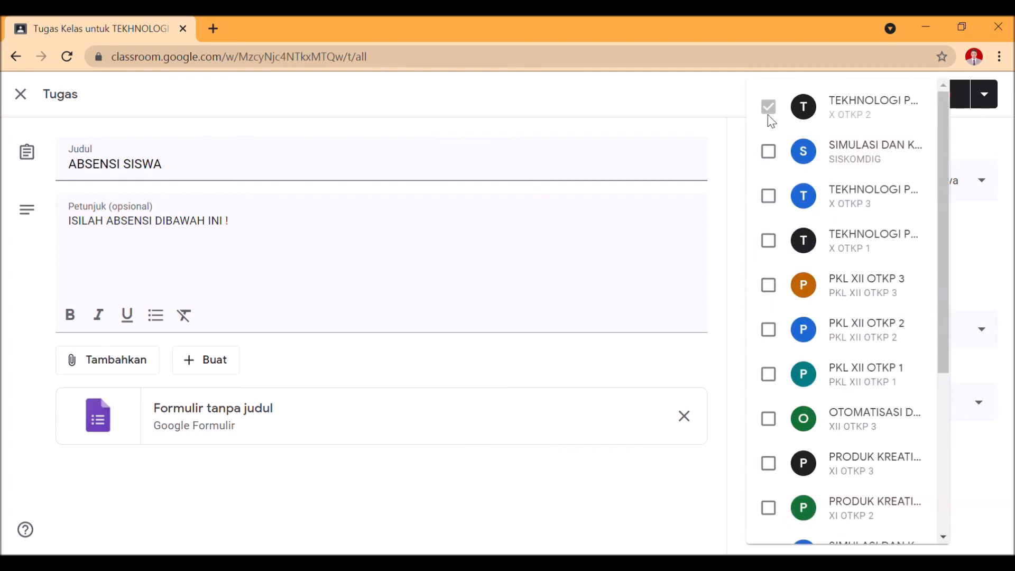
{"action": "left_click", "coordinate": [680, 103]}
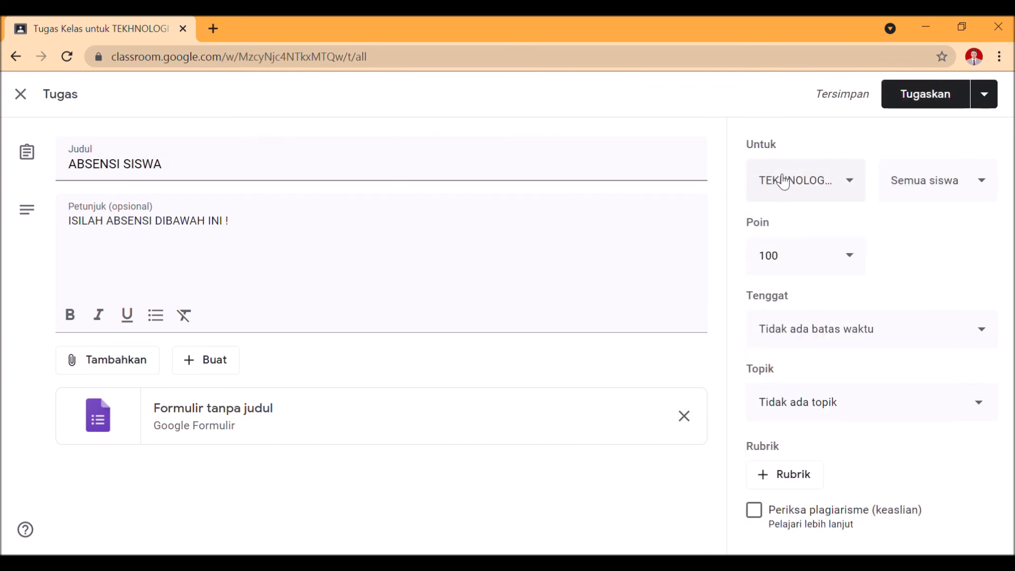
{"action": "left_click", "coordinate": [803, 190]}
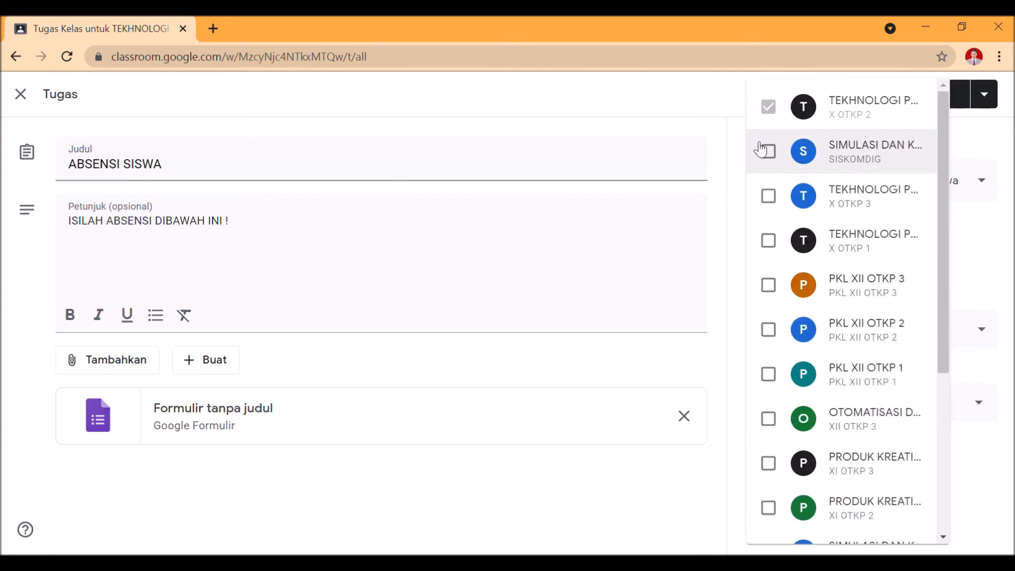
{"action": "left_click", "coordinate": [689, 512]}
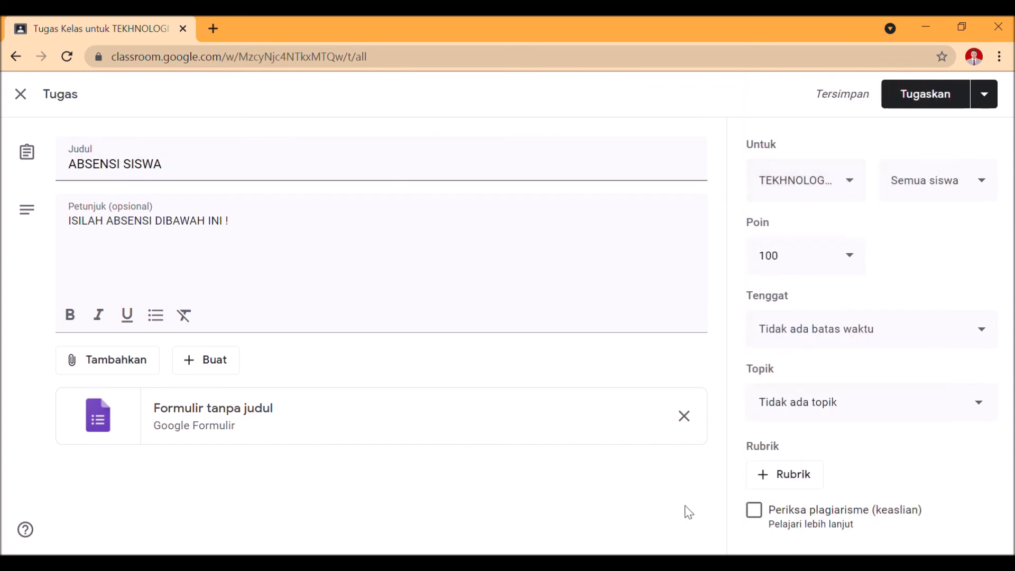
{"action": "left_click", "coordinate": [905, 183]}
{"action": "left_click", "coordinate": [904, 180]}
Set the assignment's due date to 28 Jul 2021 at 23.59
{"action": "left_click", "coordinate": [842, 328]}
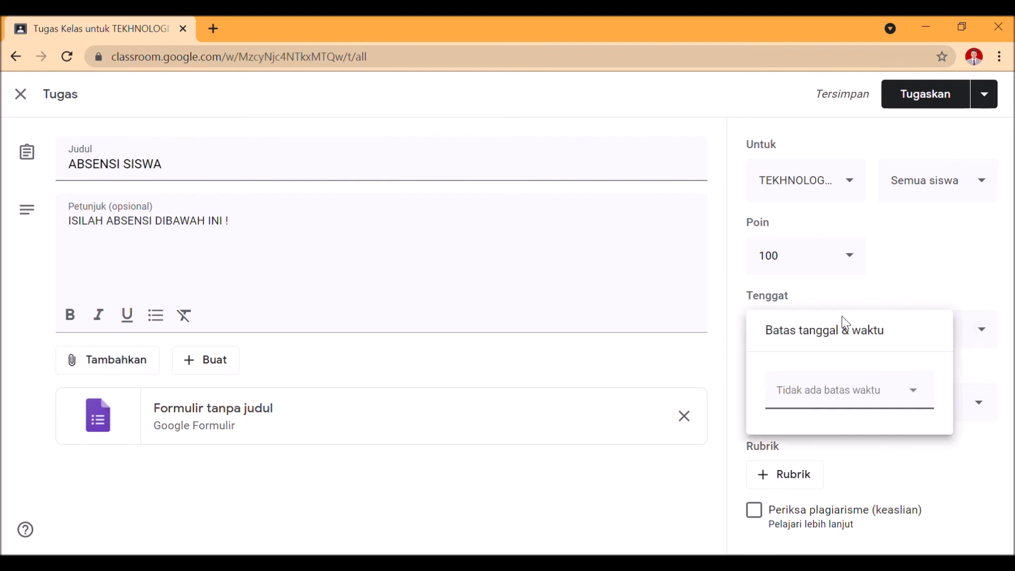
{"action": "left_click", "coordinate": [992, 368]}
{"action": "left_click", "coordinate": [979, 348]}
{"action": "left_click", "coordinate": [917, 407]}
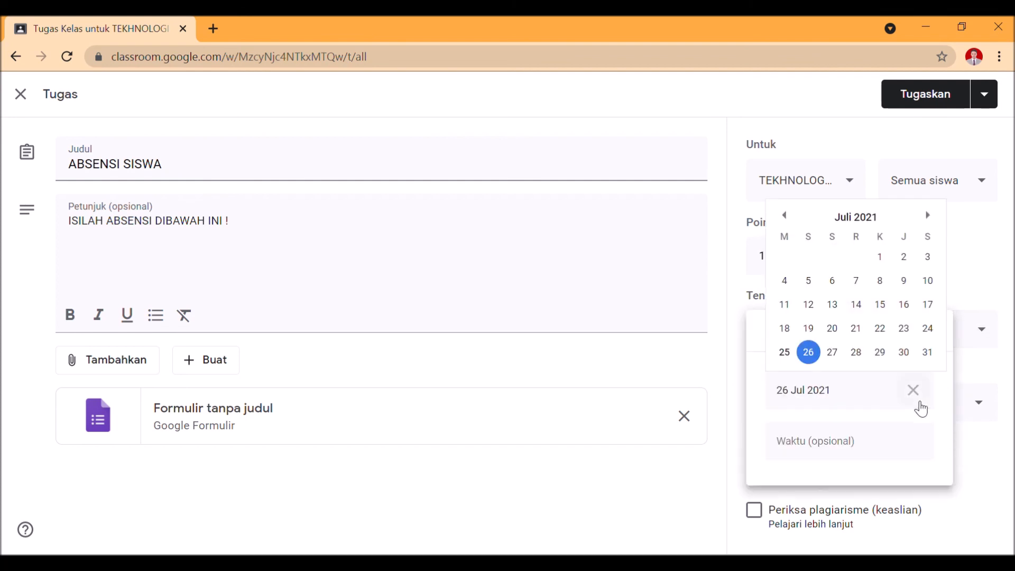
{"action": "left_click", "coordinate": [867, 362]}
{"action": "left_click", "coordinate": [845, 453]}
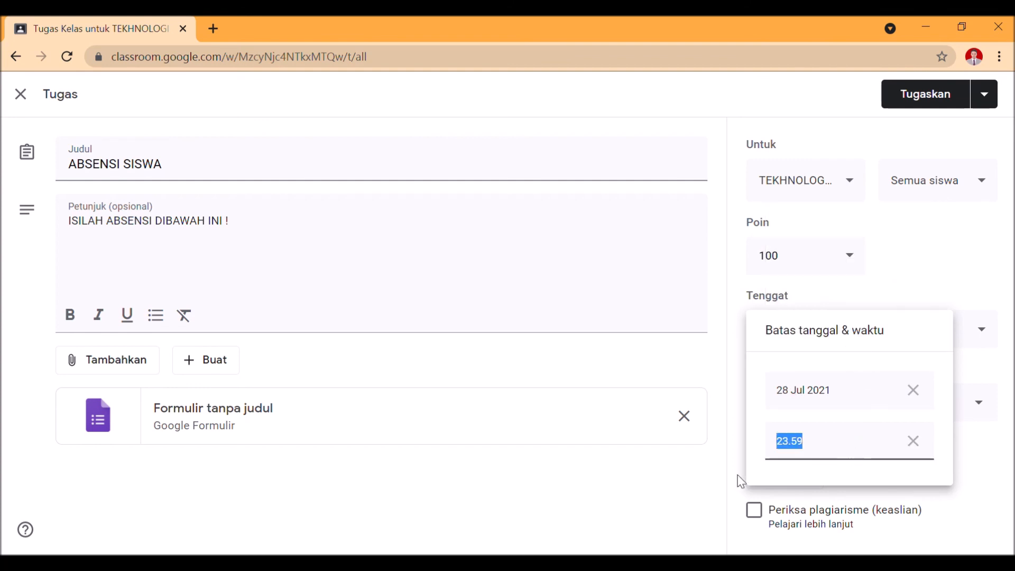
{"action": "left_click", "coordinate": [677, 488]}
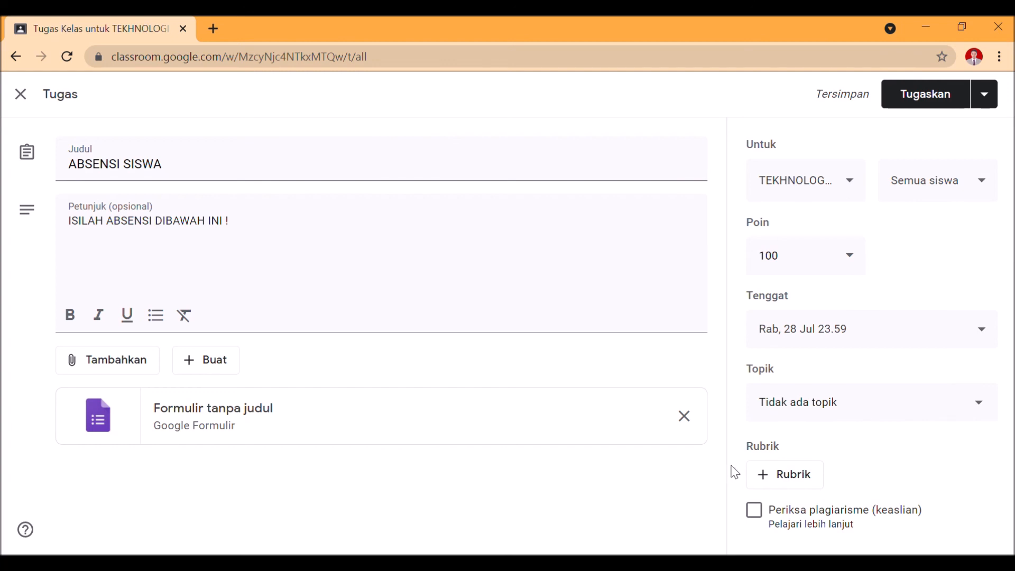
File the assignment under the GOOGLE DRIVE topic and assign it to the class
{"action": "left_click", "coordinate": [844, 411]}
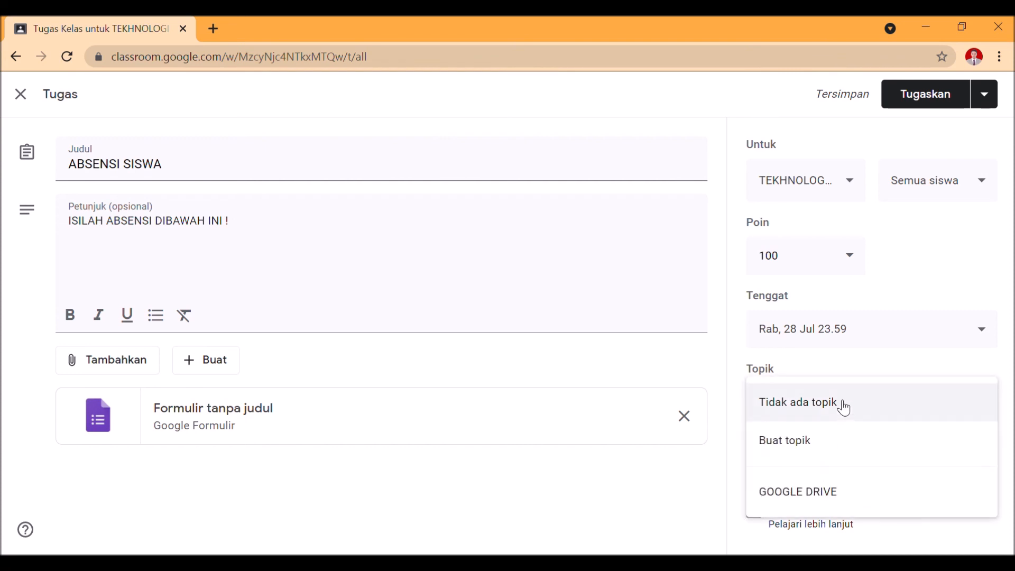
{"action": "left_click", "coordinate": [813, 507]}
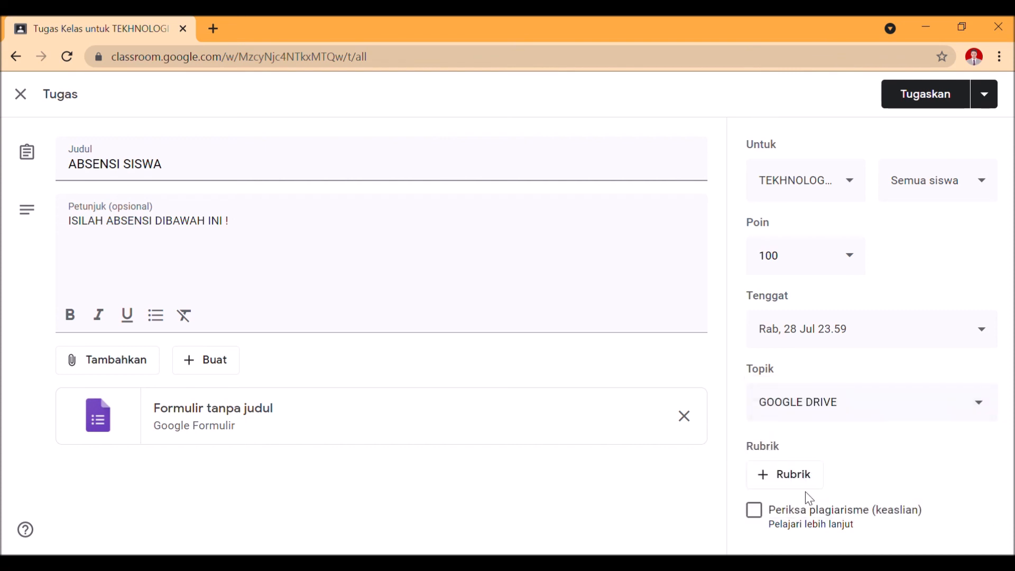
{"action": "left_click", "coordinate": [940, 94]}
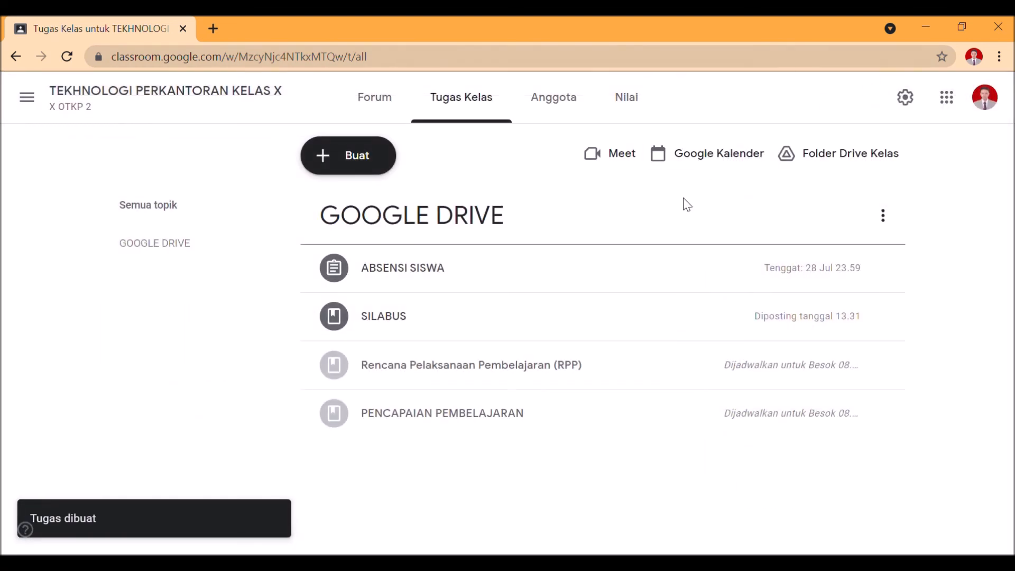
Examine the posted ABSENSI SISWA assignment's details and its student work page, and return to the classwork list
{"action": "left_click", "coordinate": [521, 286]}
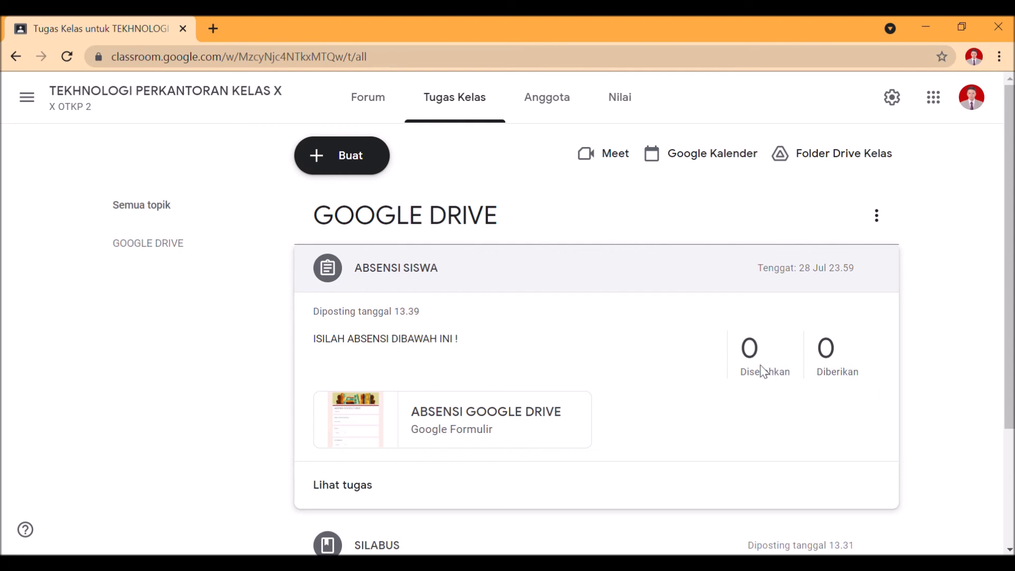
{"action": "left_click", "coordinate": [342, 485]}
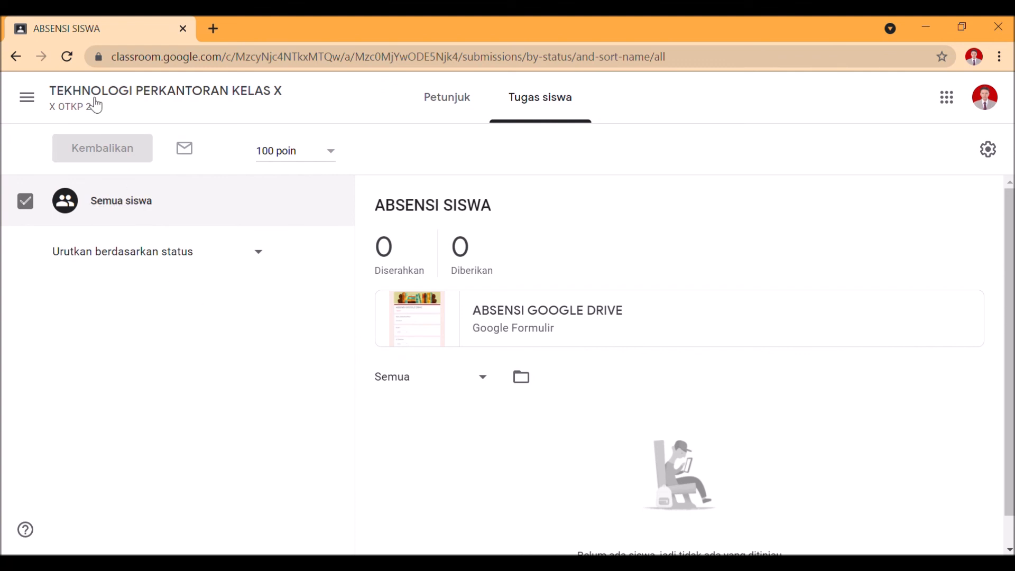
{"action": "left_click", "coordinate": [15, 57]}
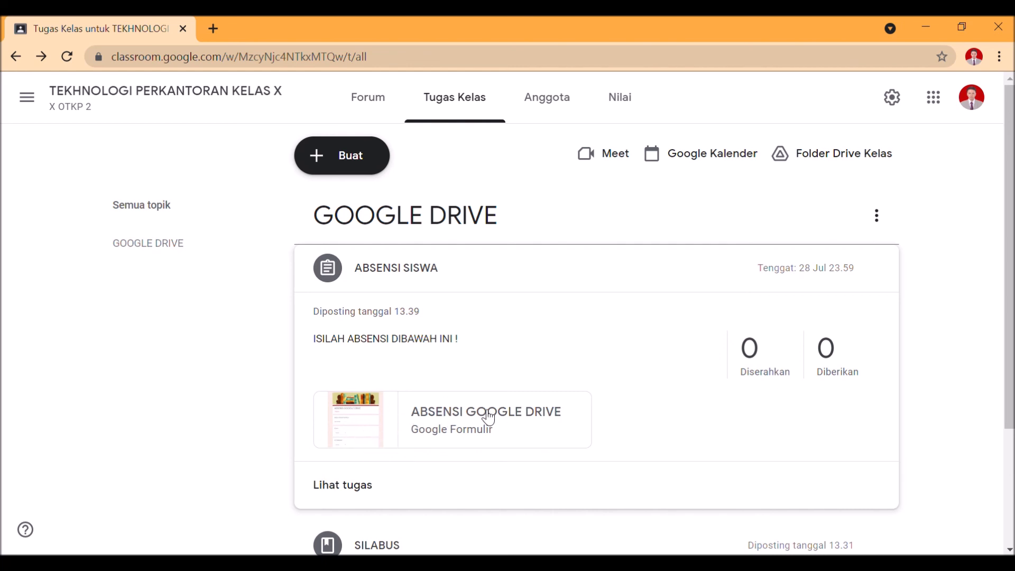
{"action": "scroll", "coordinate": [489, 417], "scroll_direction": "down", "scroll_amount": 1}
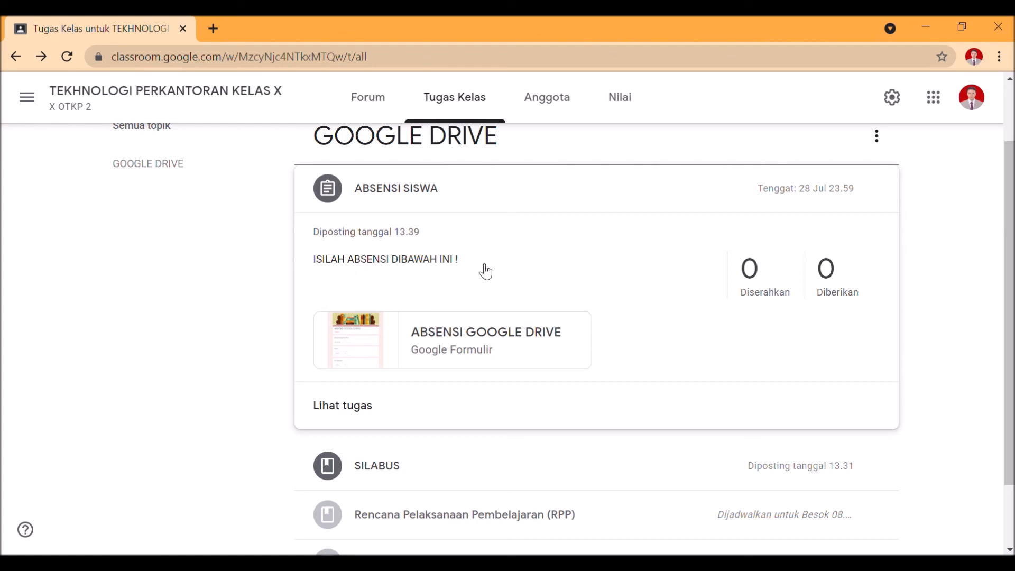
{"action": "scroll", "coordinate": [745, 244], "scroll_direction": "up", "scroll_amount": 2}
Reopen the ABSENSI SISWA assignment for editing and append "SETELAH MENGISI ABSEN DI GOOGLE FORM" to its instructions
{"action": "left_click", "coordinate": [886, 274]}
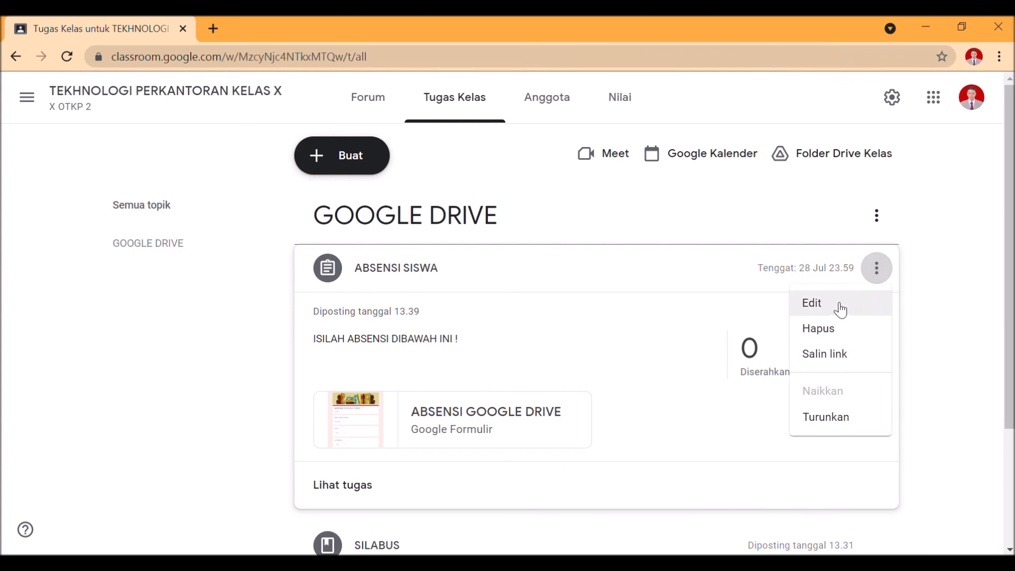
{"action": "left_click", "coordinate": [833, 306]}
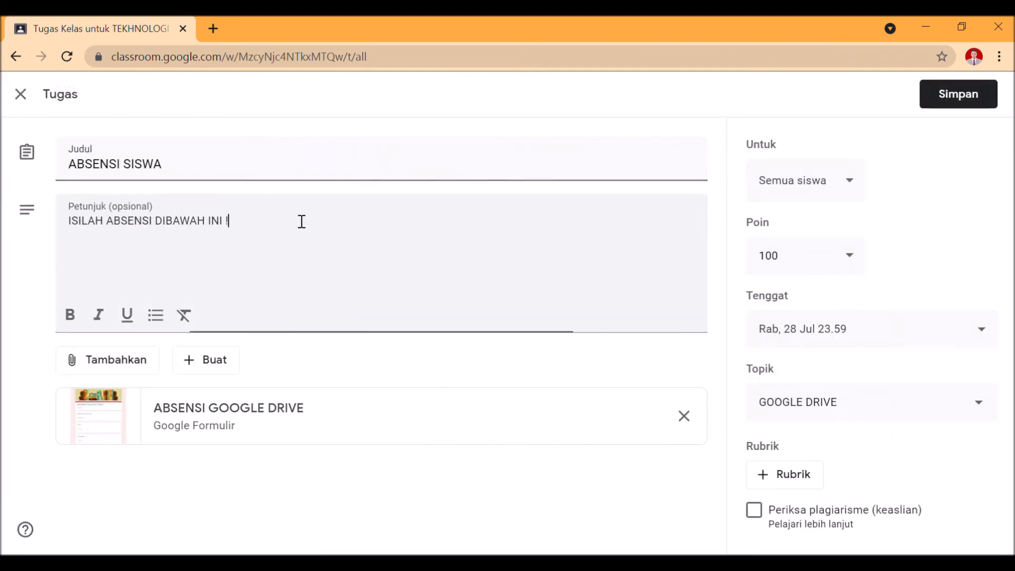
{"action": "type", "text": "setela"}
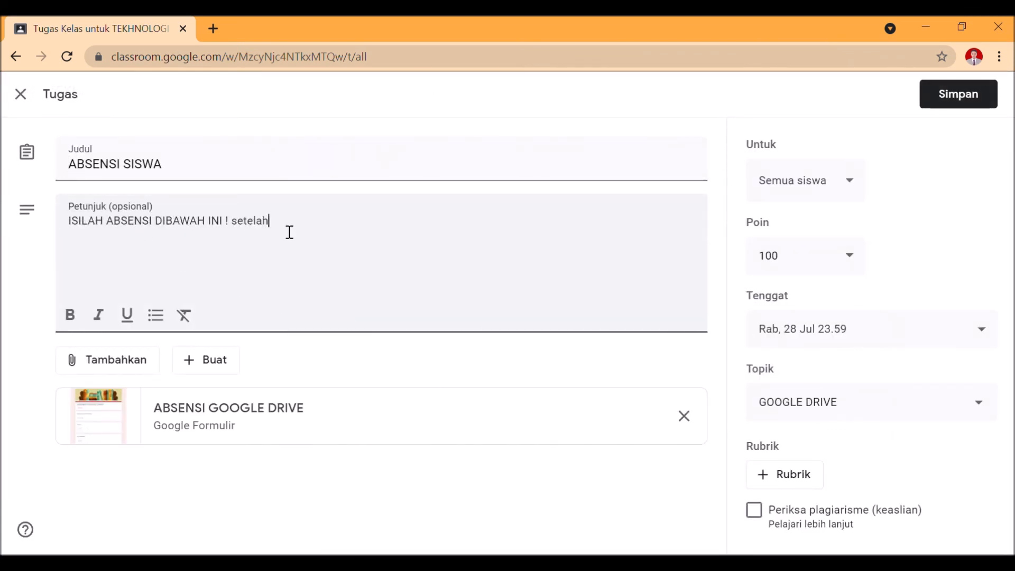
{"action": "type", "text": "h"}
{"action": "key", "text": "BackSpace"}
{"action": "key", "text": "BackSpace"}
{"action": "key", "text": "BackSpace"}
{"action": "key", "text": "BackSpace"}
{"action": "key", "text": "BackSpace"}
{"action": "key", "text": "BackSpace"}
{"action": "key", "text": "BackSpace"}
{"action": "type", "text": "SETELAH MENGISI ABSEN DI "}
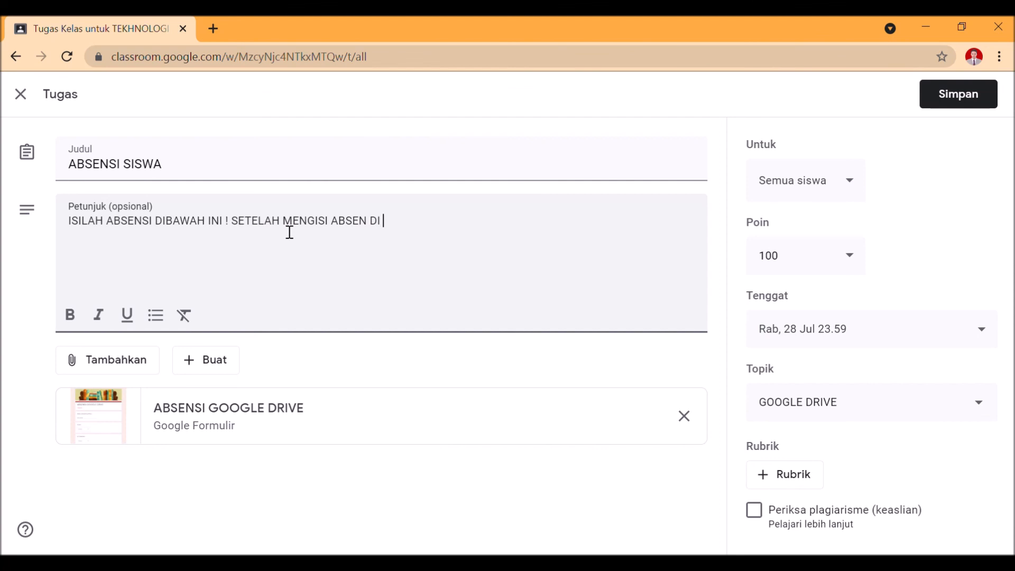
{"action": "type", "text": "GOOGLE FORM, JANGAN LUP"}
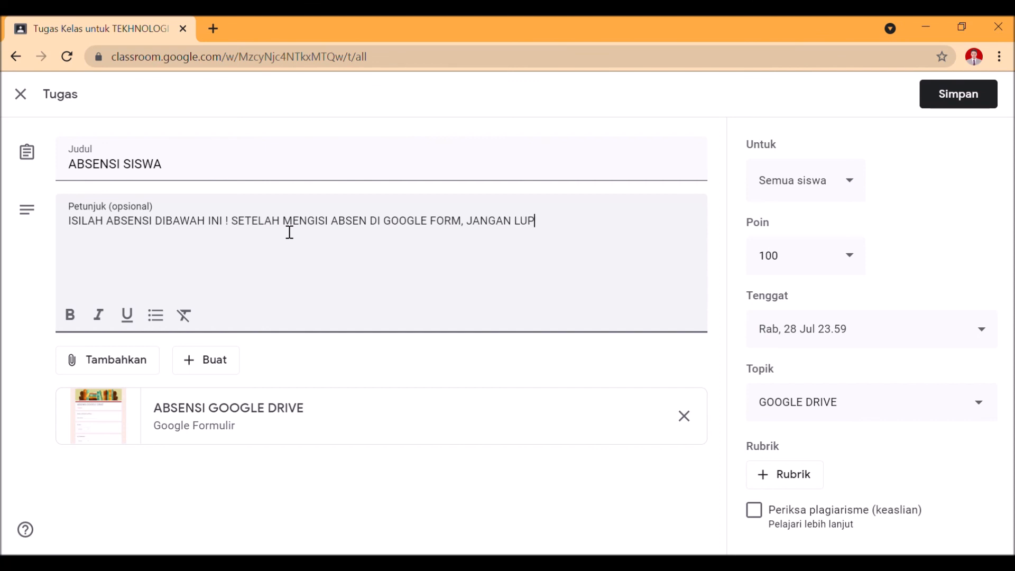
{"action": "type", "text": "A KLIK TANDAI SEBAGAI S"}
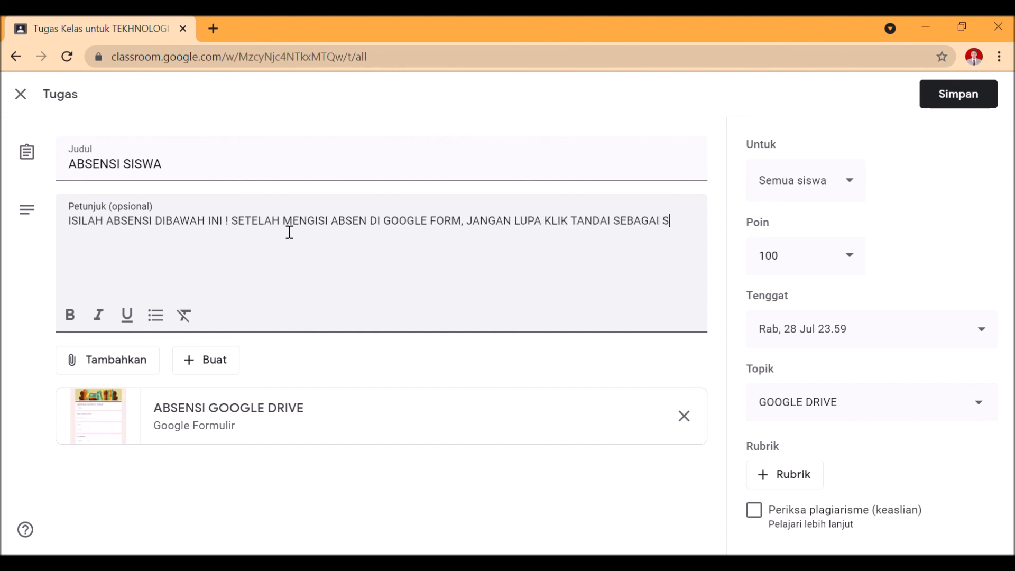
{"action": "type", "text": "ELESAI/TURN IN/MARK AS "}
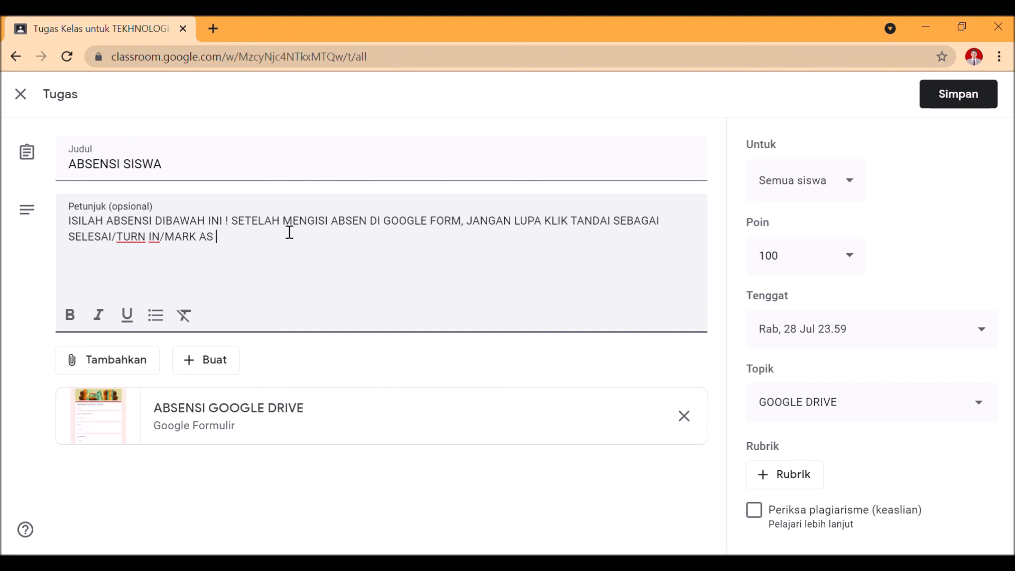
{"action": "type", "text": "DONE/SERAHKAN !"}
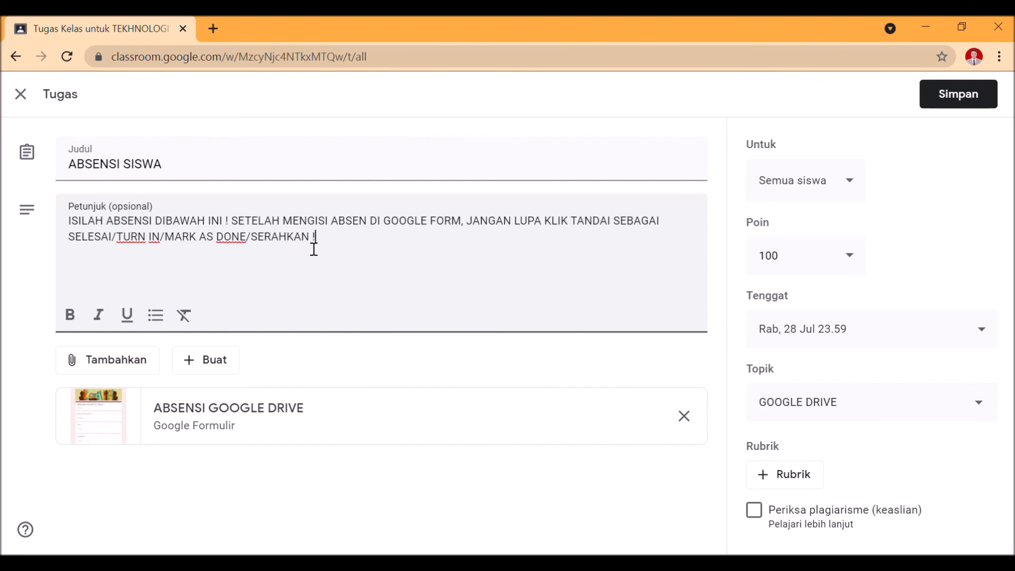
Bold the instructions from JANGAN LUPA through SERAHKAN, enclose "TANDAI SEBAGAI SELESAI/TURN IN/MARK AS DONE/SERAHKAN" in quotation marks, and save the assignment
{"action": "left_click_drag", "start_coordinate": [309, 238], "coordinate": [470, 228]}
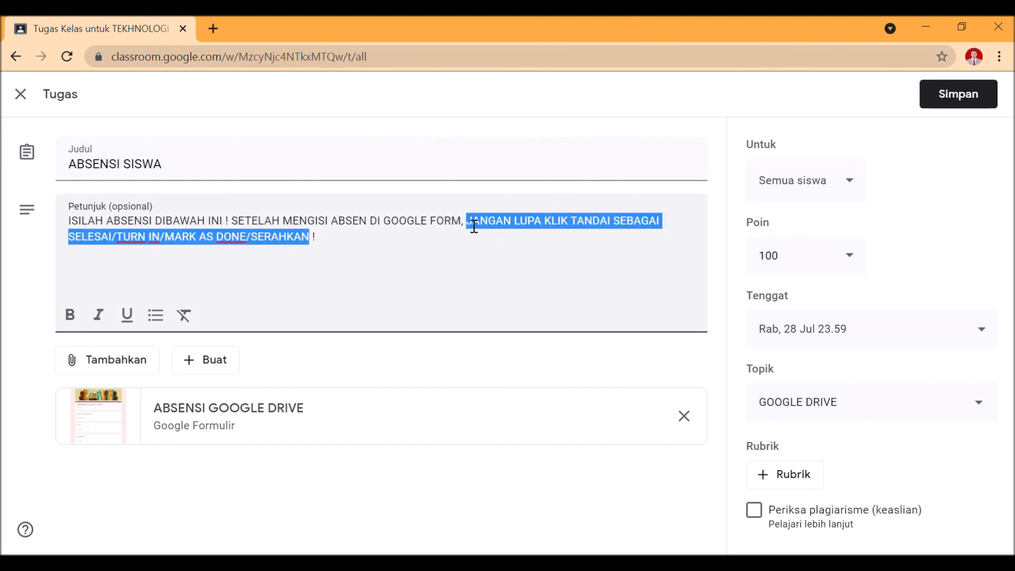
{"action": "left_click", "coordinate": [69, 315]}
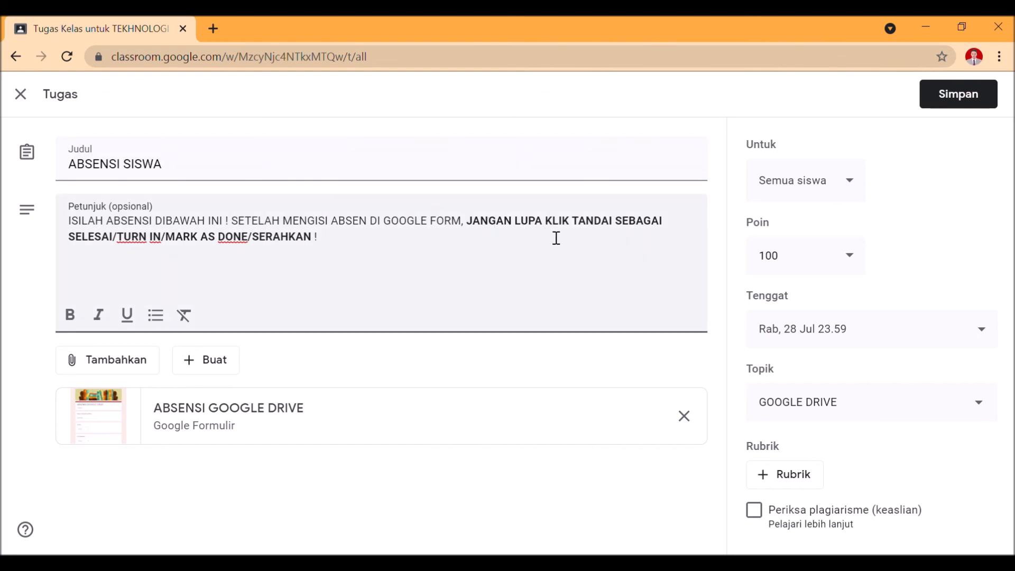
{"action": "left_click", "coordinate": [576, 224]}
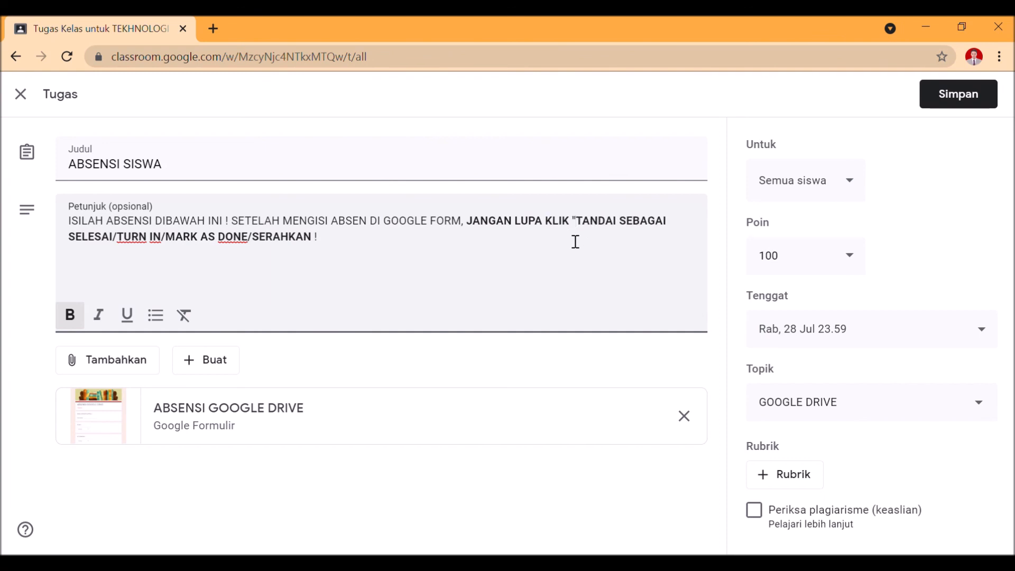
{"action": "left_click", "coordinate": [313, 239]}
{"action": "type", "text": "\""}
{"action": "left_click", "coordinate": [954, 93]}
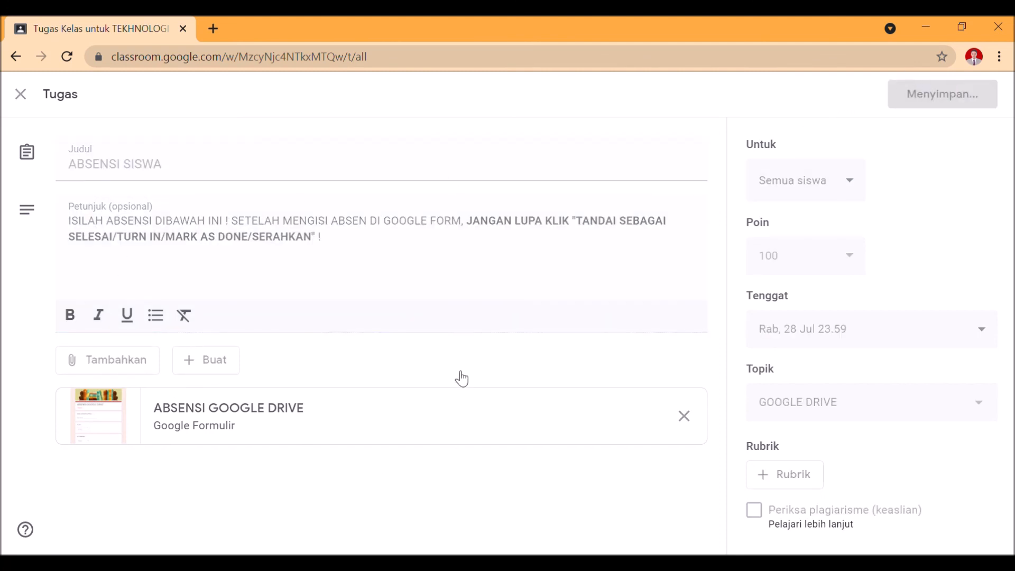
Review the edited ABSENSI SISWA assignment and the materials listed below it in the GOOGLE DRIVE topic
{"action": "scroll", "coordinate": [464, 336], "scroll_direction": "down", "scroll_amount": 2}
{"action": "scroll", "coordinate": [464, 336], "scroll_direction": "up", "scroll_amount": 2}
{"action": "scroll", "coordinate": [460, 339], "scroll_direction": "down", "scroll_amount": 3}
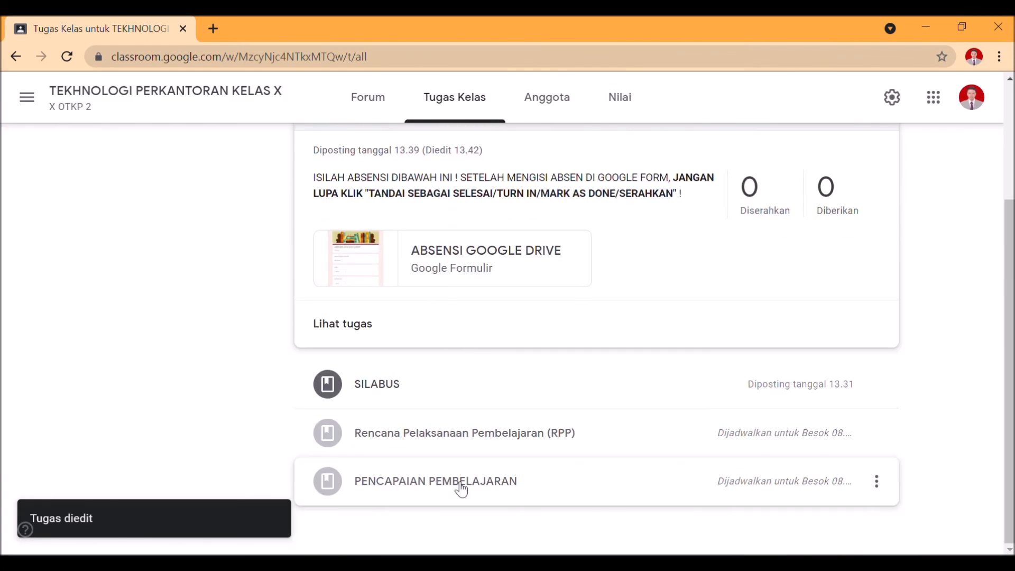
{"action": "scroll", "coordinate": [459, 486], "scroll_direction": "up", "scroll_amount": 2}
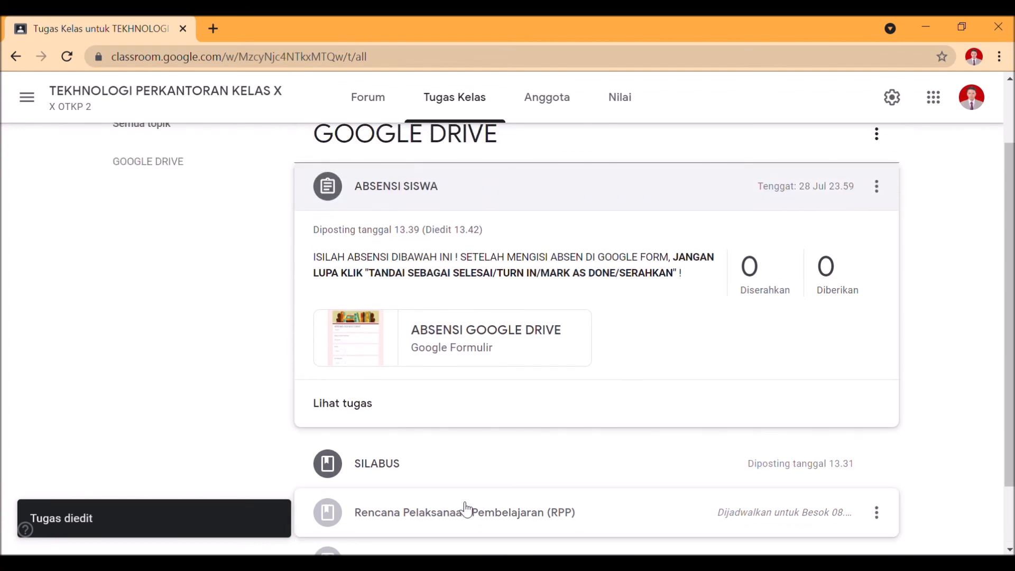
{"action": "scroll", "coordinate": [462, 502], "scroll_direction": "down", "scroll_amount": 2}
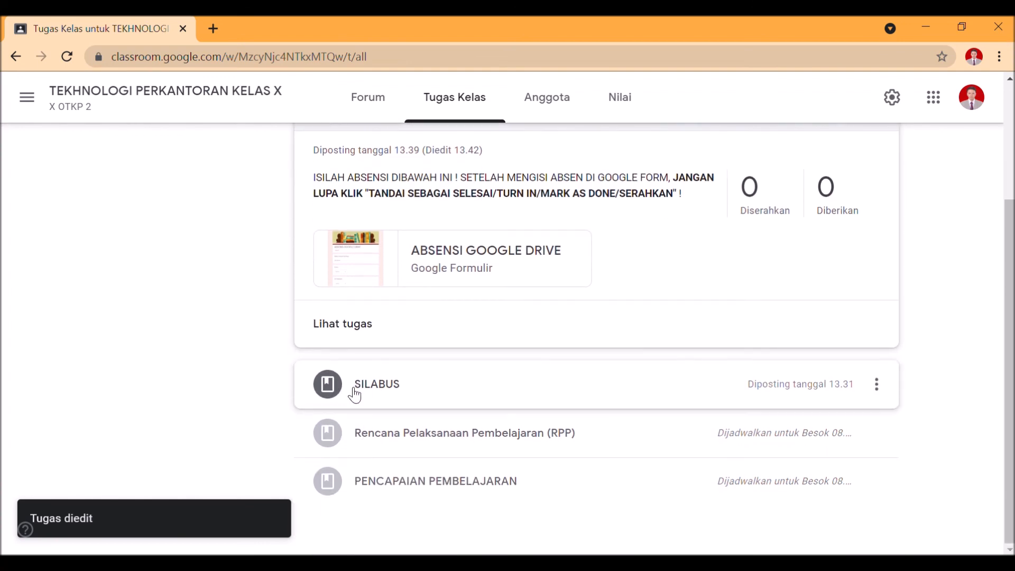
{"action": "scroll", "coordinate": [359, 455], "scroll_direction": "up", "scroll_amount": 3}
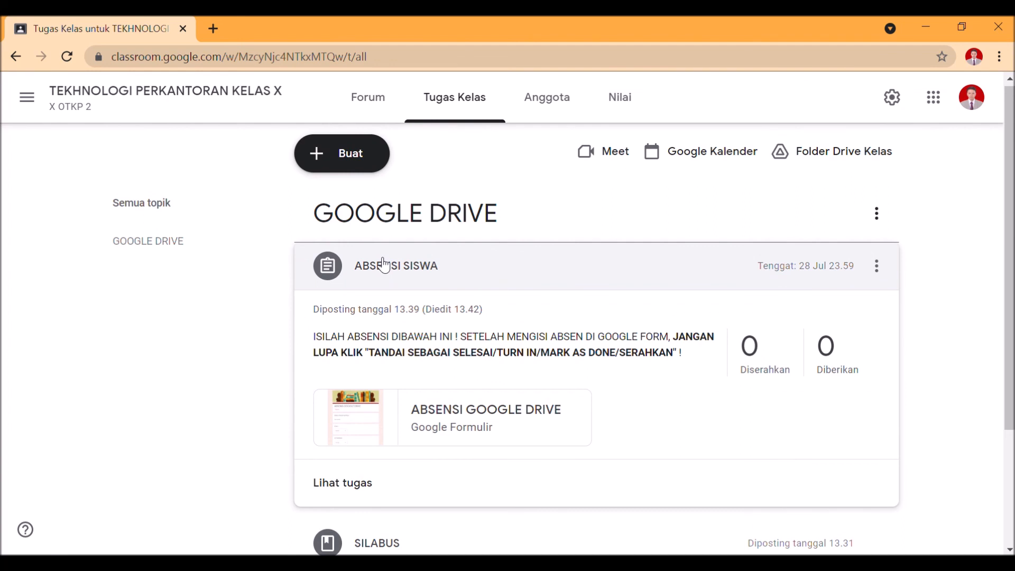